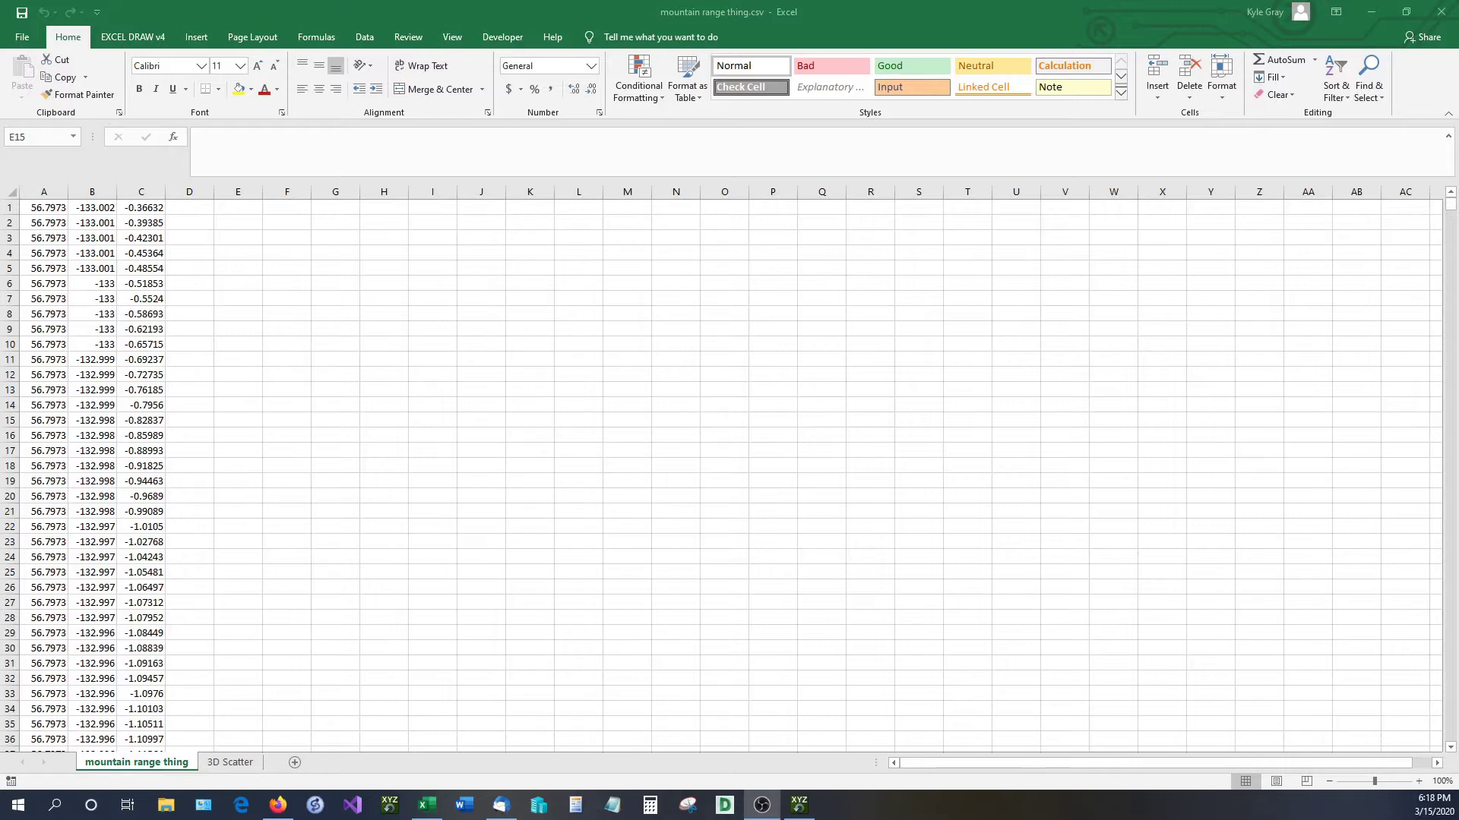
Select the full XYZ dataset in columns A–C, starting from cell A1.
left_click(297, 179)
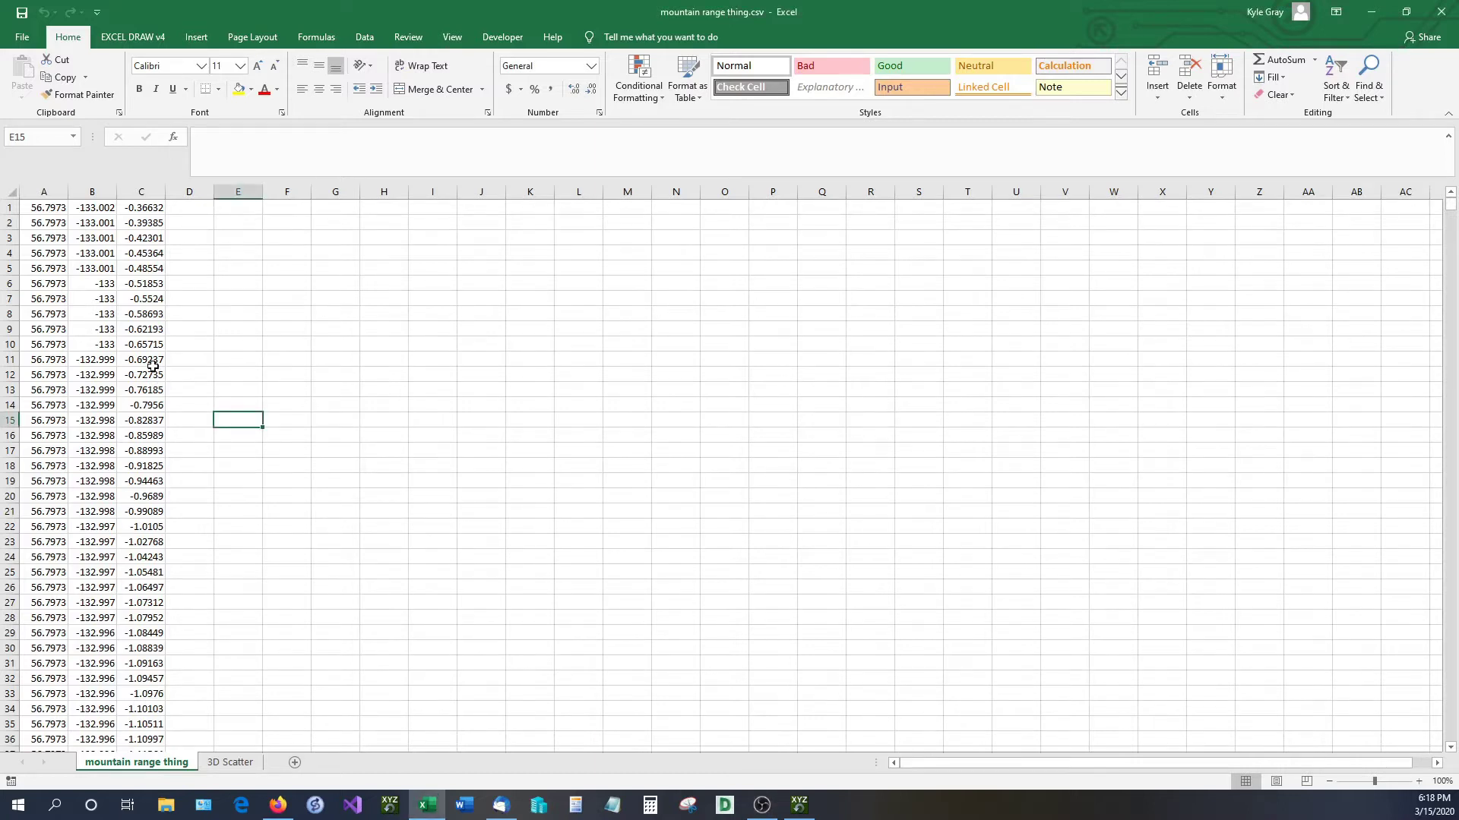
left_click_drag(46, 223, 160, 603)
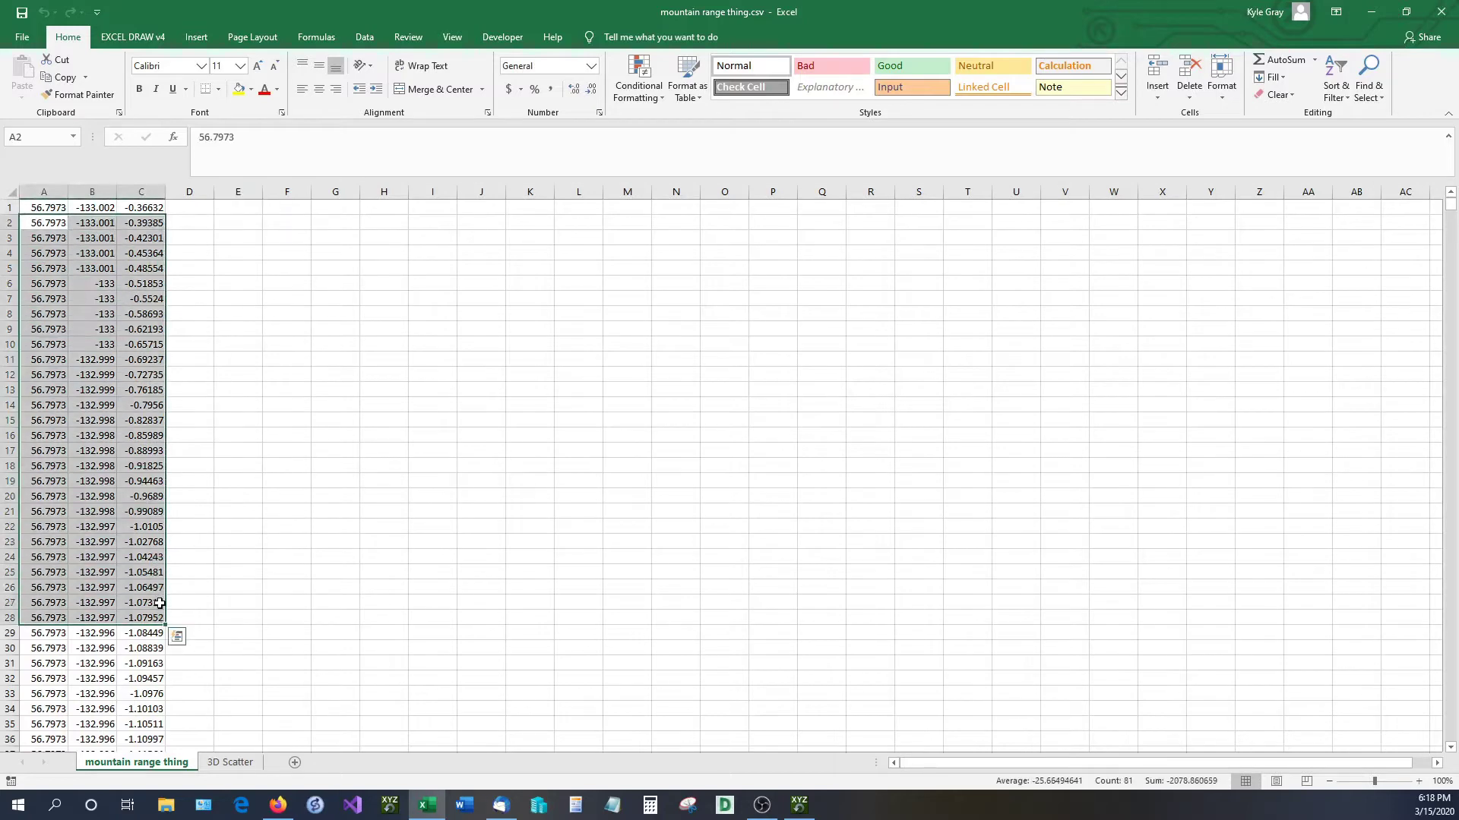
mouse_move(1451, 205)
left_mouse_down()
mouse_move(1456, 768)
mouse_move(1451, 203)
left_mouse_up()
left_click(122, 220)
left_click(55, 207)
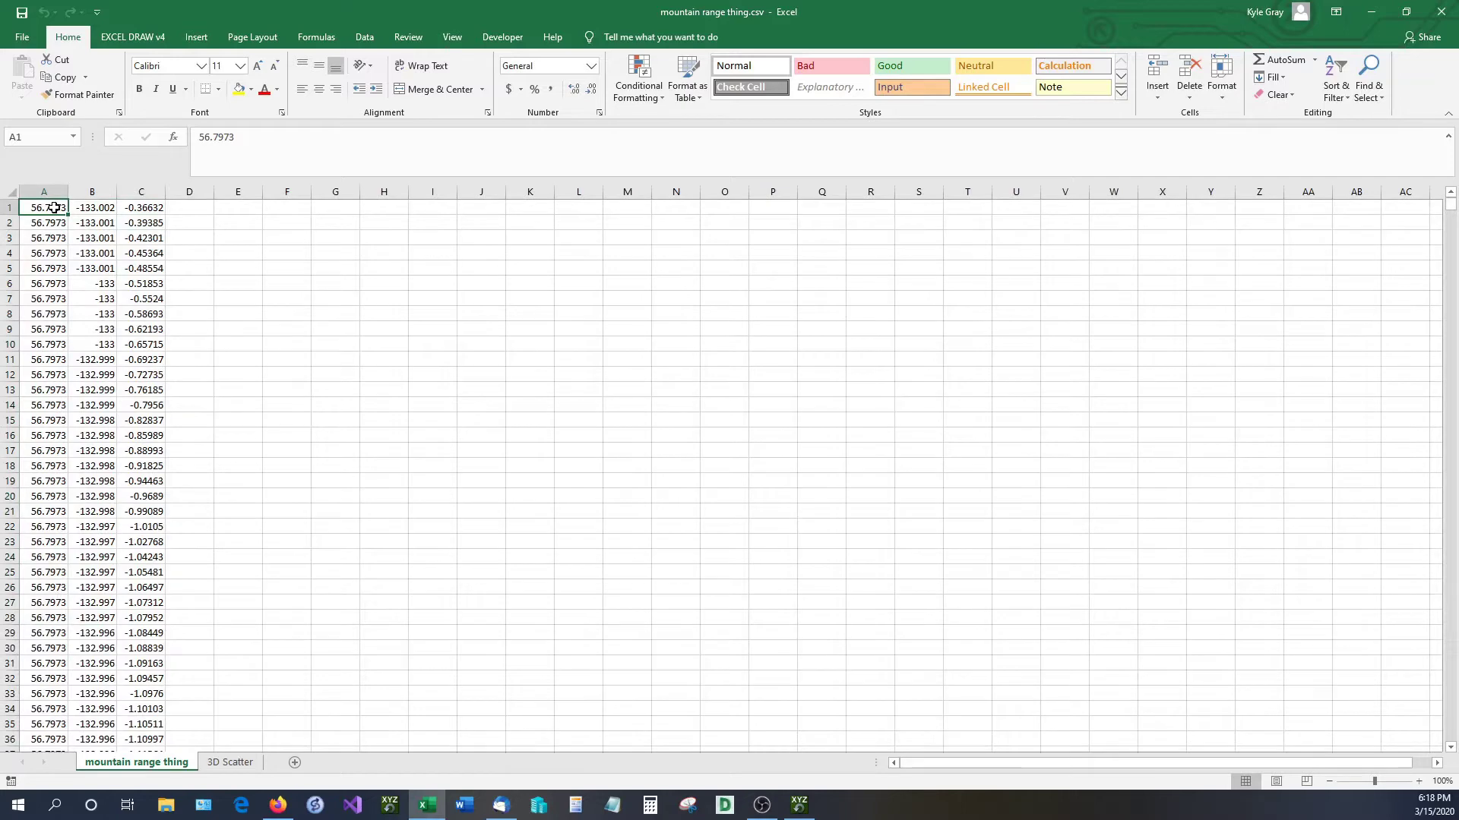
left_click(81, 284)
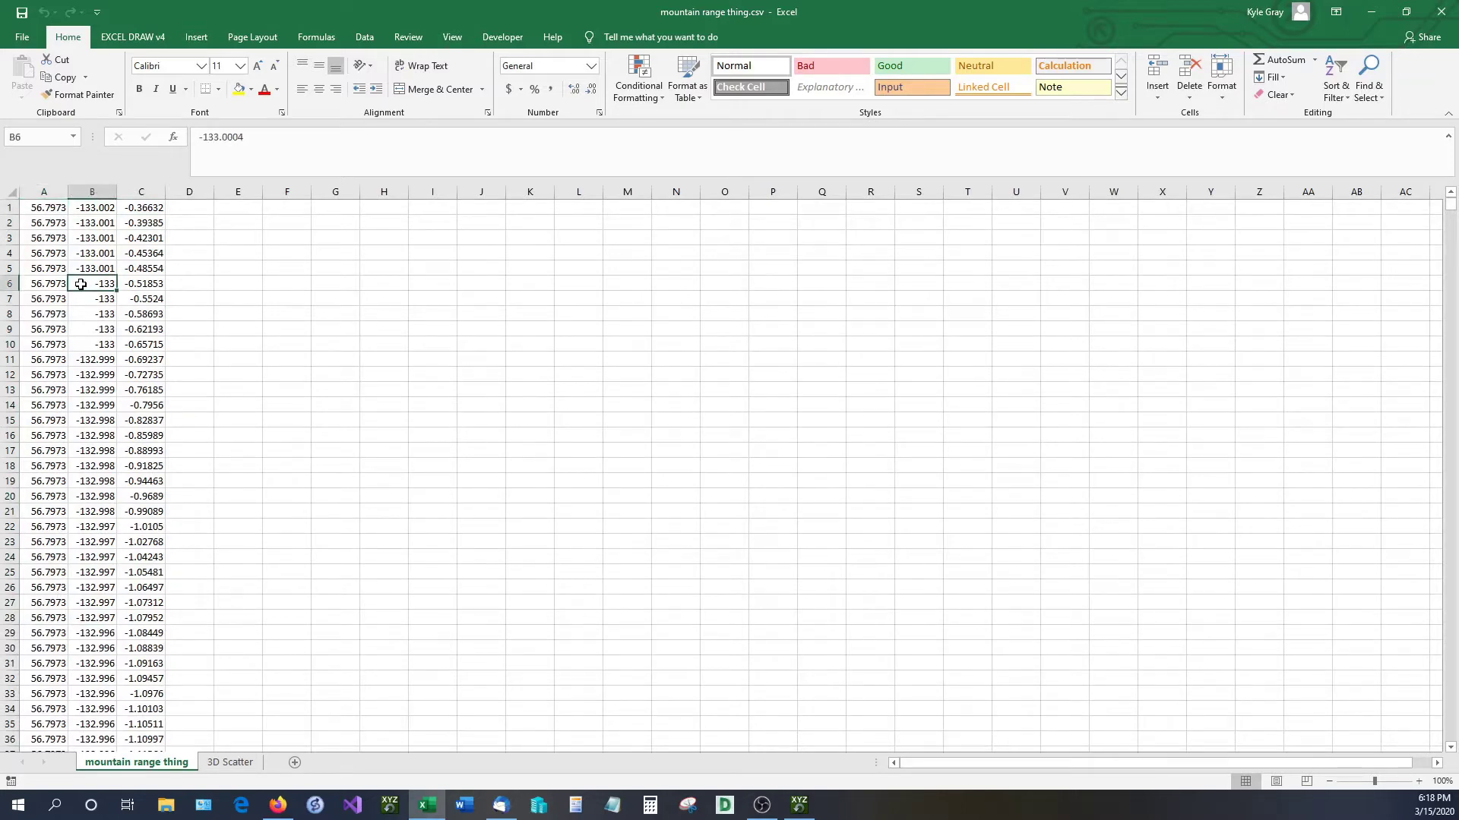
key("ctrl+shift+Down")
key("ctrl+a")
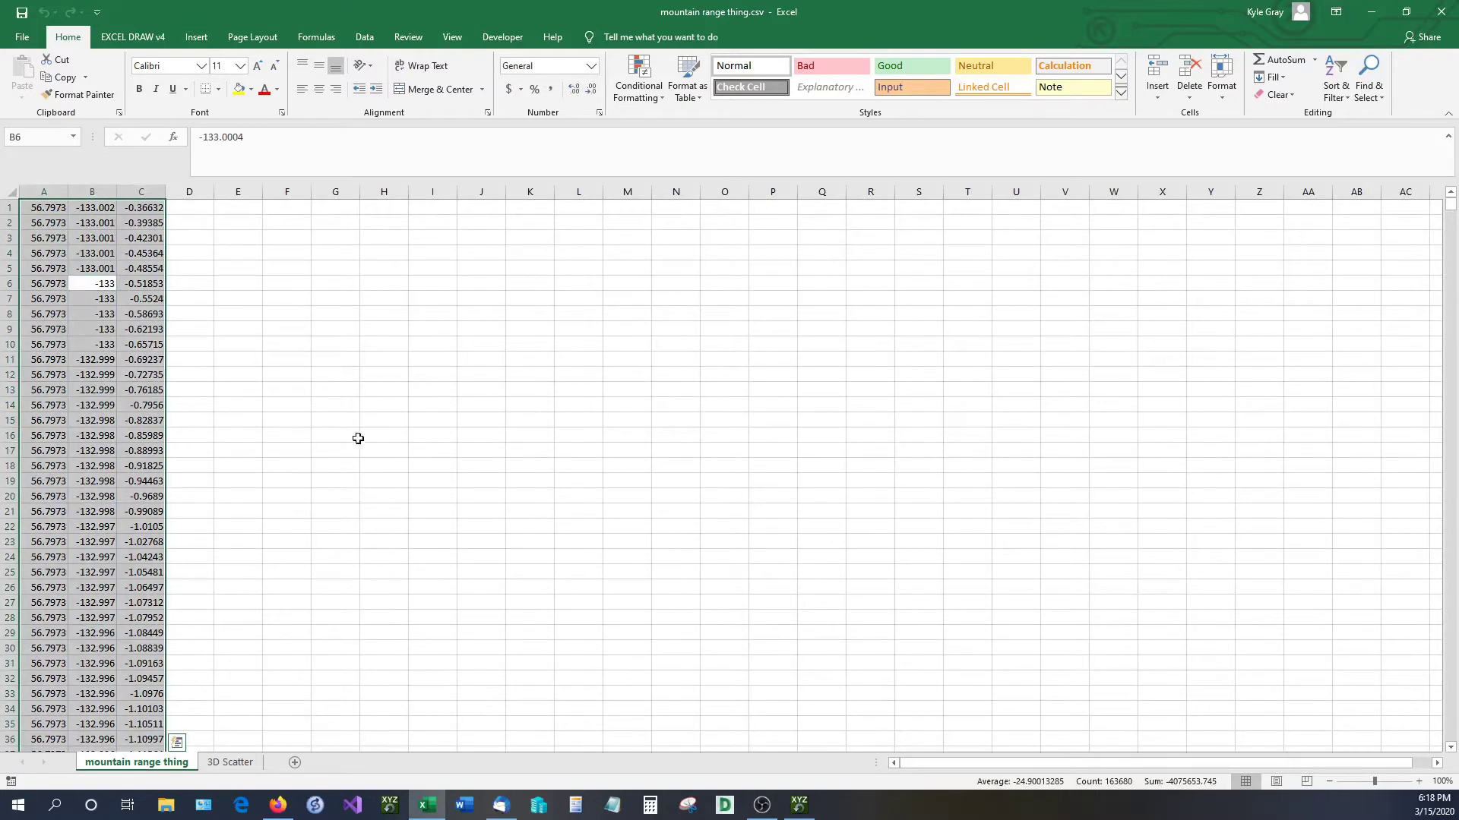
left_click(195, 38)
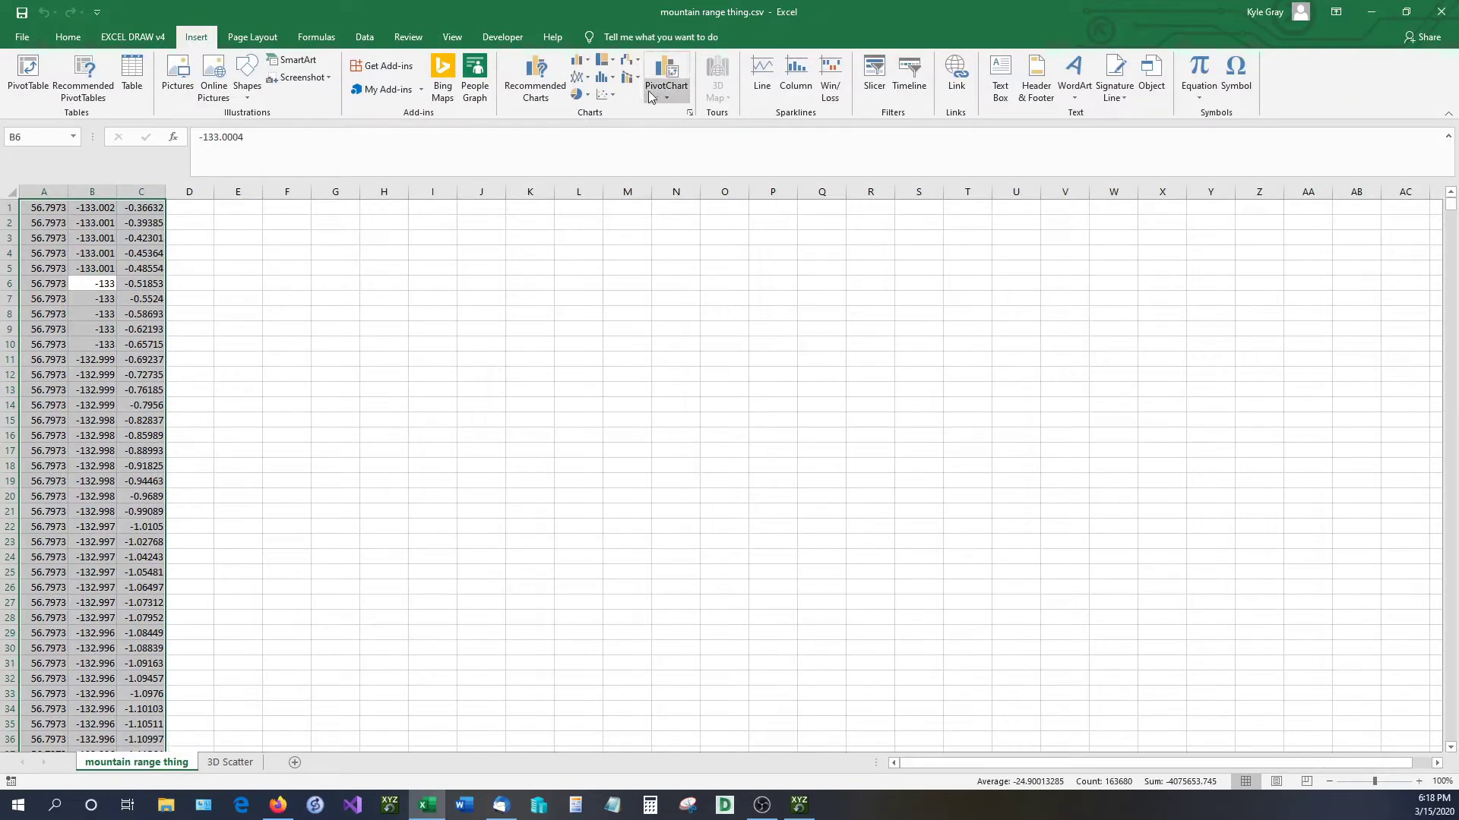
left_click(610, 99)
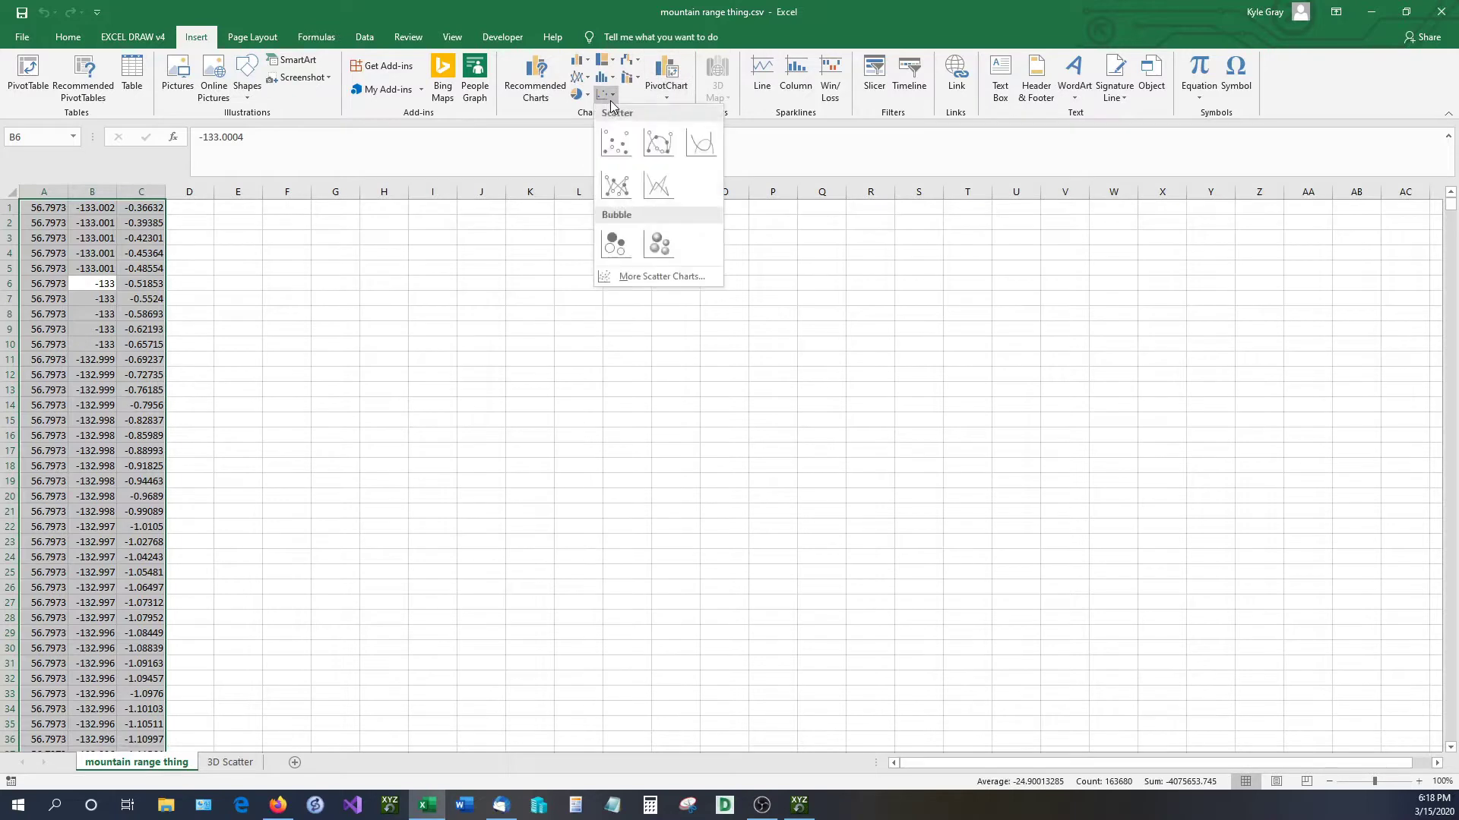
left_click(615, 142)
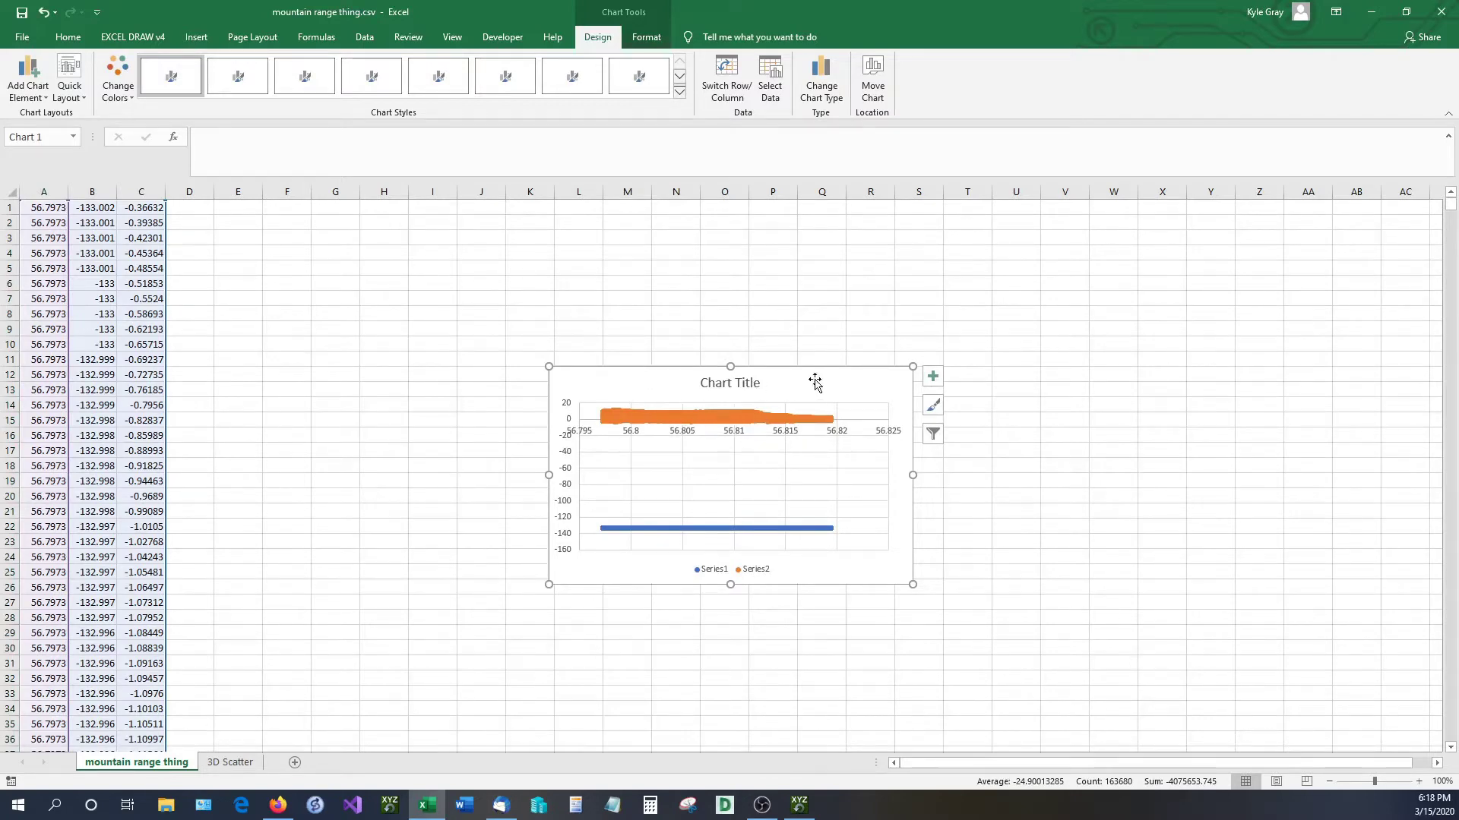
key("Delete")
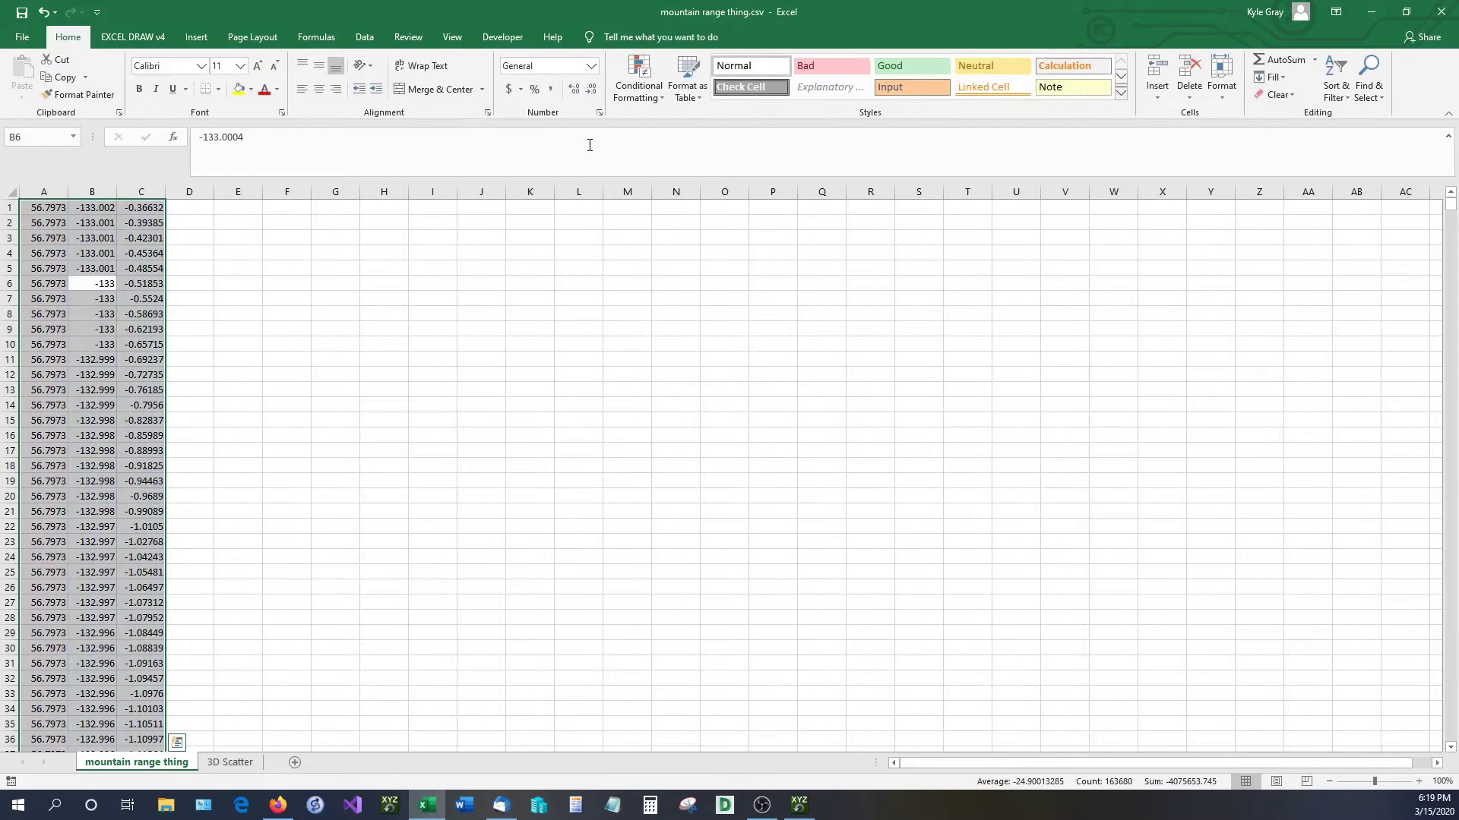
left_click(195, 37)
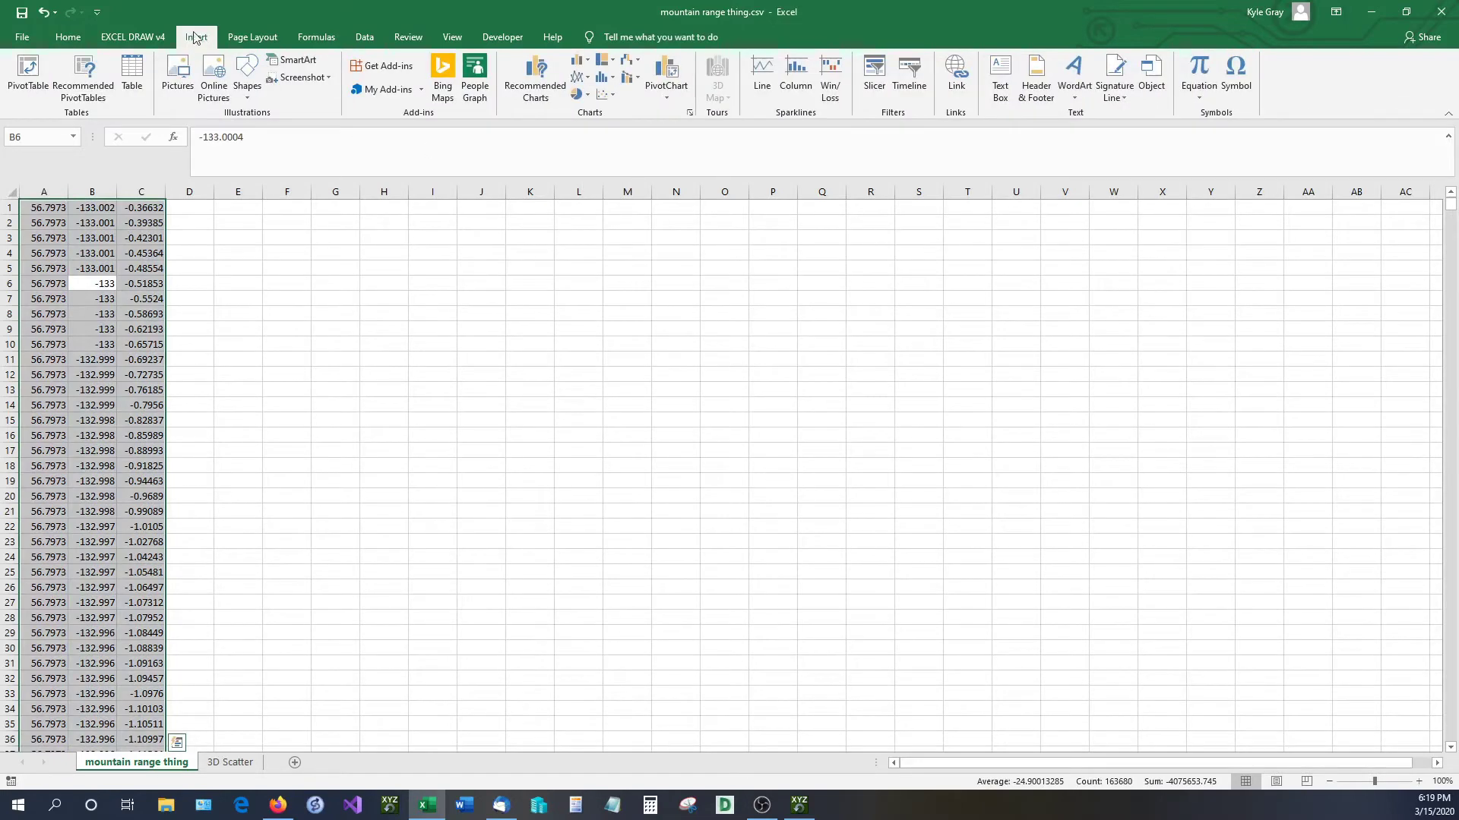
left_click(589, 60)
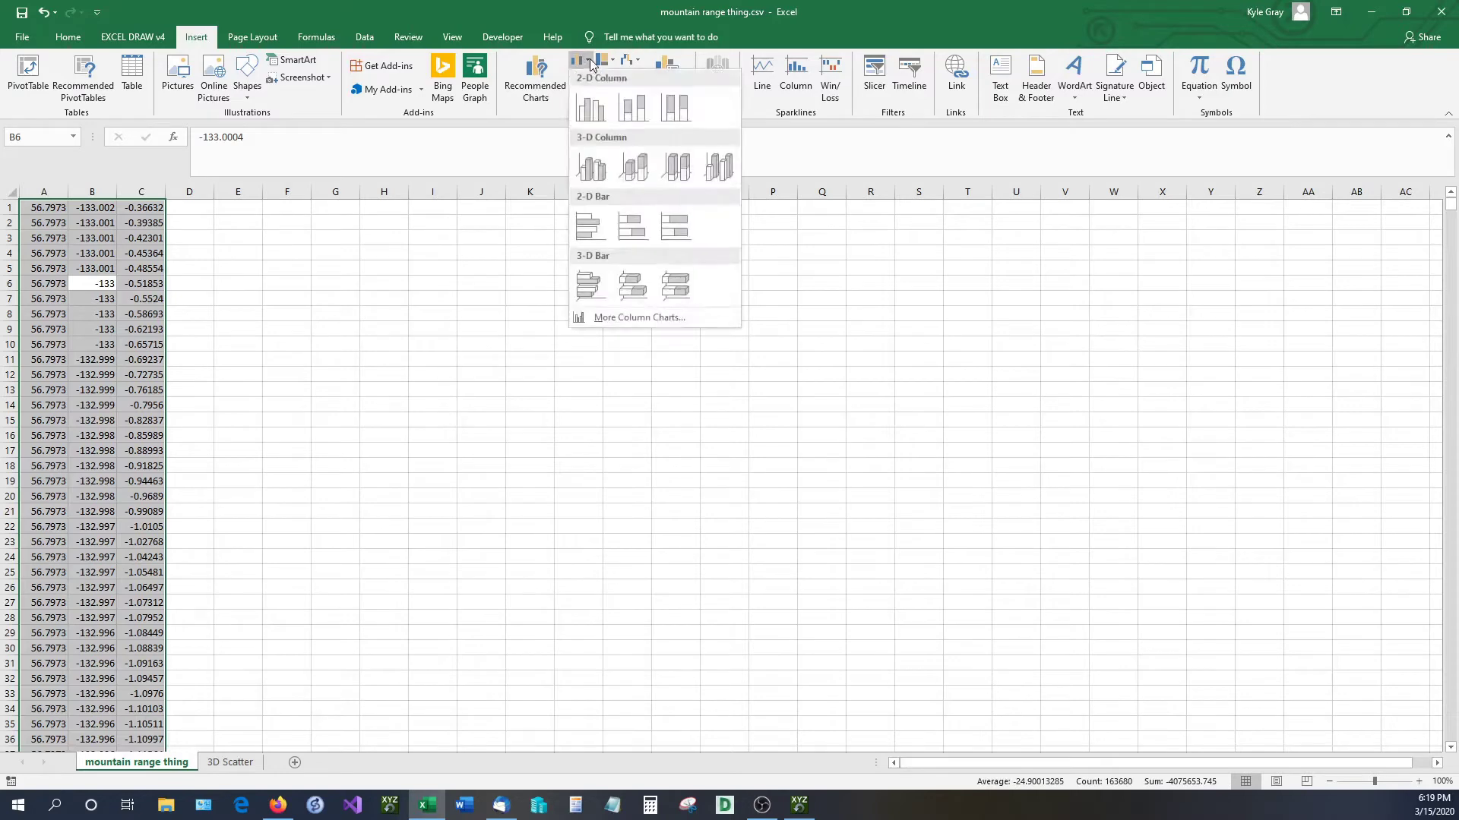
left_click(630, 63)
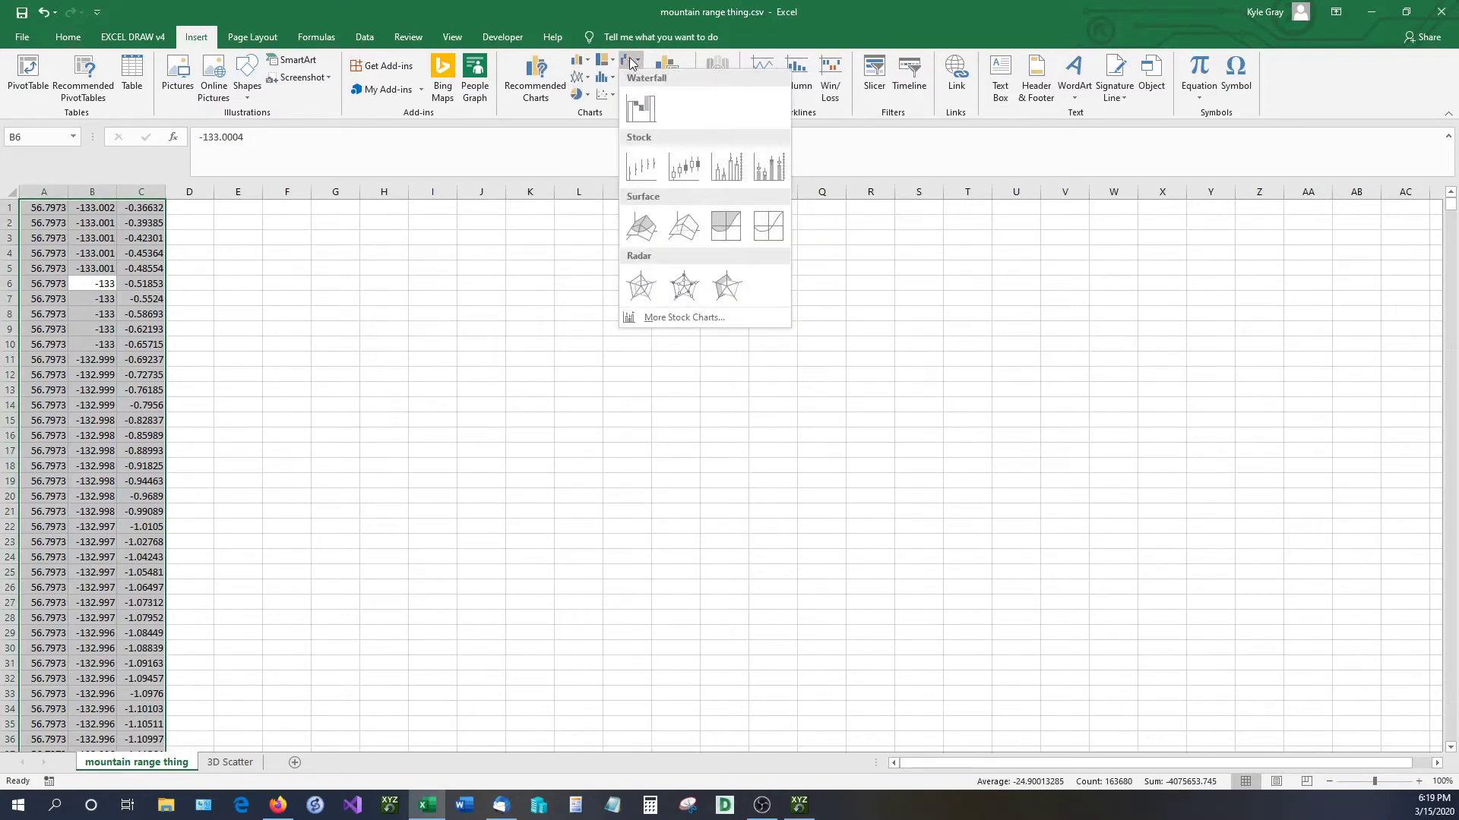
left_click(642, 226)
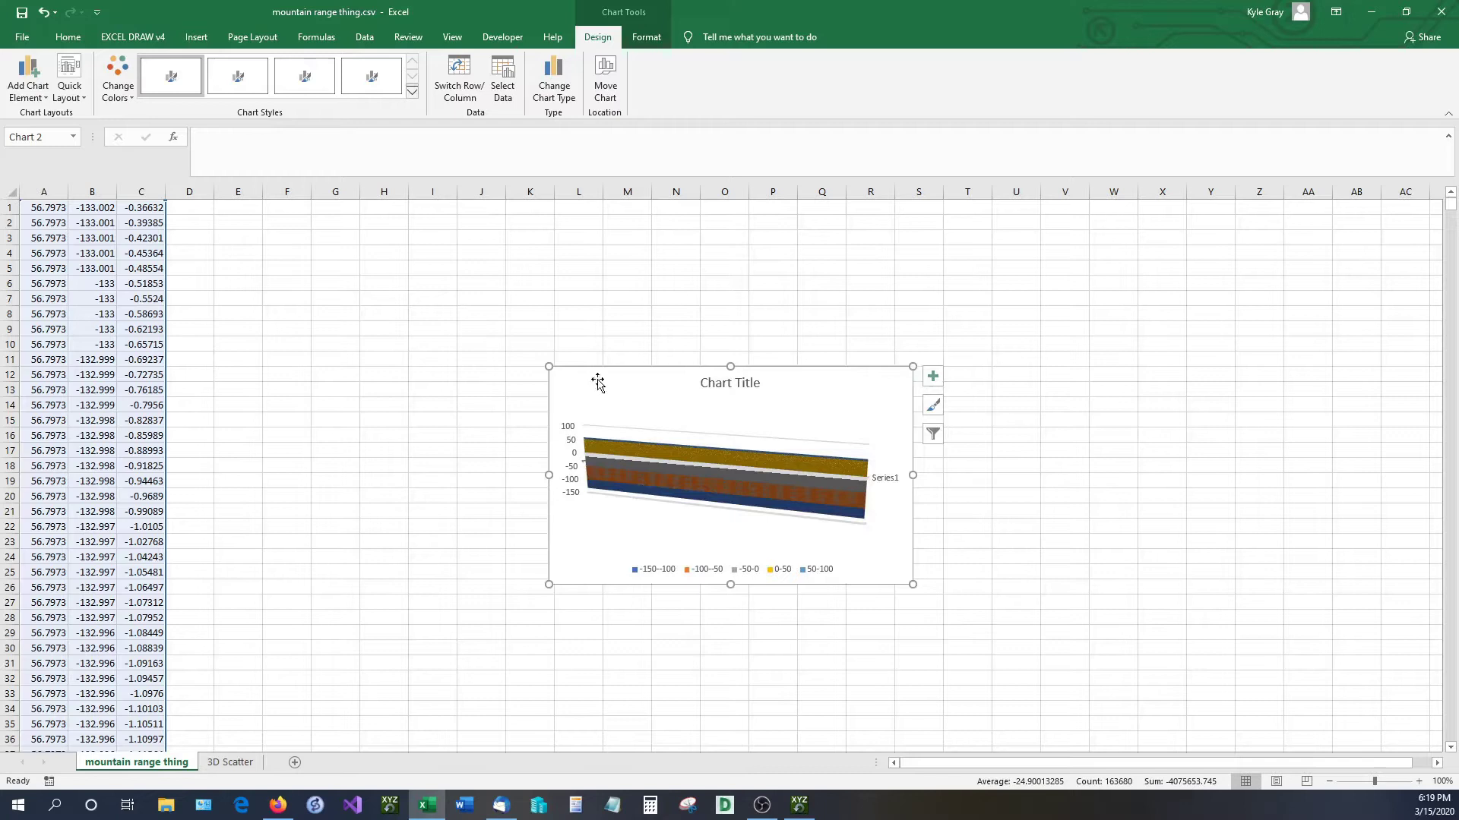
left_click_drag(598, 382, 267, 259)
left_click_drag(573, 456, 536, 419)
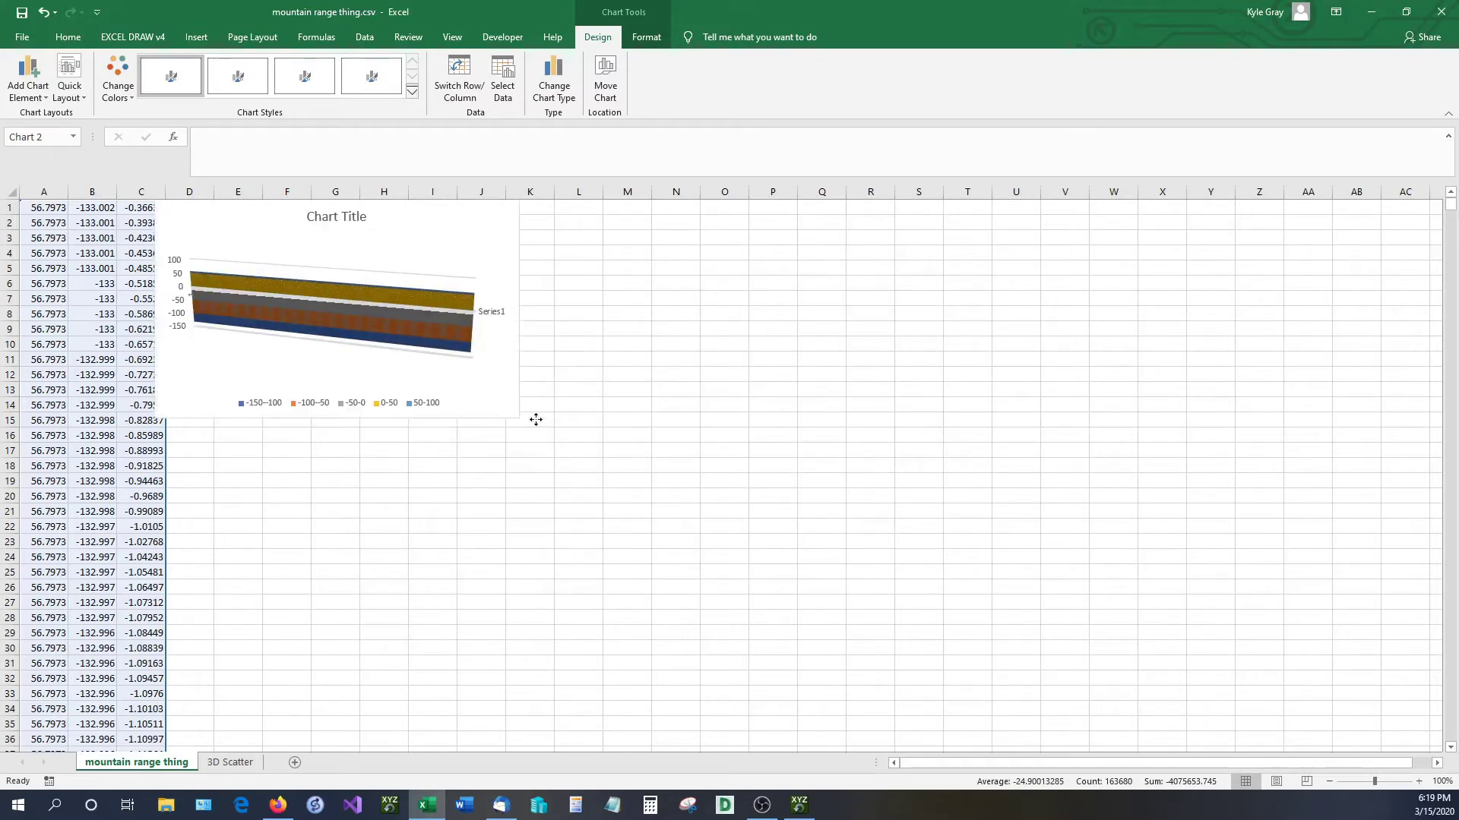
key("Escape")
left_click(512, 414)
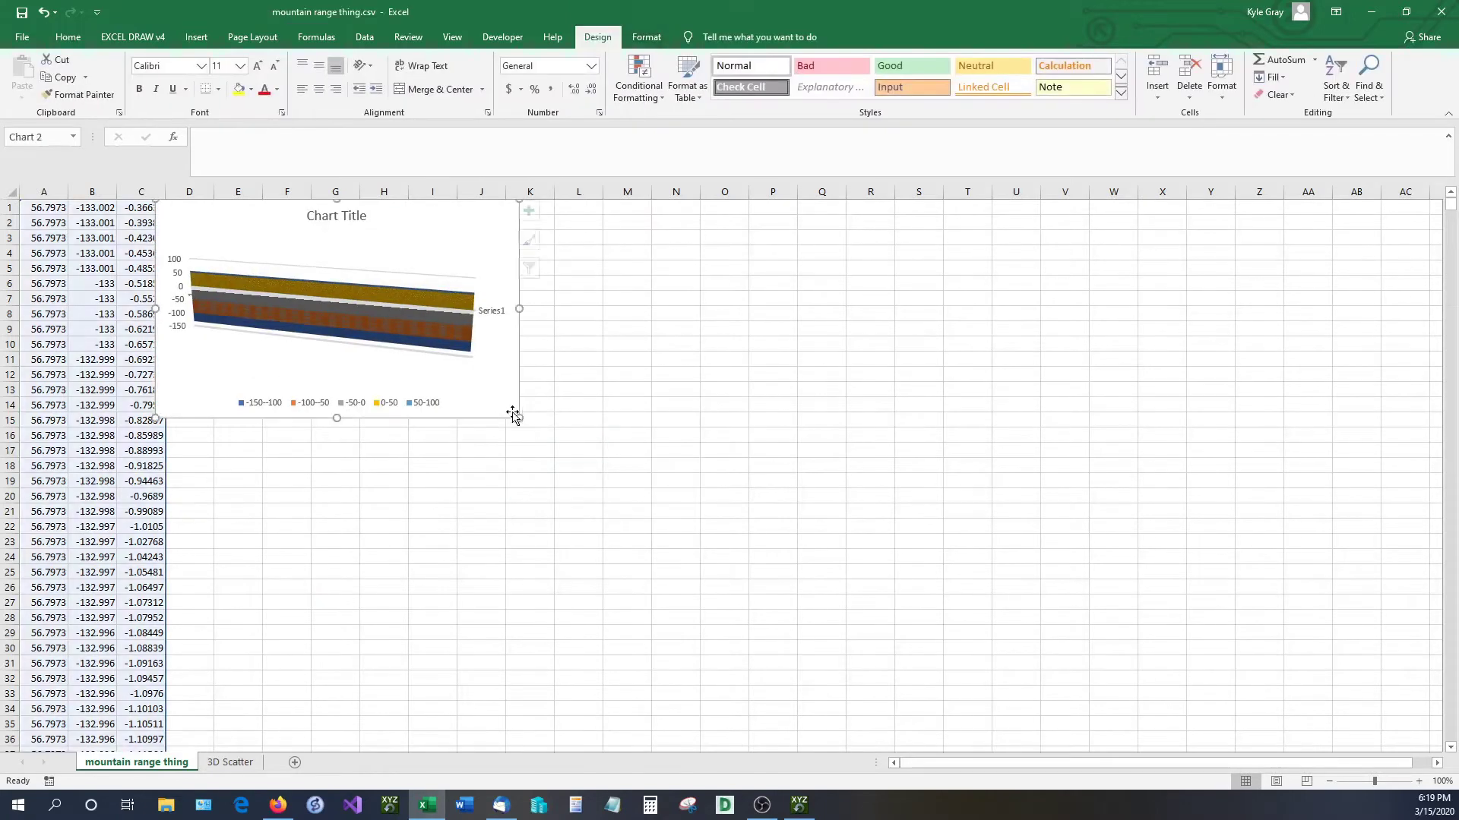
left_click_drag(520, 418, 946, 724)
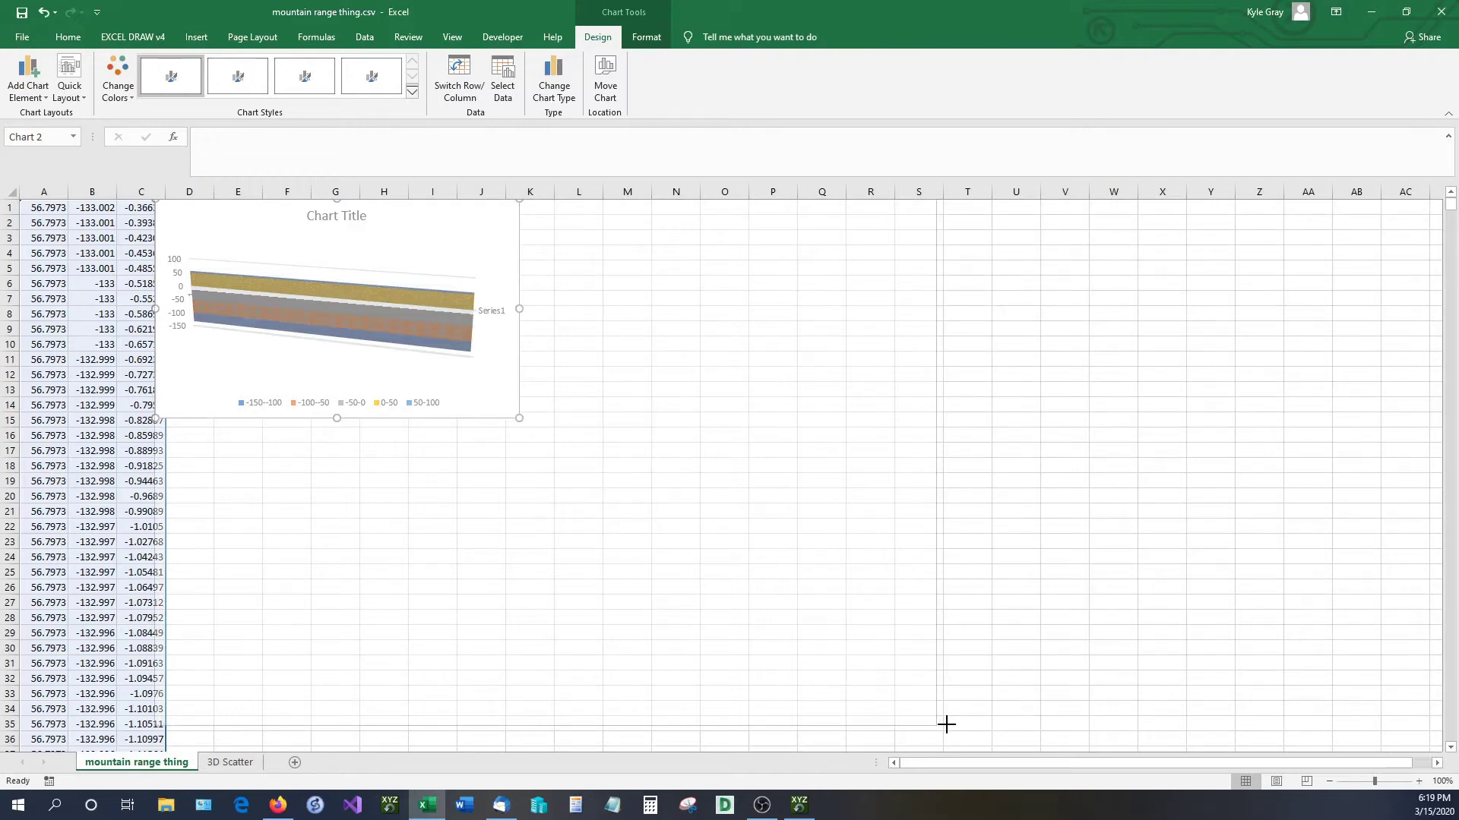
left_click_drag(946, 724, 946, 724)
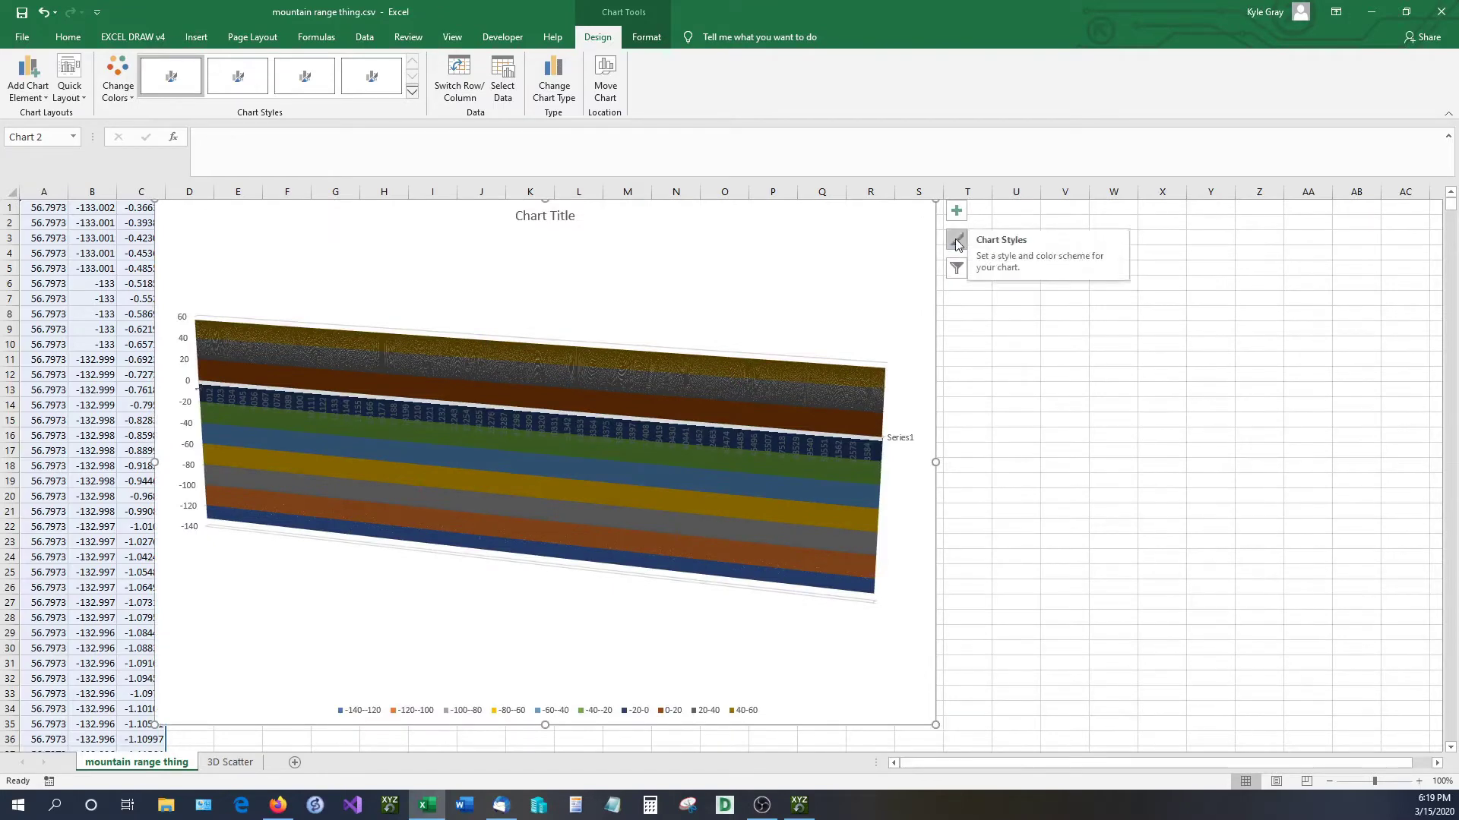
key("Delete")
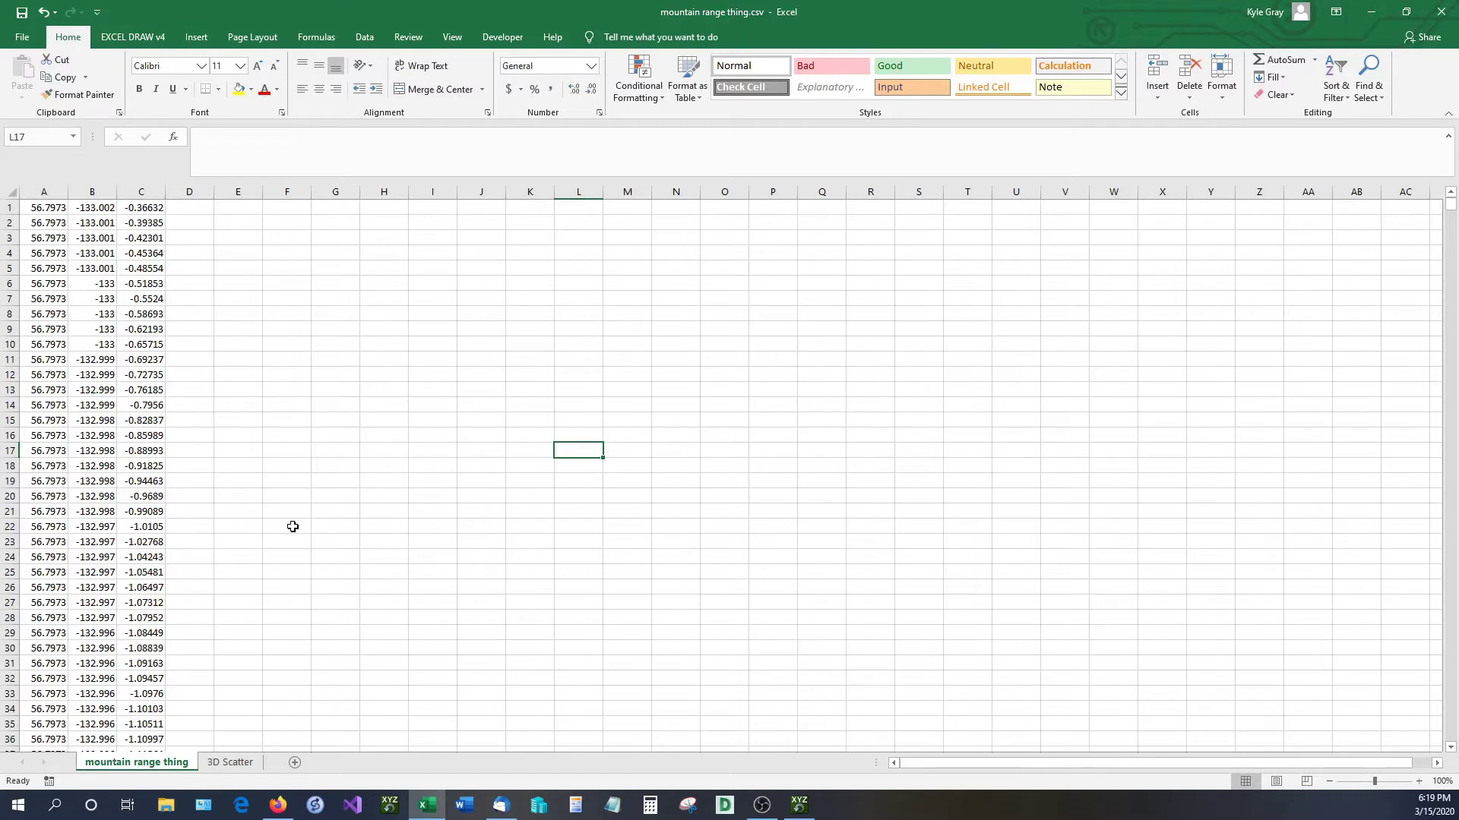
Insert a scatter chart of the X and Y values in columns A and B.
left_click_drag(47, 209, 178, 728)
left_click(320, 601)
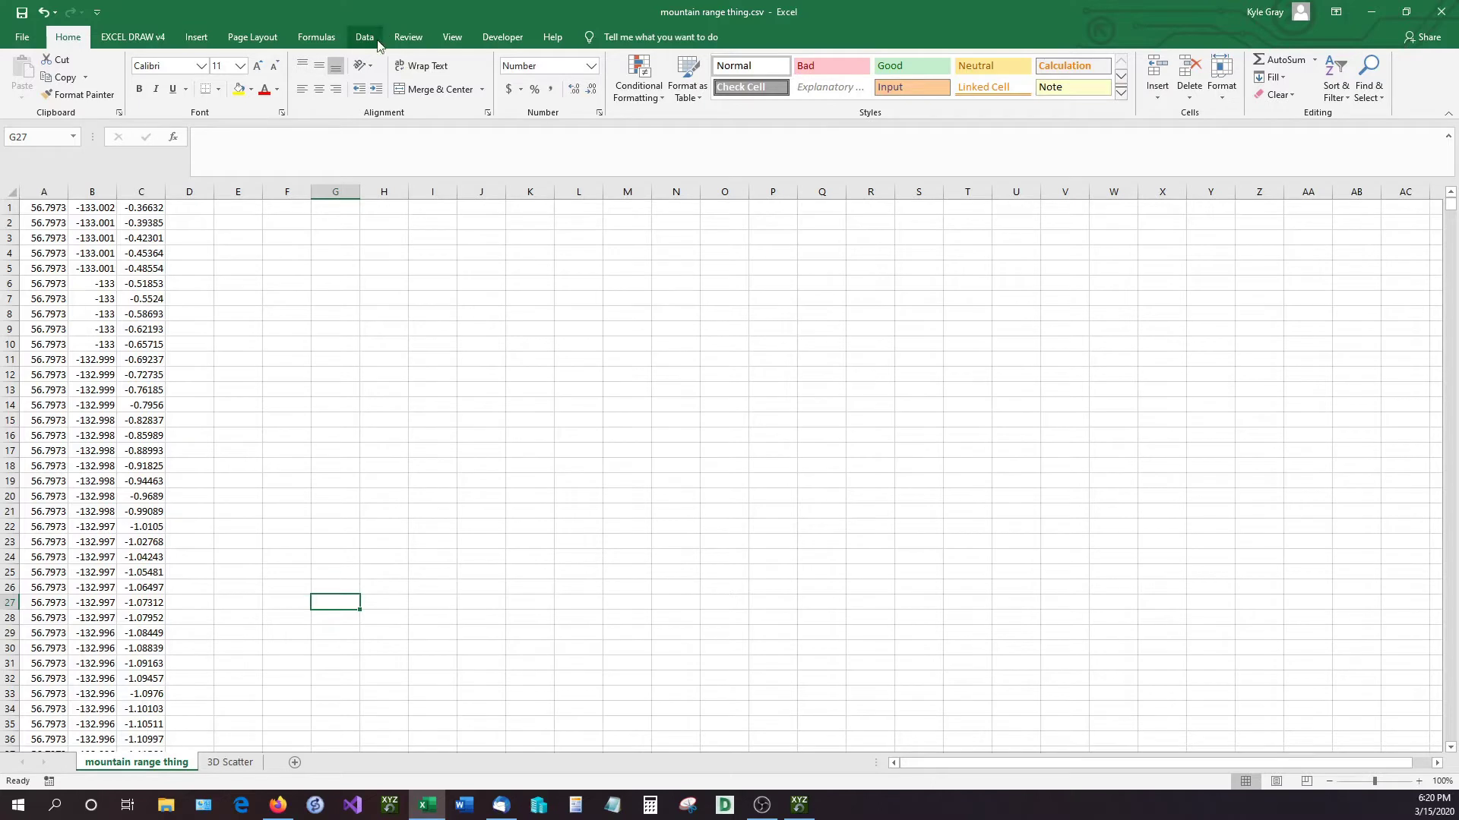
left_click_drag(32, 191, 84, 190)
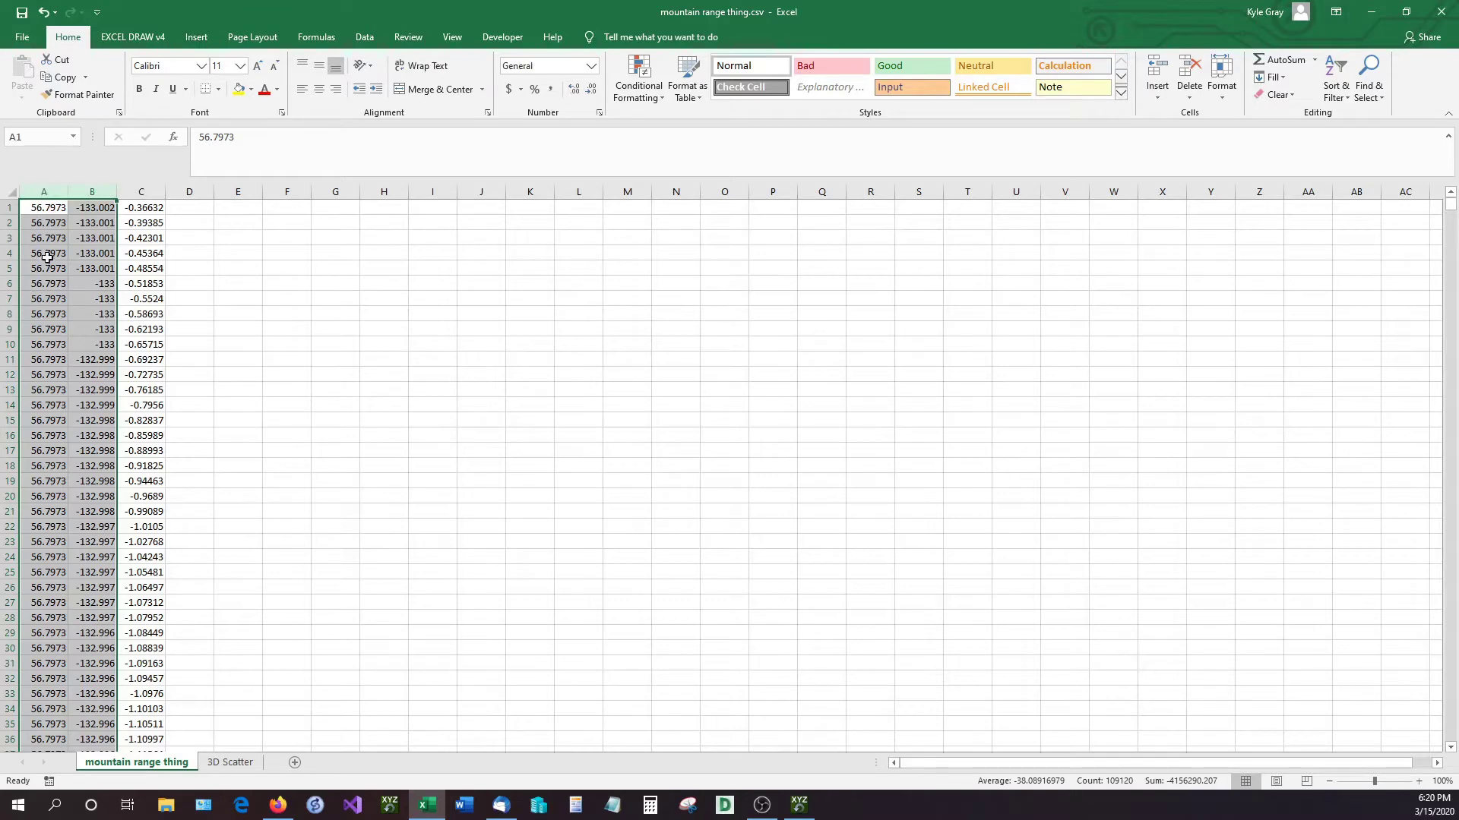
left_click(192, 38)
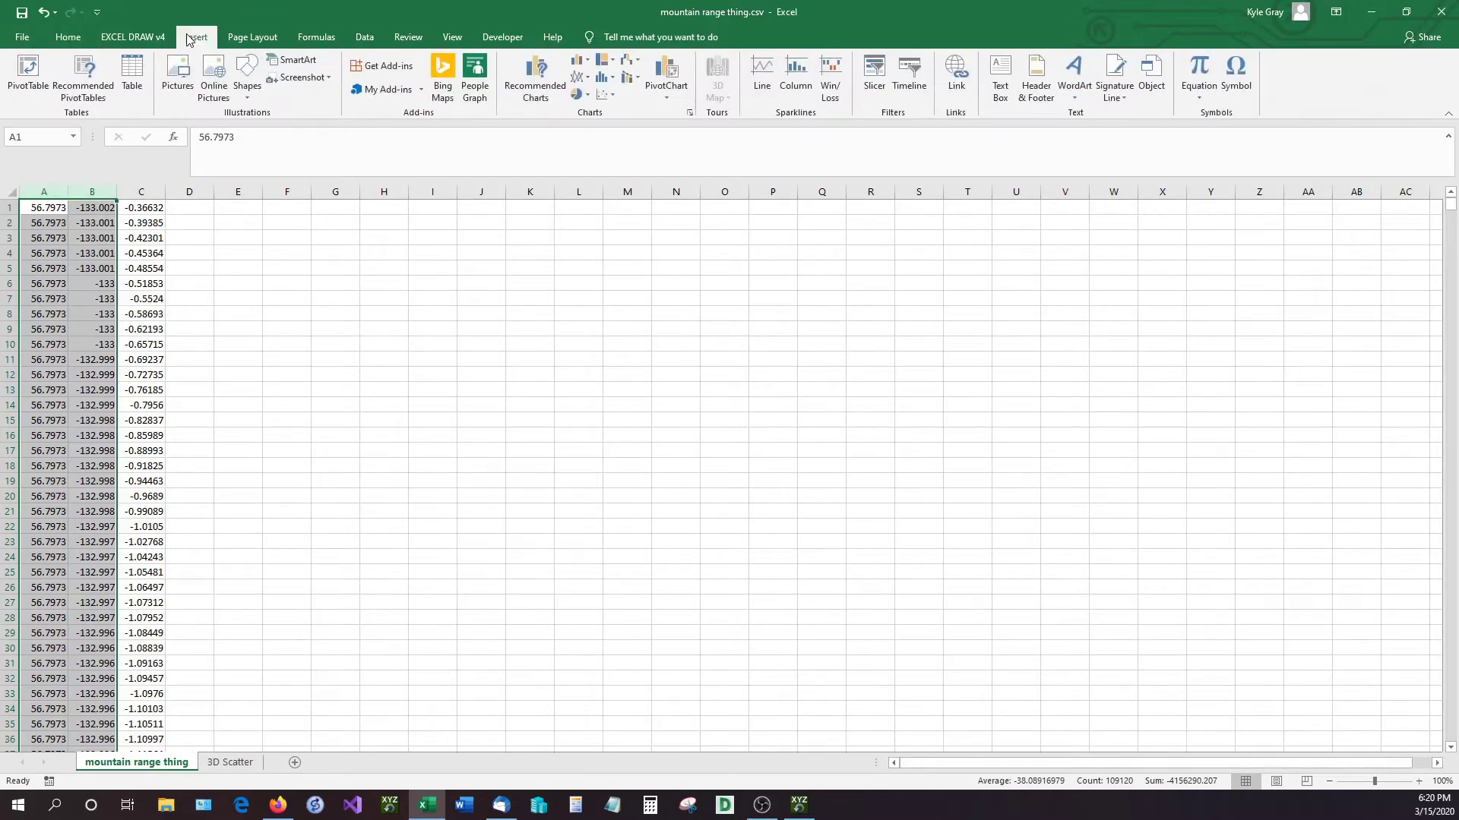
left_click(605, 97)
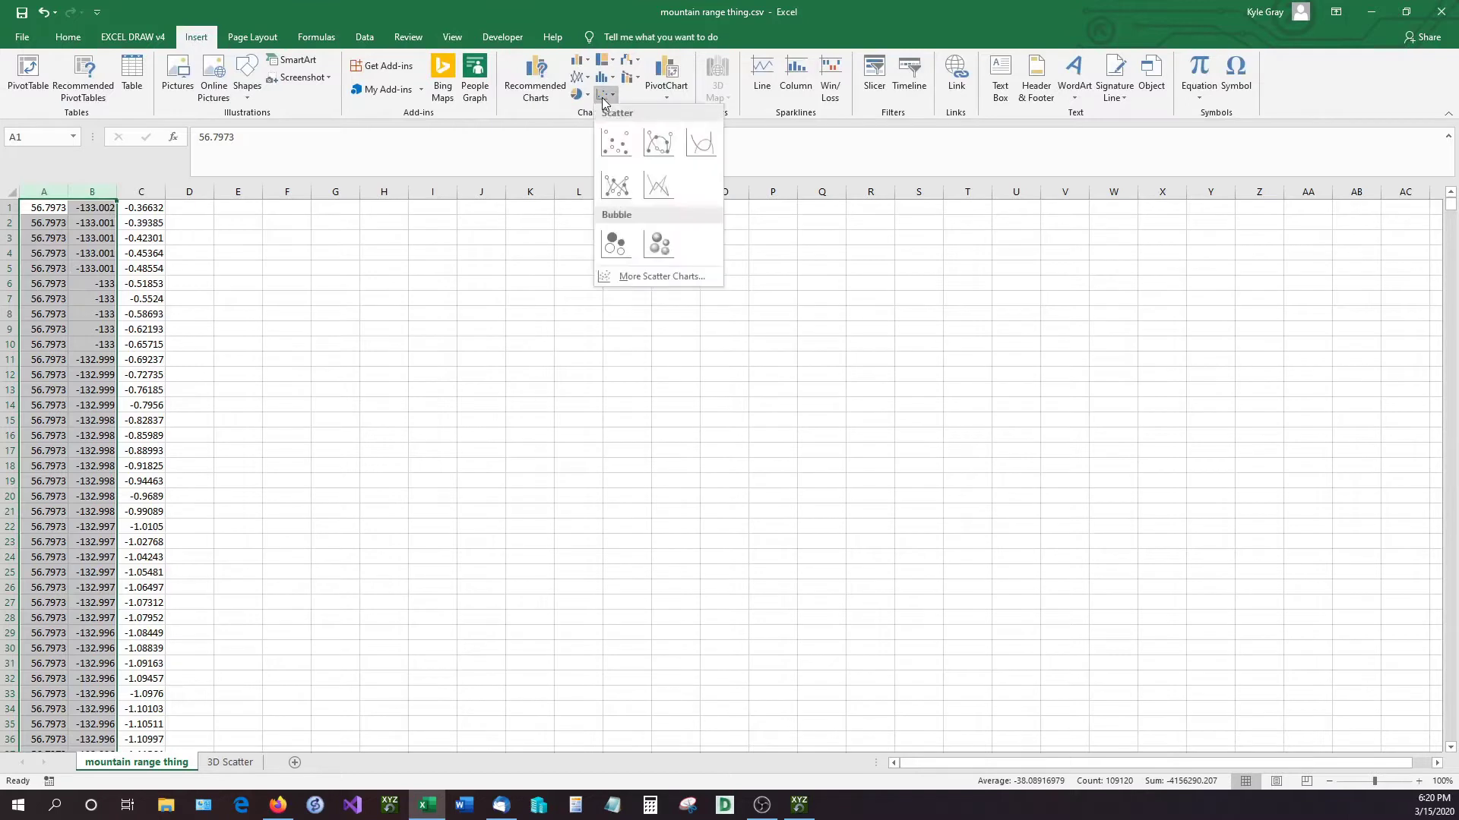
left_click(628, 149)
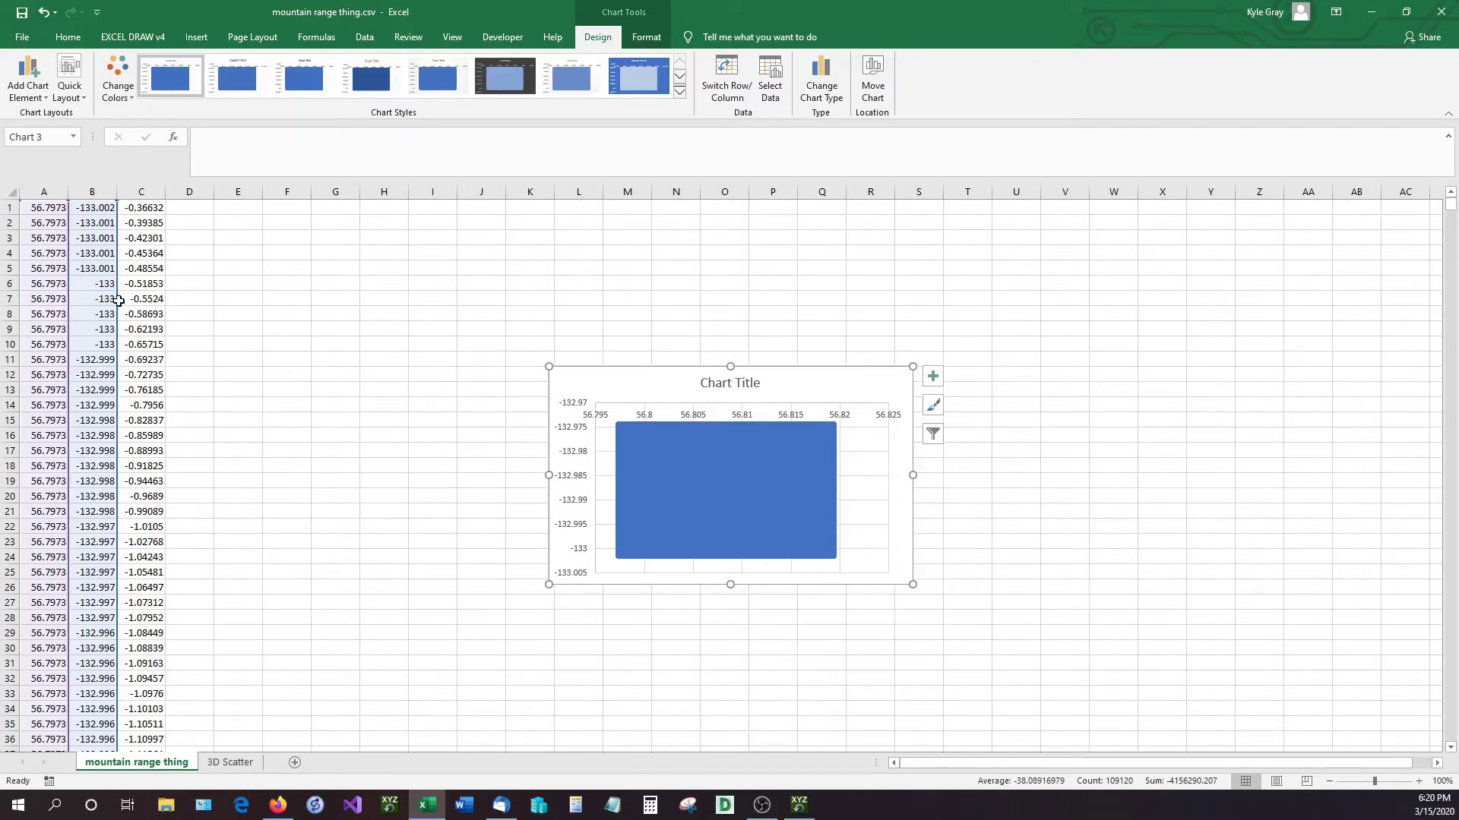
Shift the chart's data range to columns B and C, then delete the chart.
left_click_drag(120, 304, 123, 307)
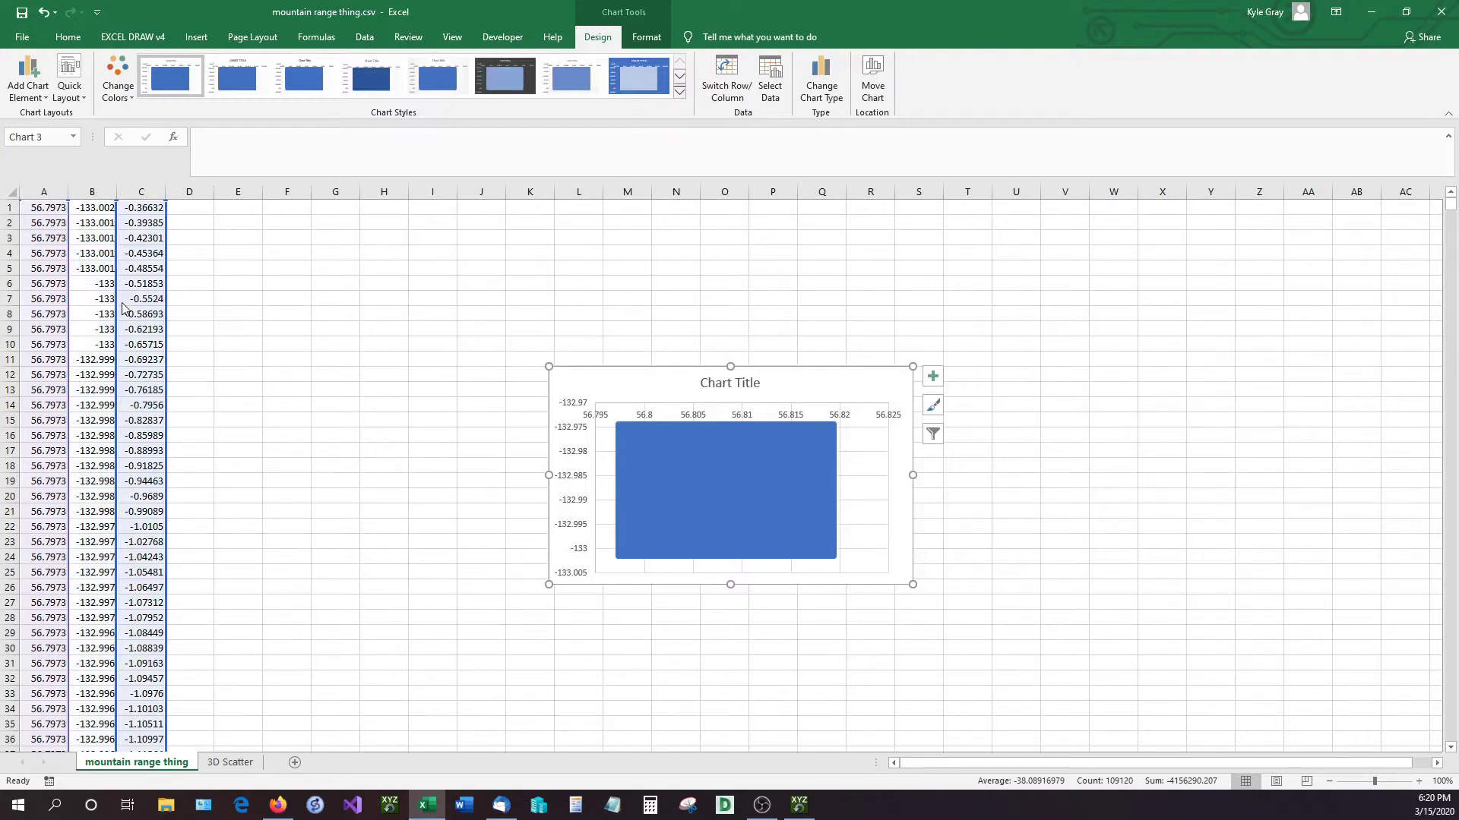
left_click_drag(123, 308, 120, 302)
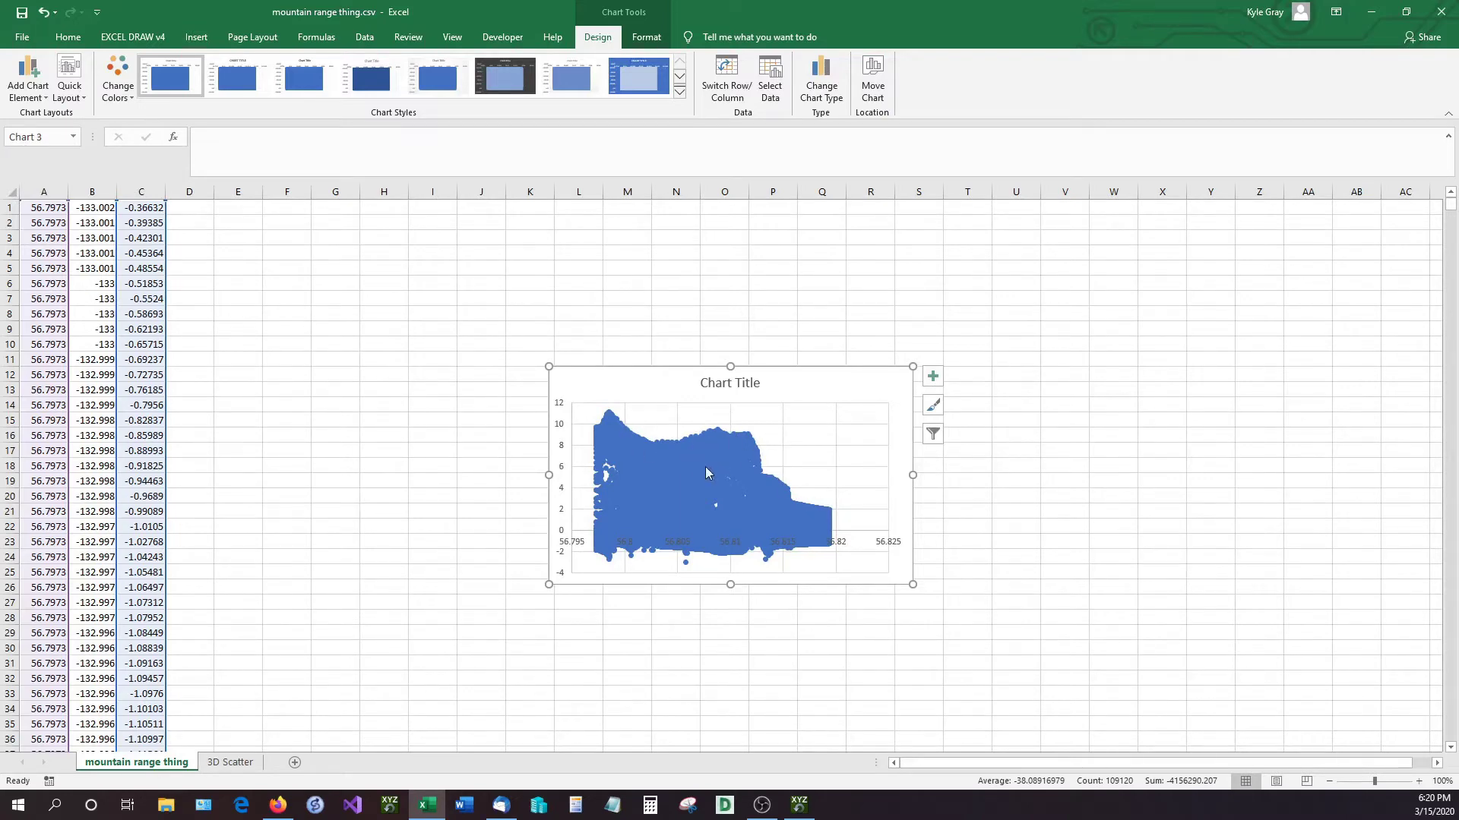
left_click(451, 313)
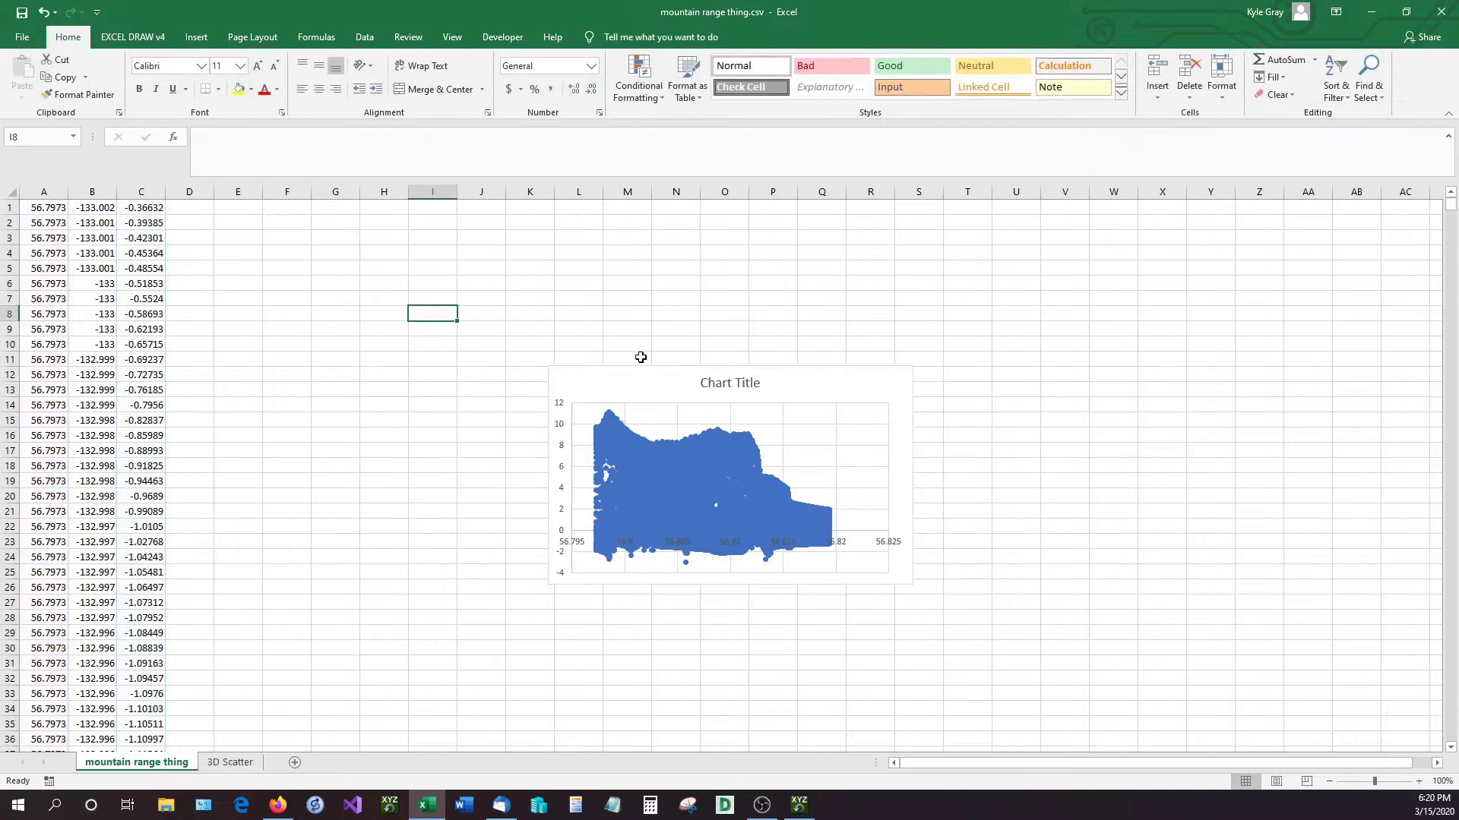
left_click(612, 368)
key("Delete")
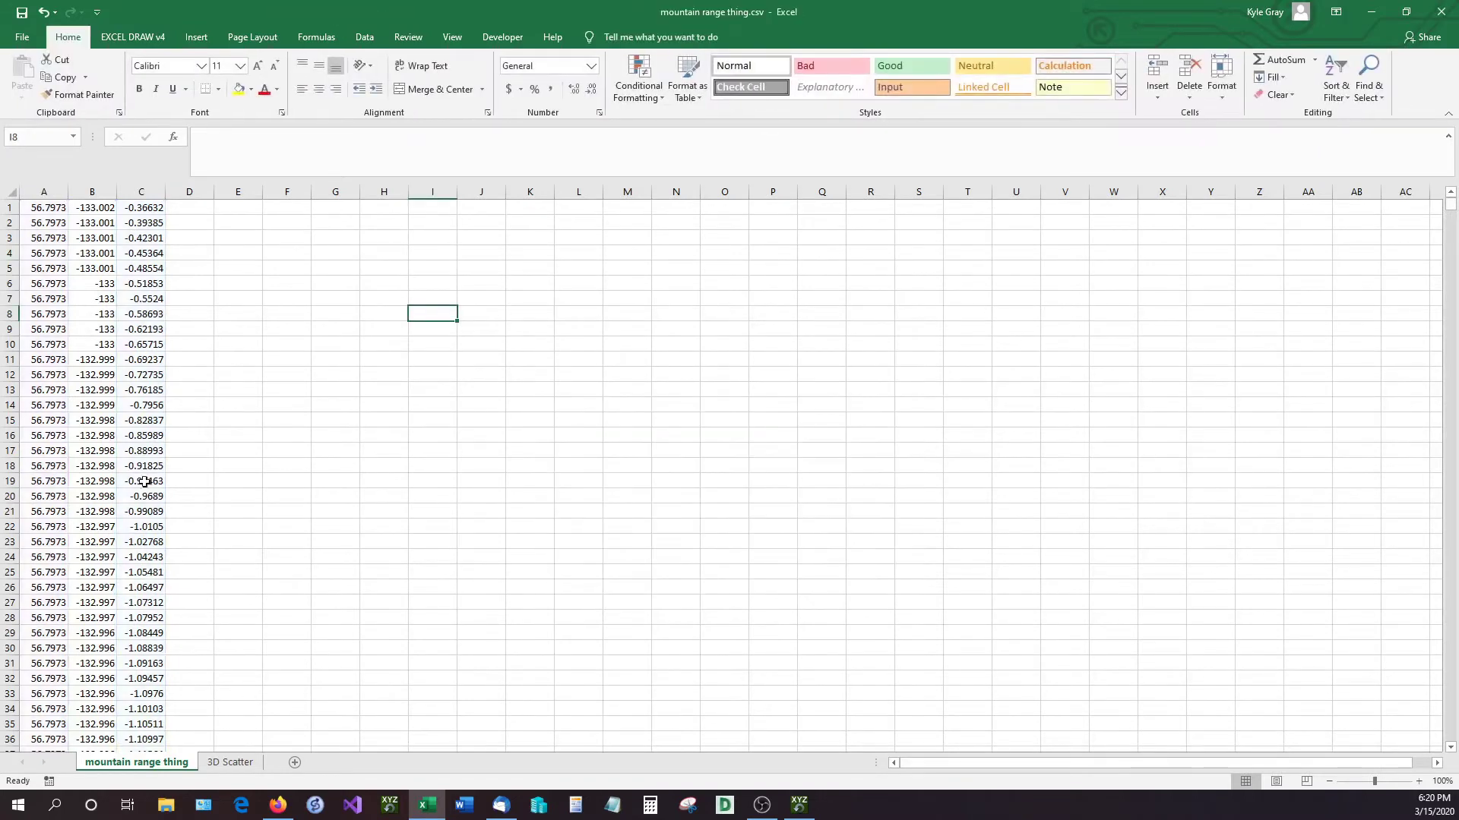
On the 3D Scatter sheet, inspect the rotated X formula in E1 without changing it.
left_click(240, 764)
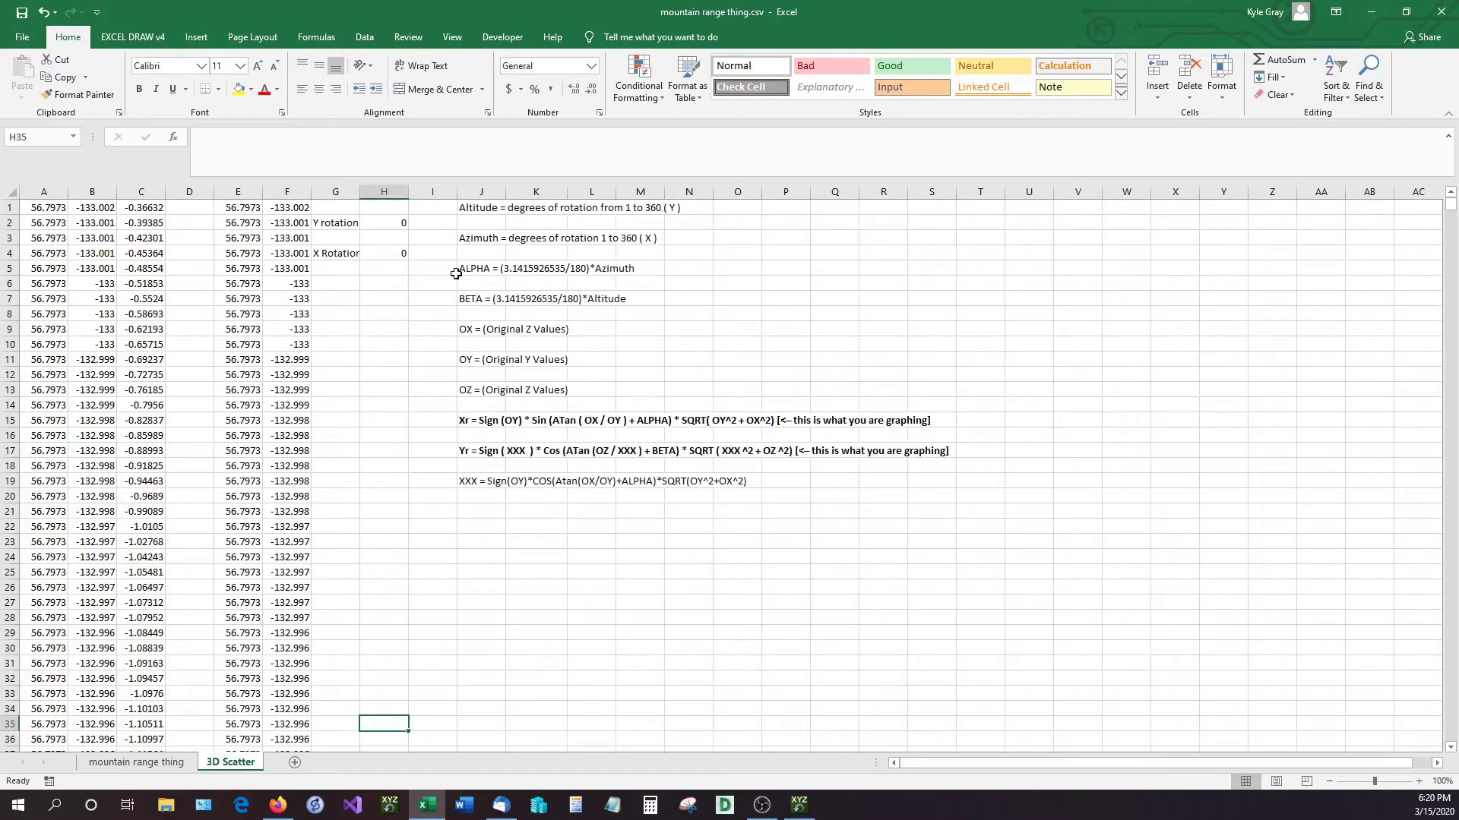
left_click_drag(479, 483, 509, 209)
left_click(586, 525)
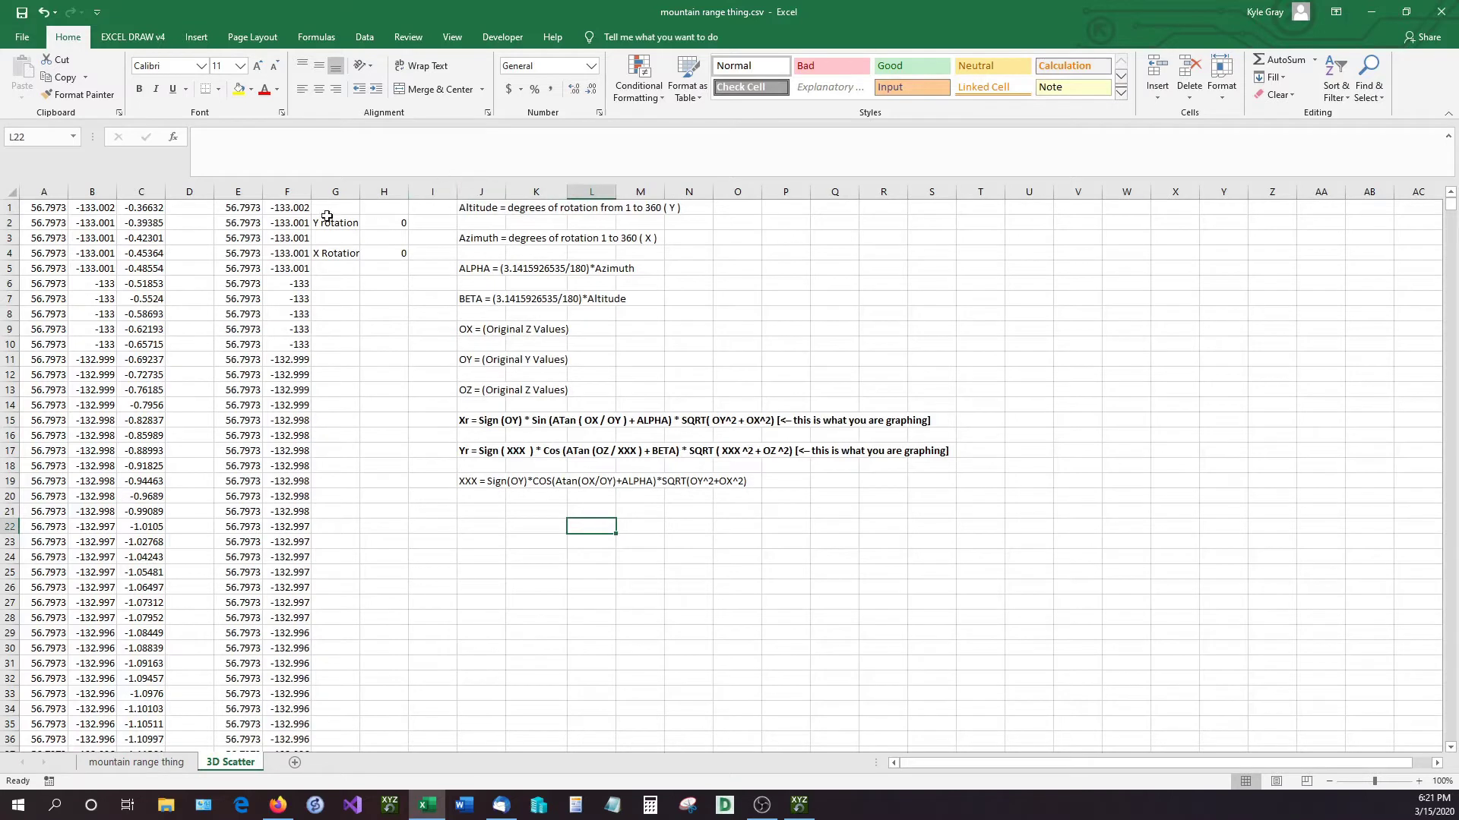
left_click(240, 209)
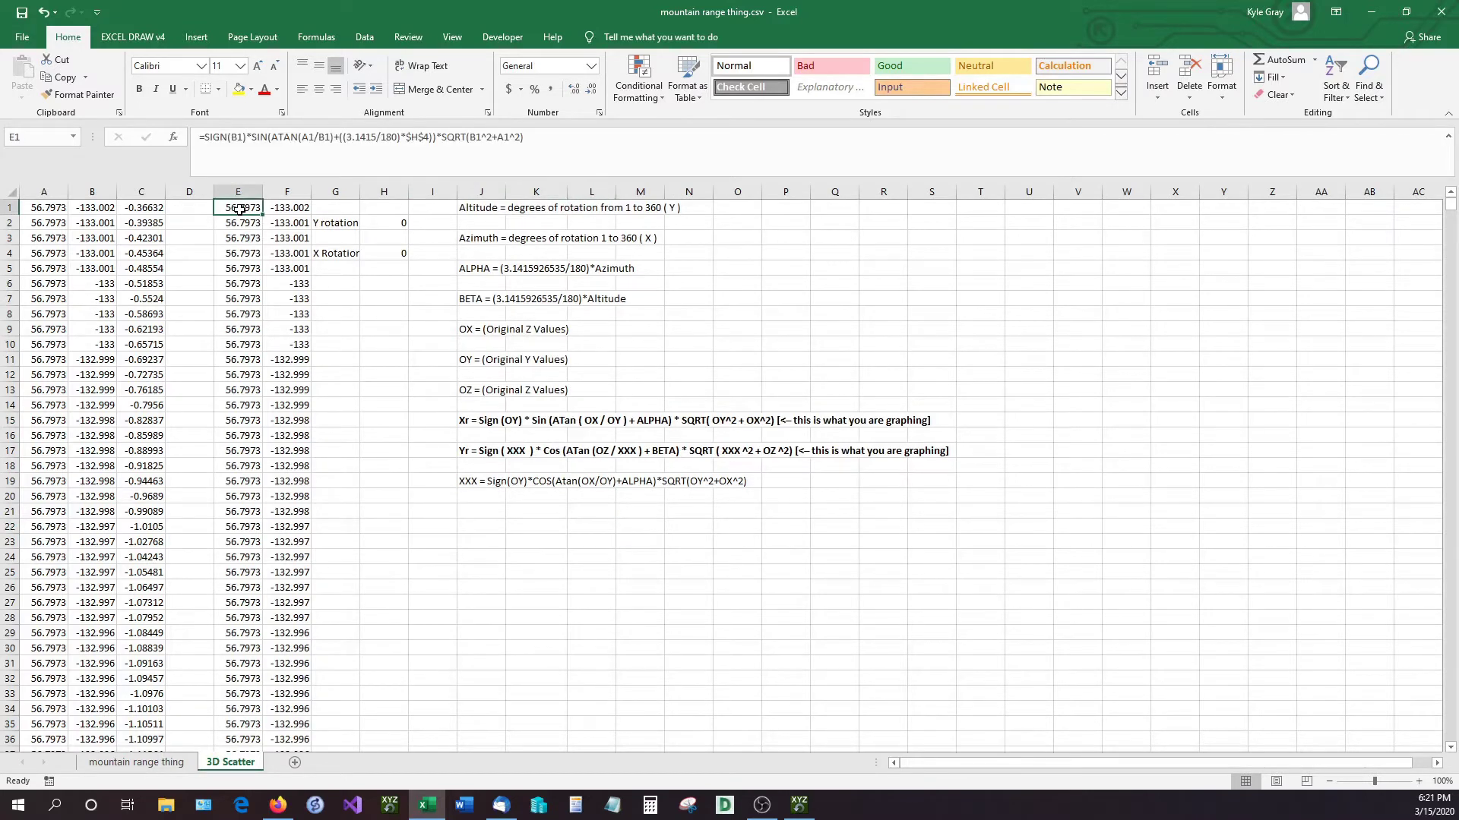
left_click_drag(553, 141, 180, 142)
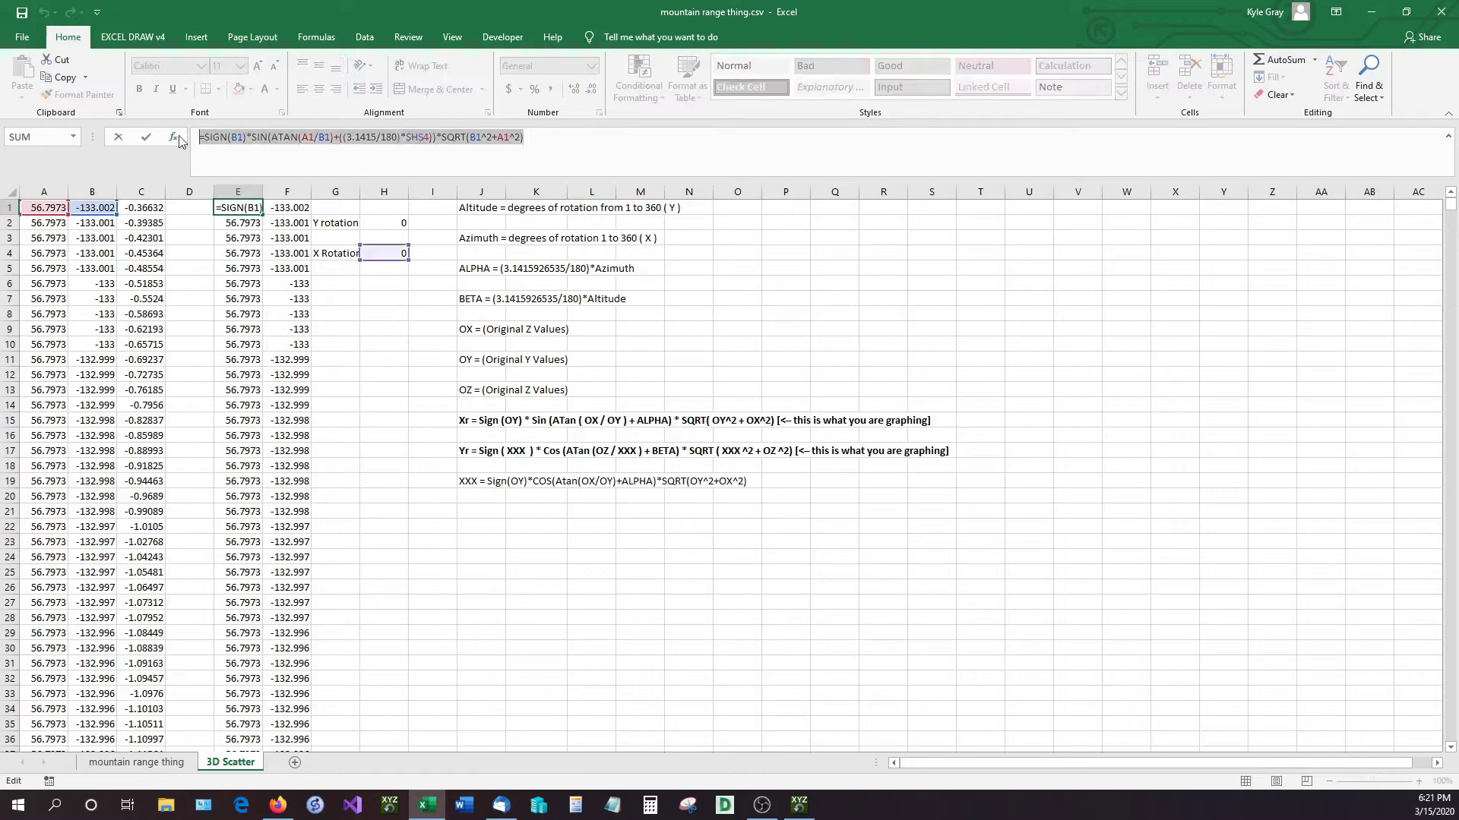
left_click(547, 162)
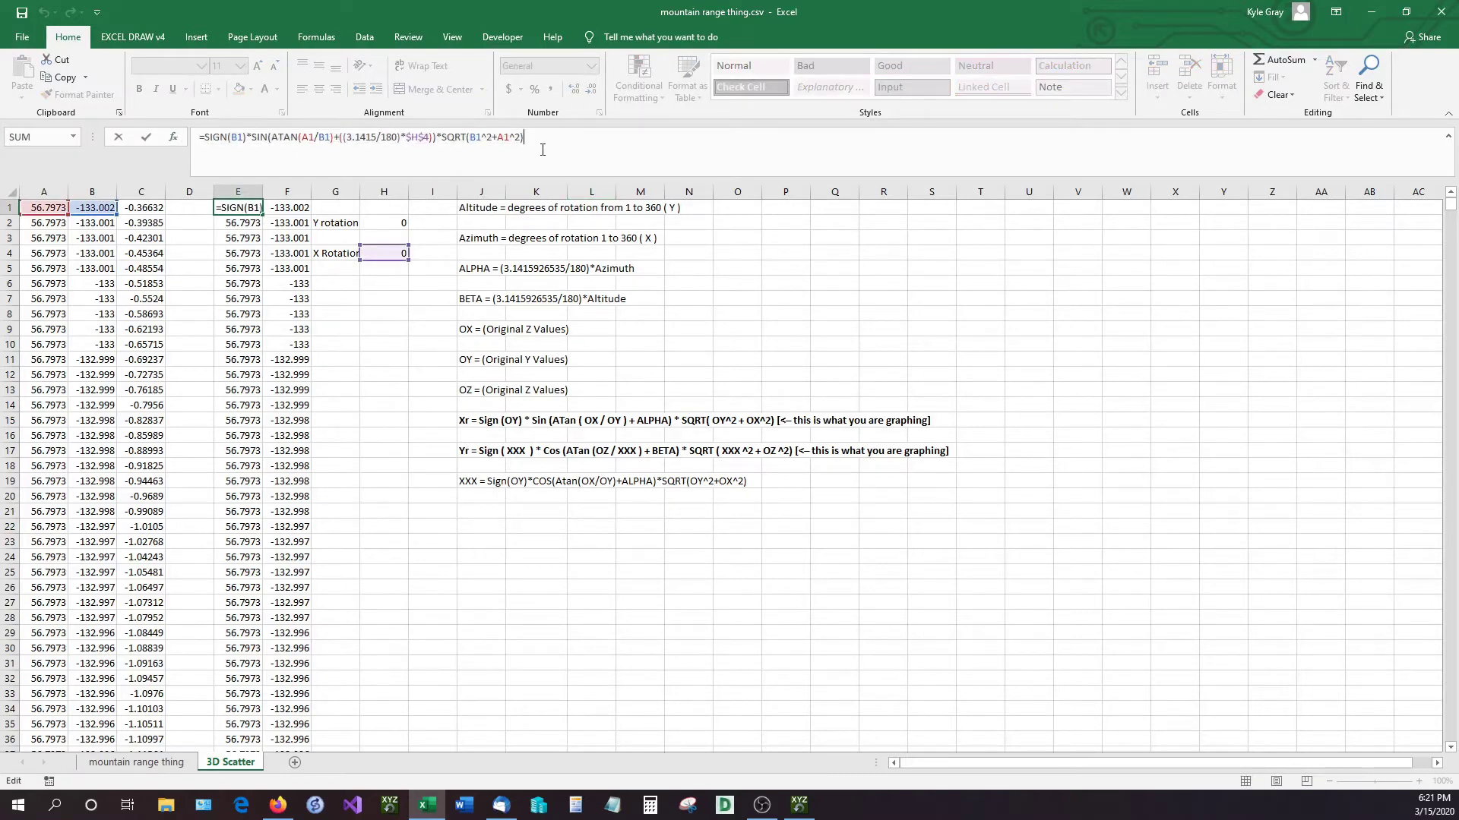
left_click_drag(542, 150, 199, 141)
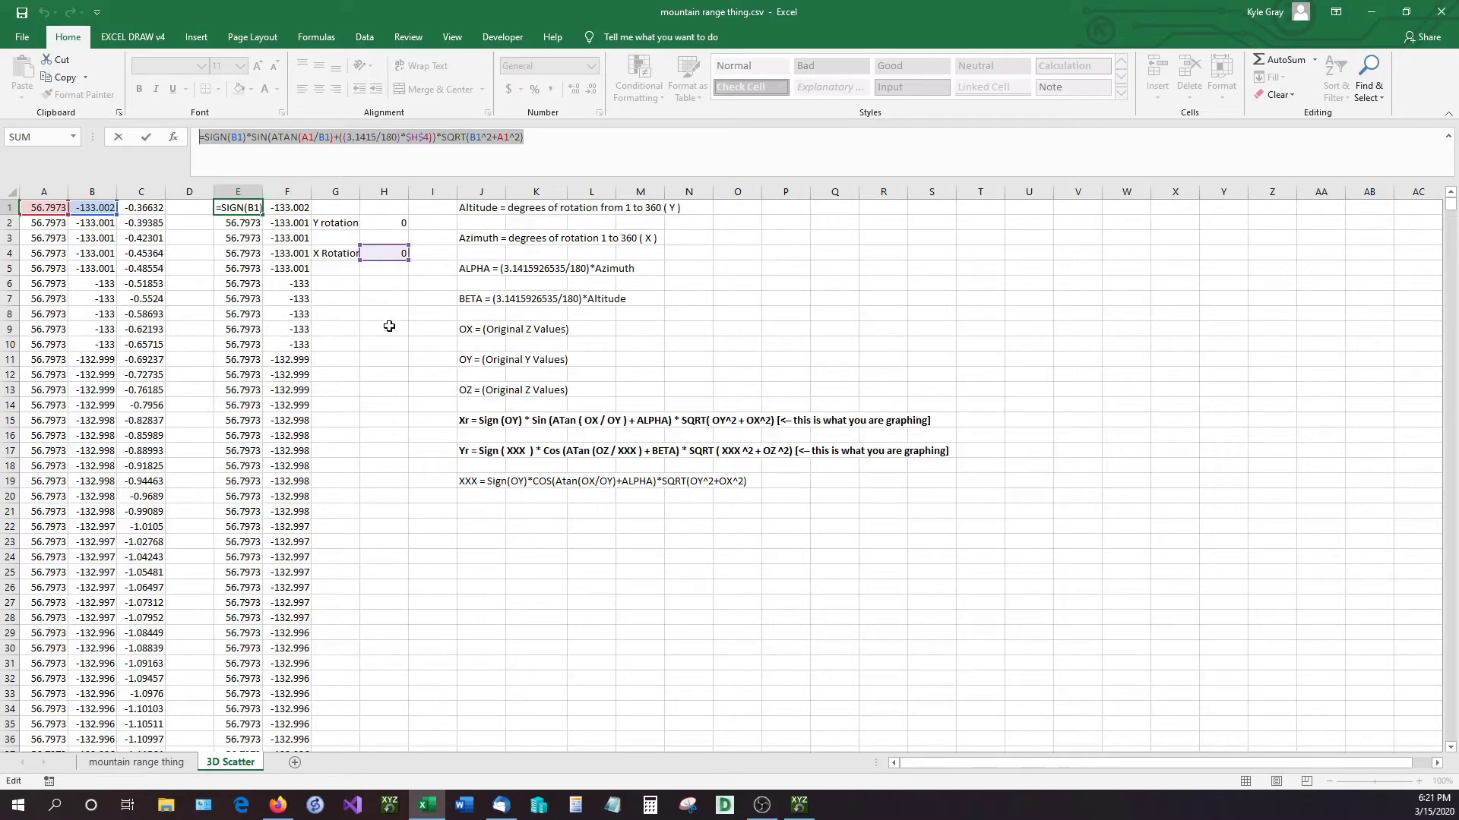
key("Escape")
Inspect the rotated Y formula in F1, keep it unchanged, and select the column J notes.
left_click(282, 208)
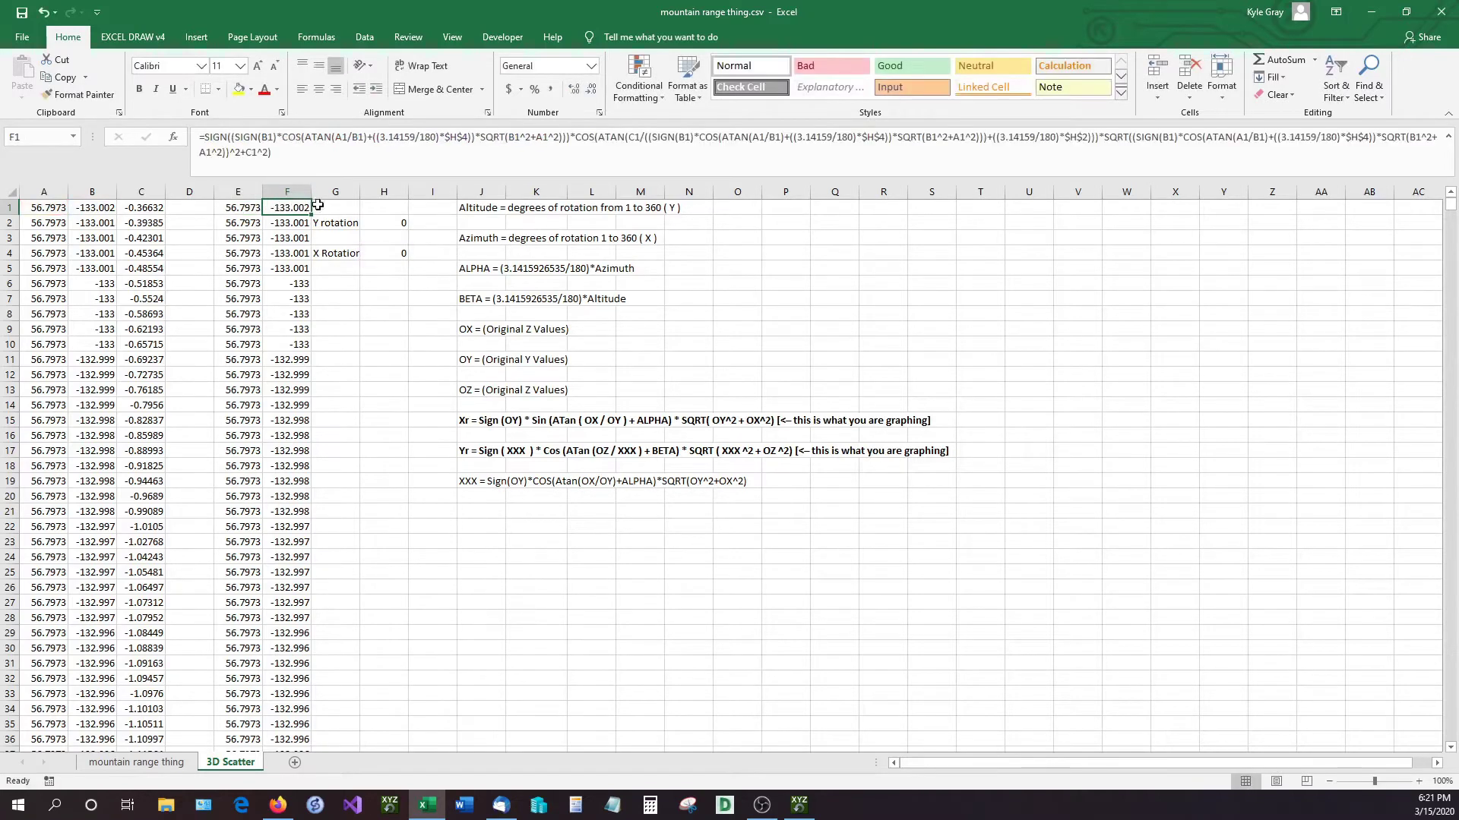
left_click_drag(283, 171, 199, 136)
left_click(301, 155)
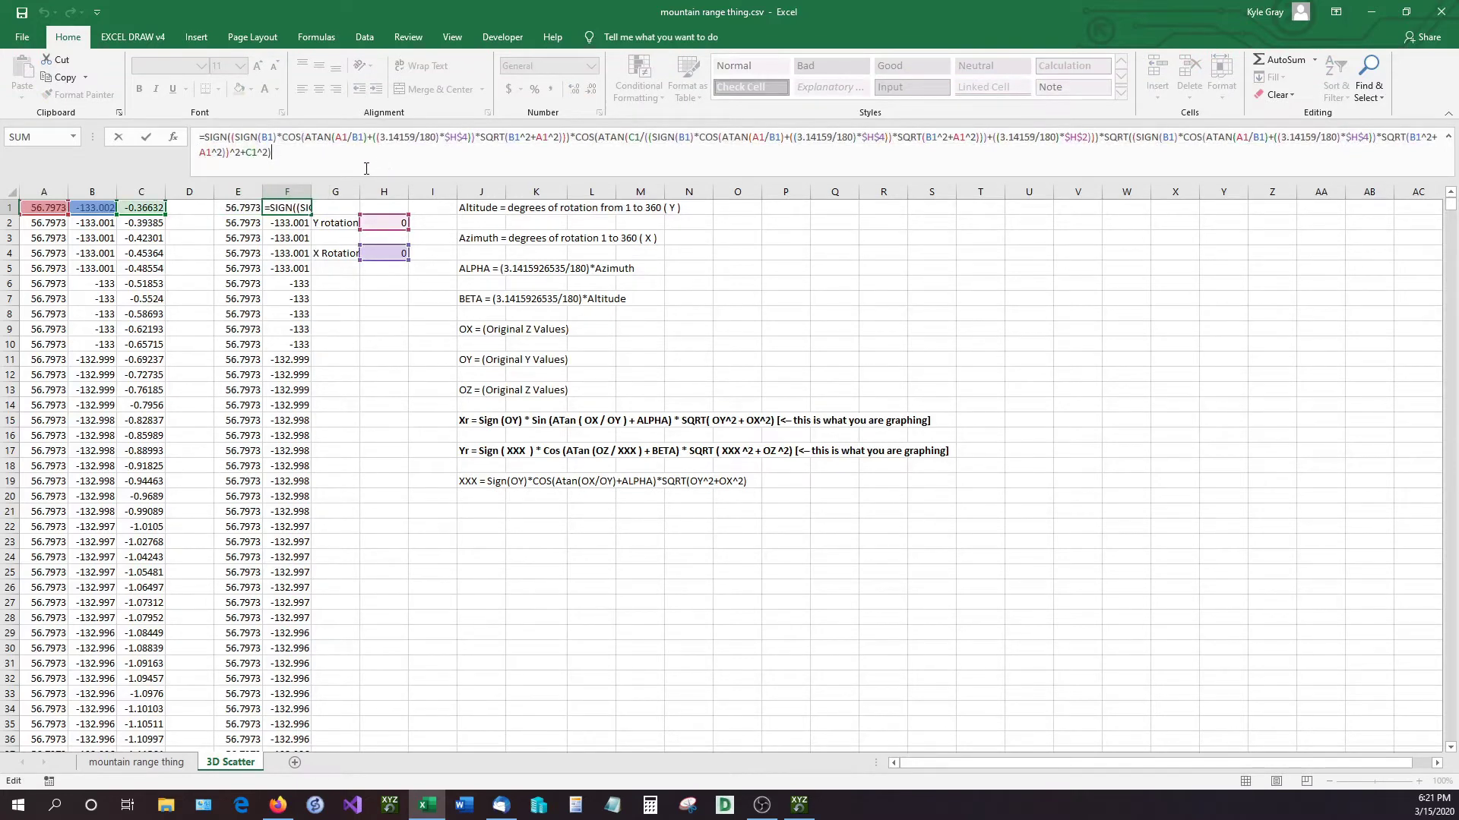
left_click(466, 228)
left_click_drag(466, 210, 472, 389)
left_click(480, 211)
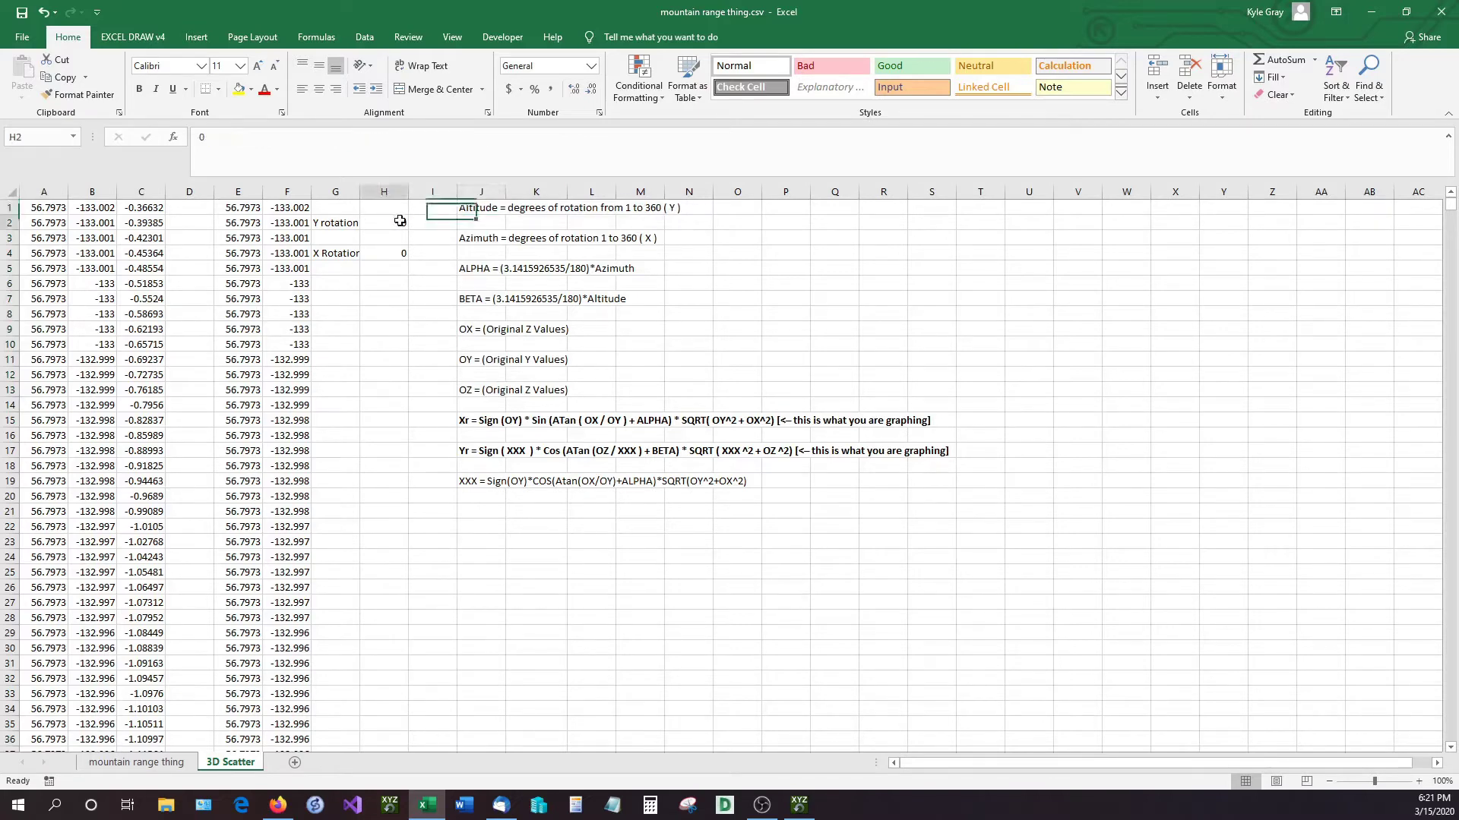
type("12")
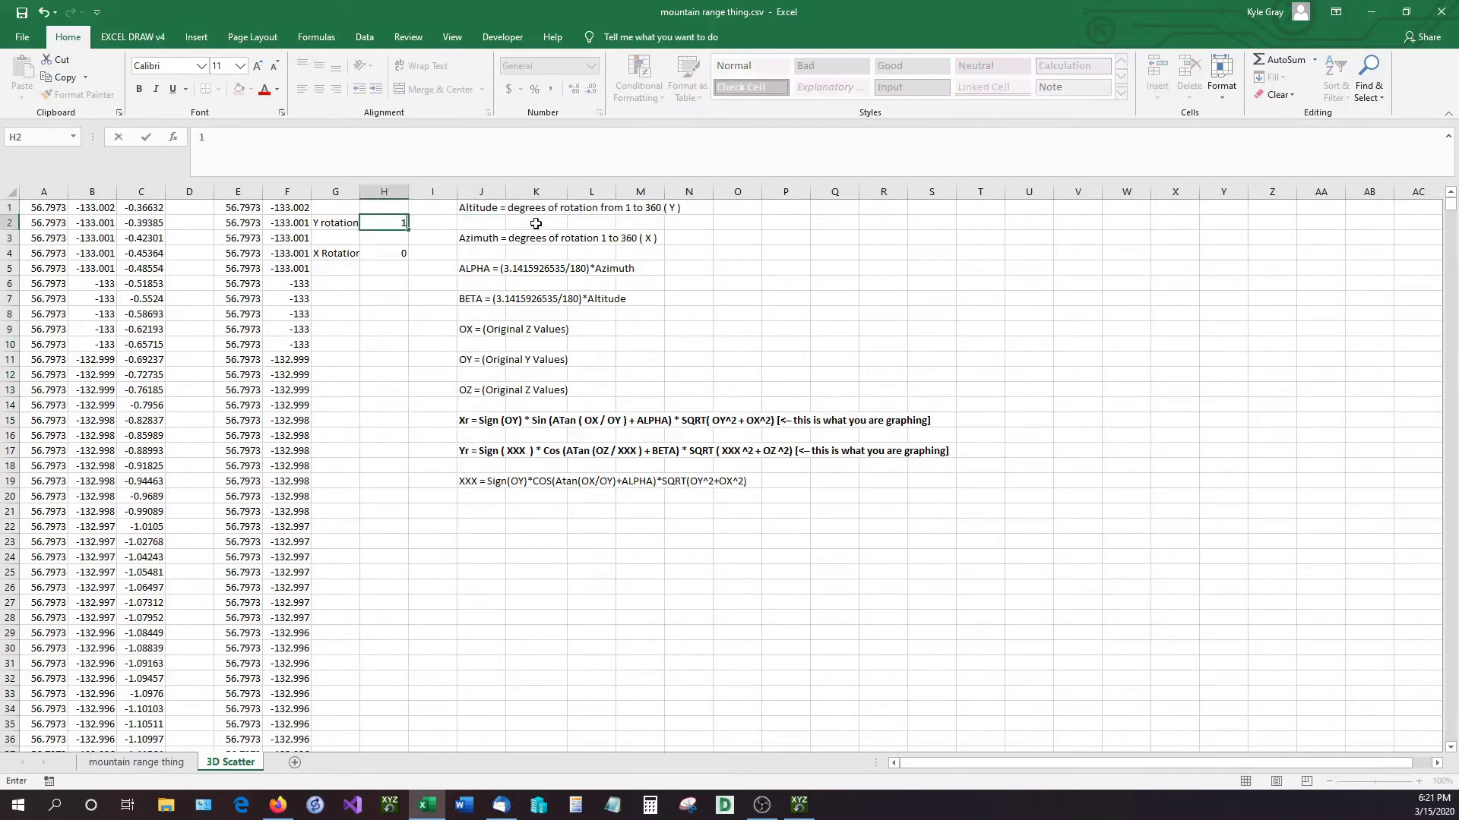
key("Return")
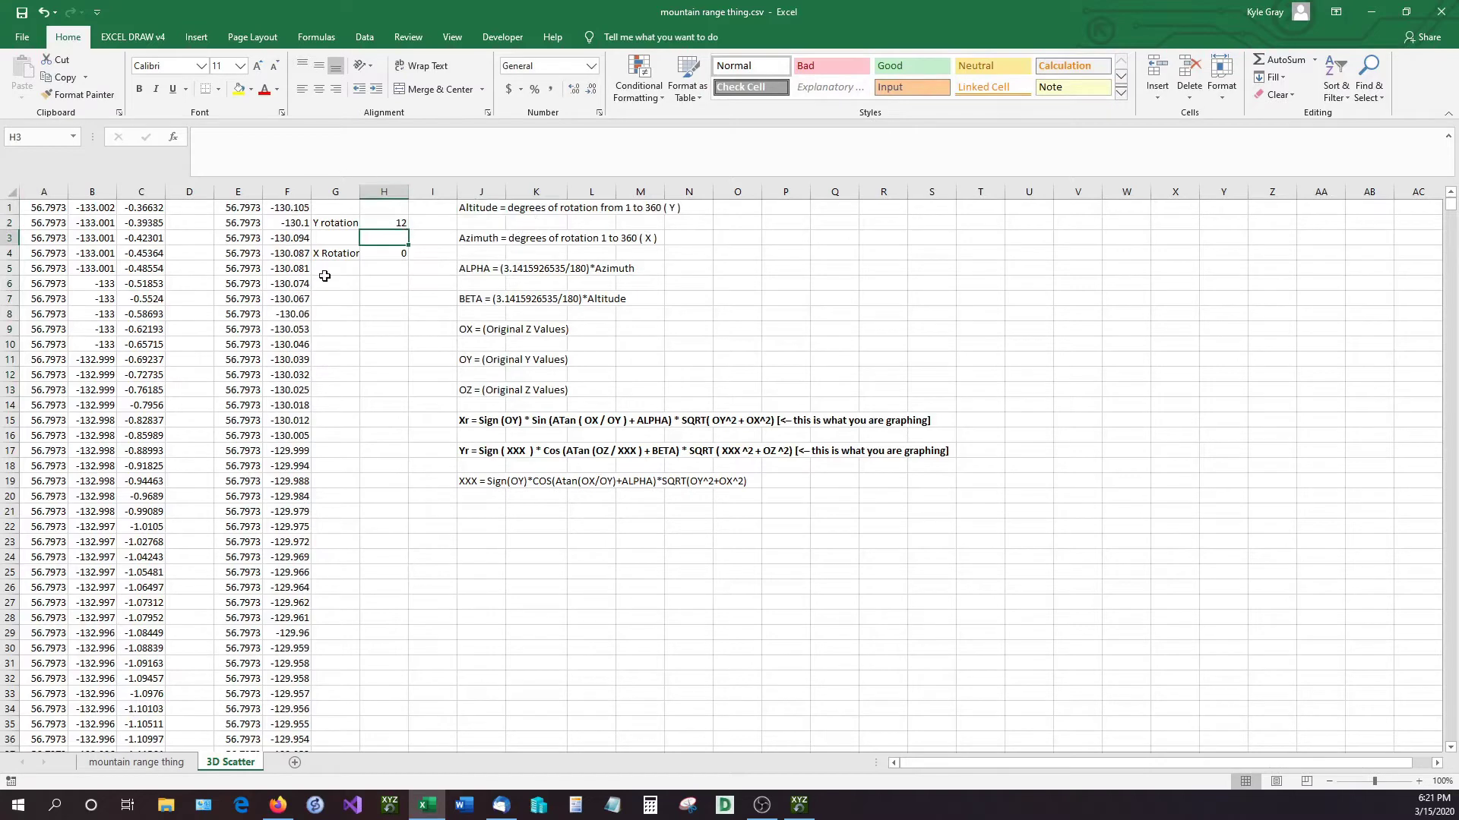
left_click(403, 223)
type("0")
key("Return")
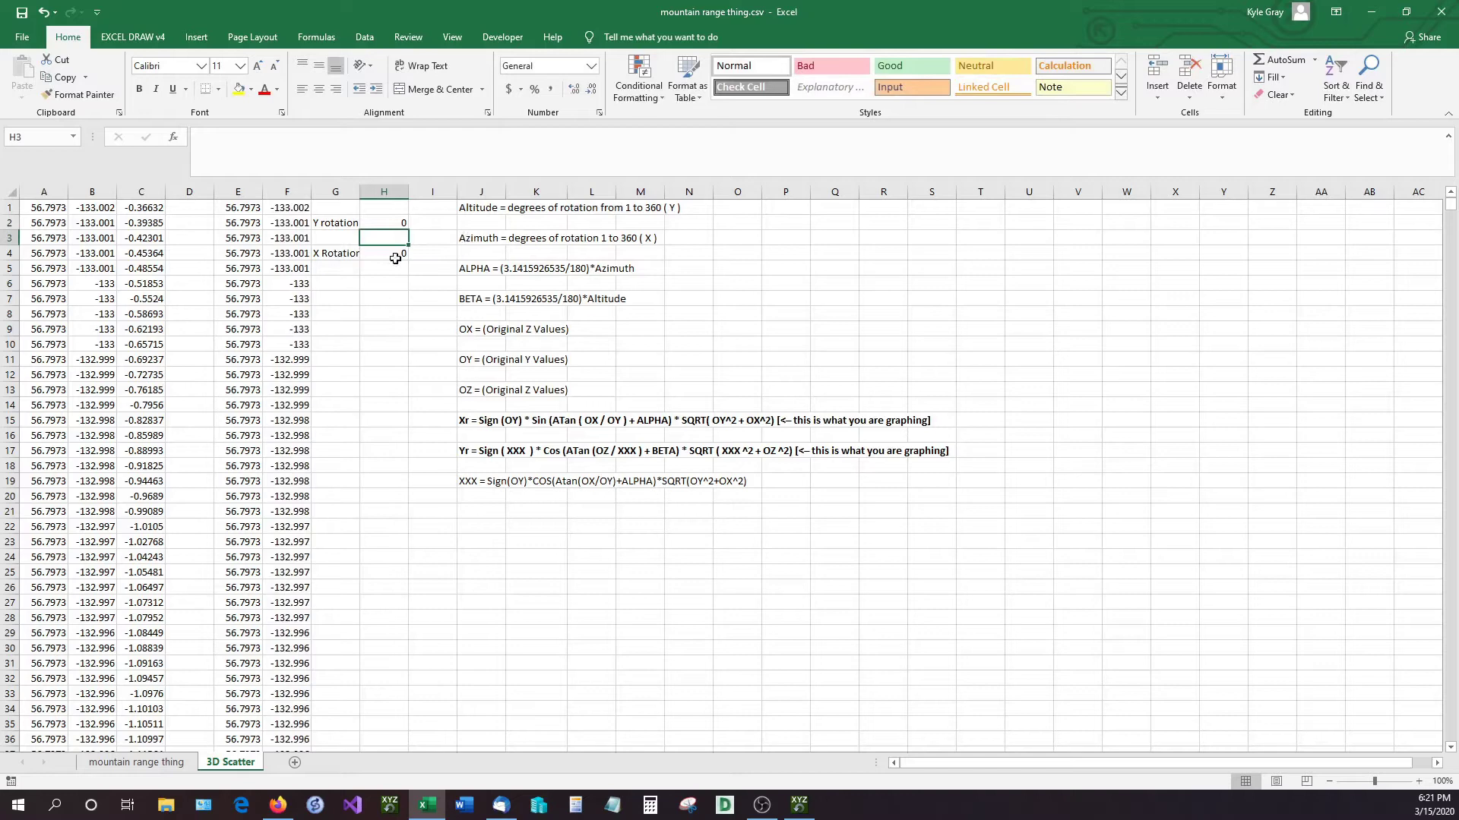
left_click(384, 249)
type("180")
key("Return")
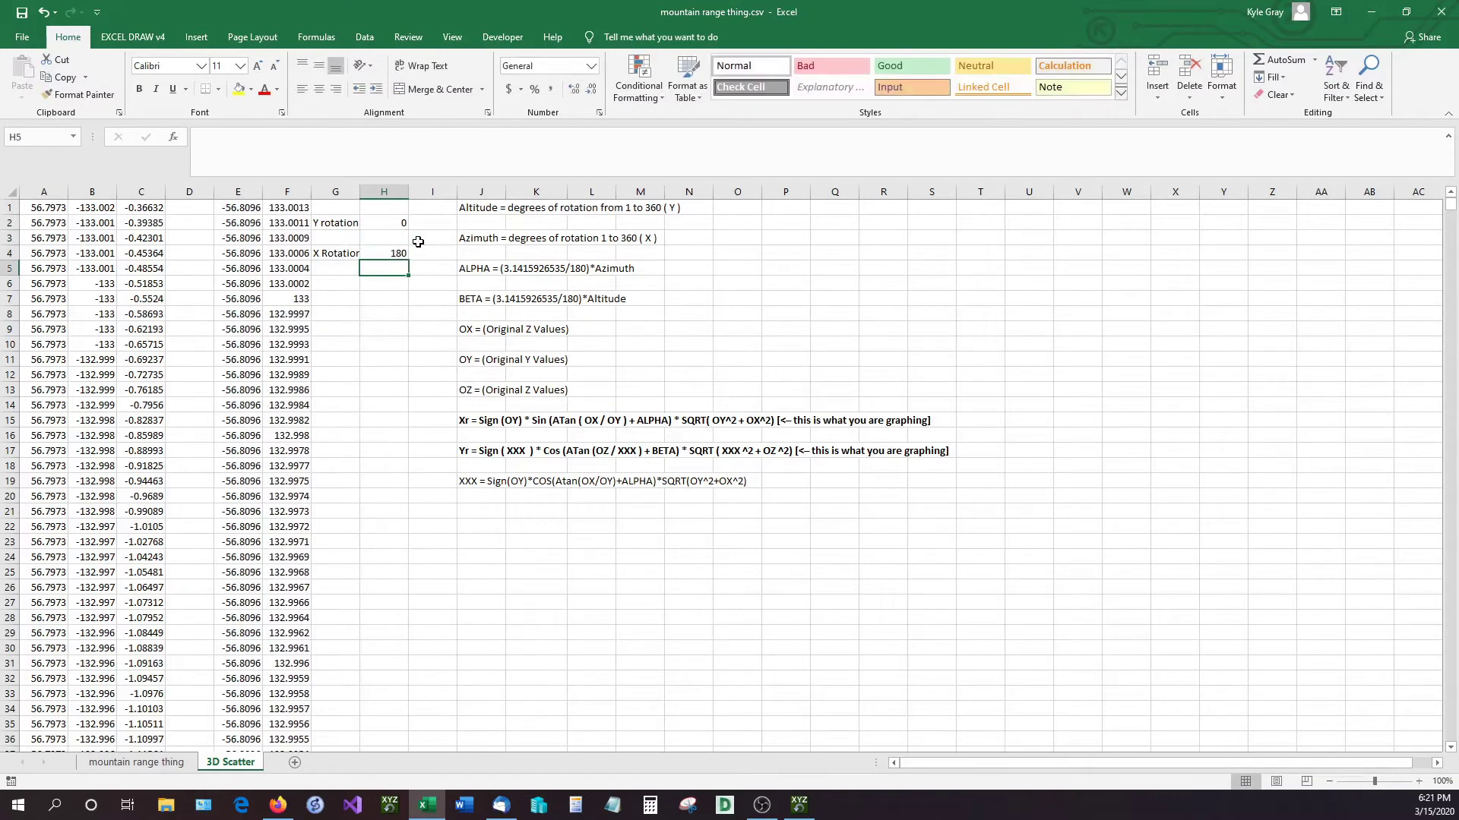
key("Up")
type("0")
key("Return")
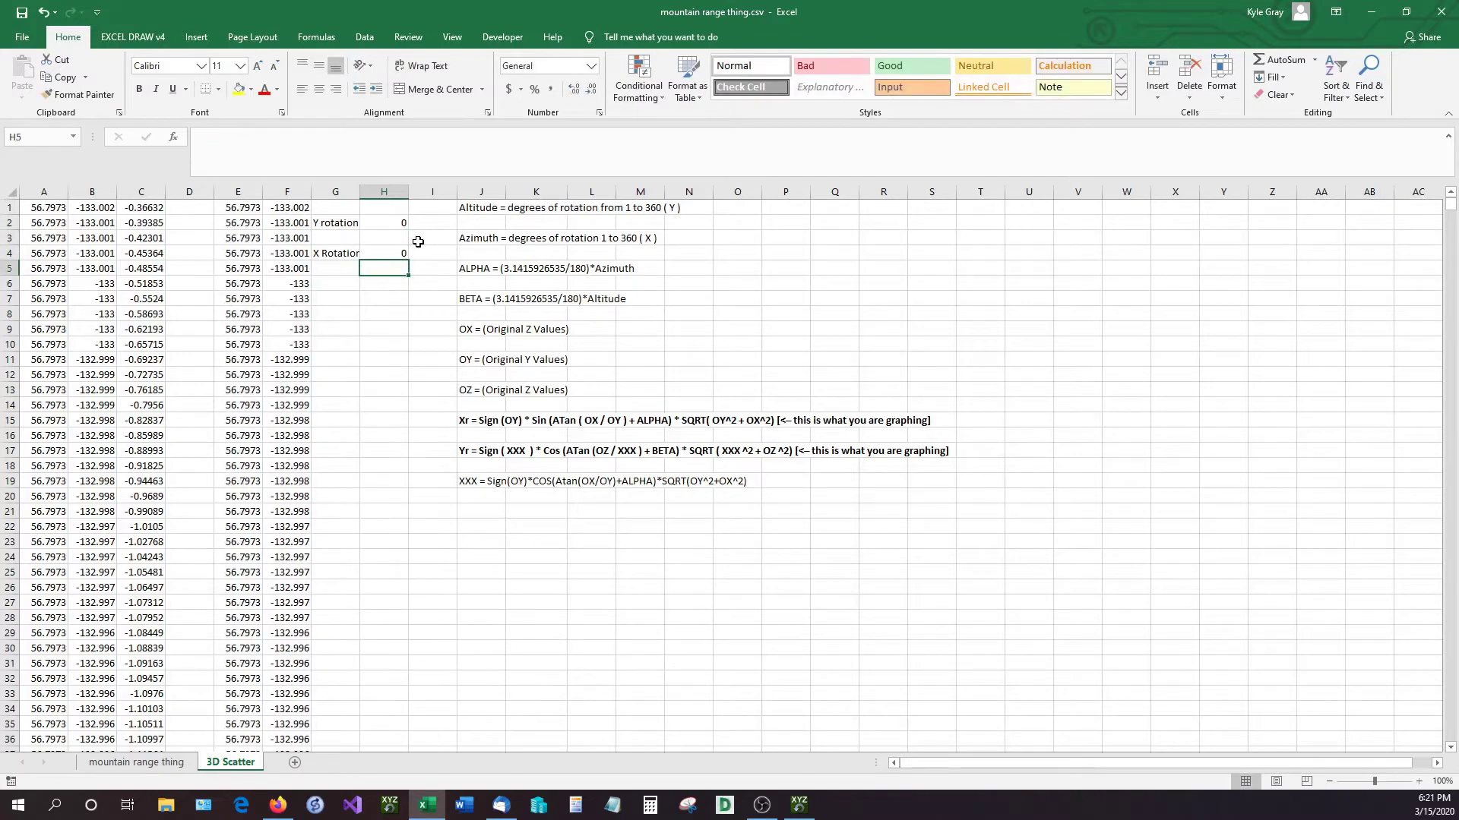
left_click(488, 266)
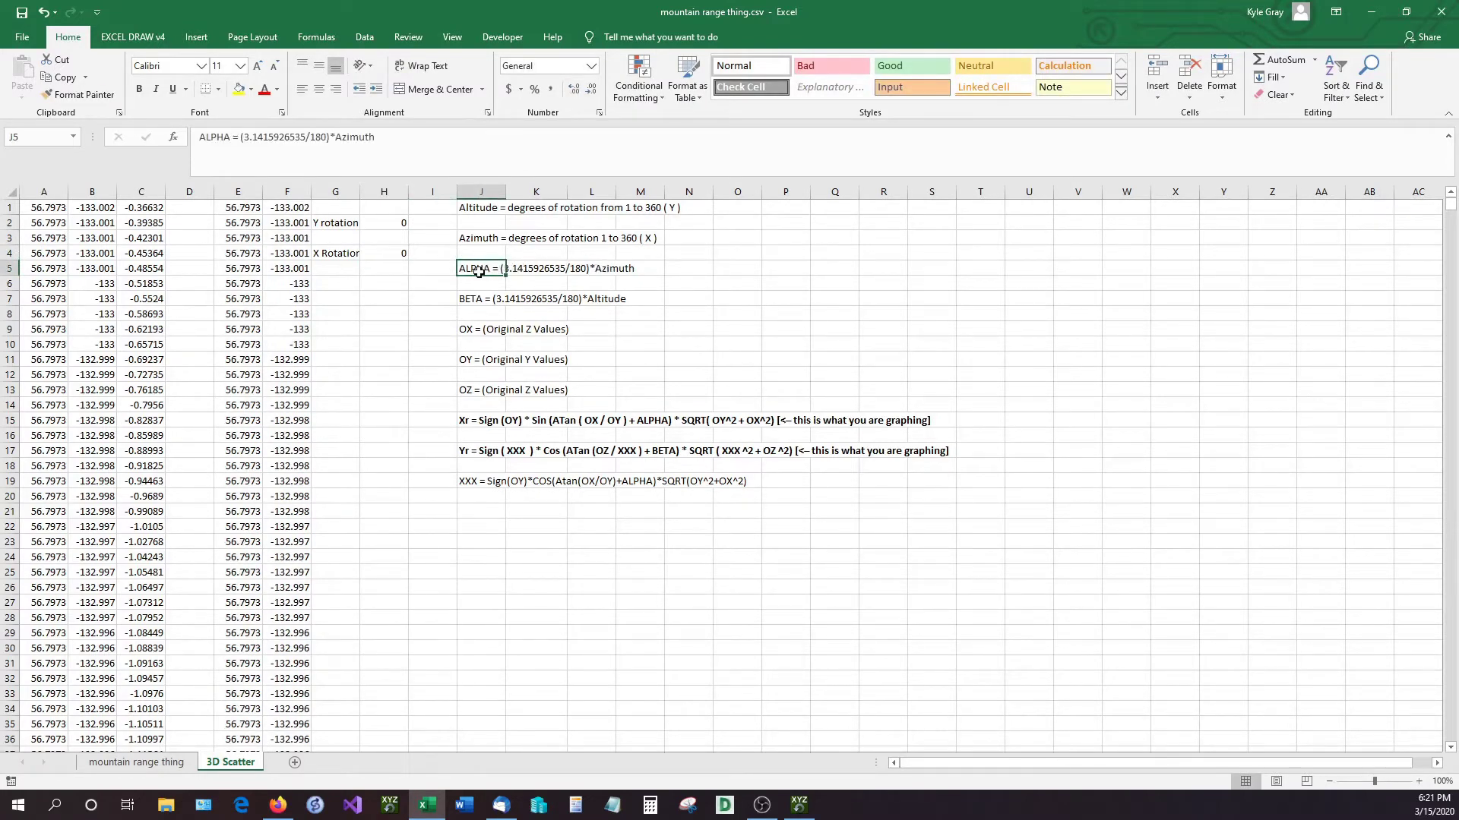
left_click(403, 220)
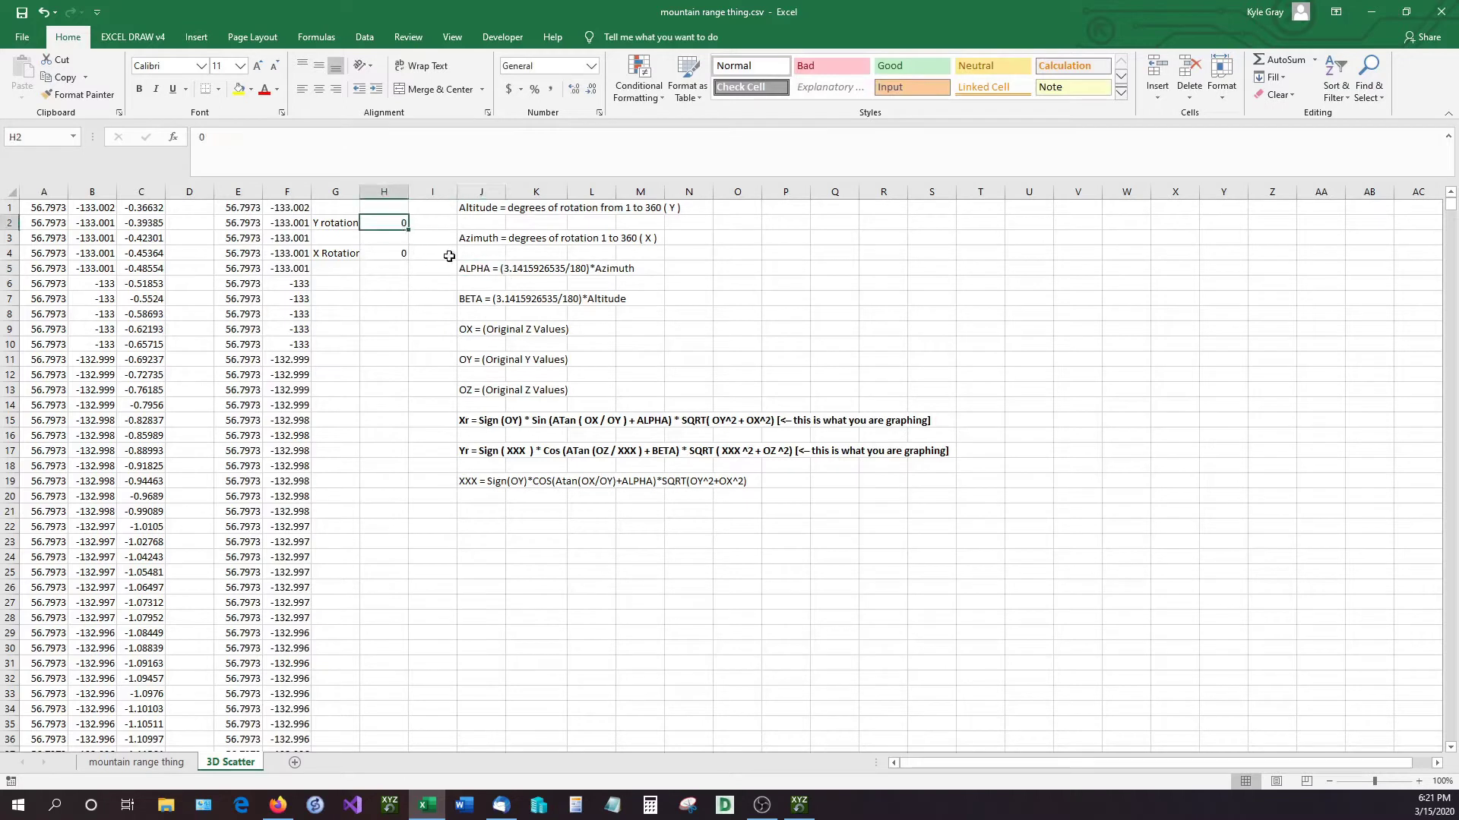
left_click(481, 270)
left_click(617, 268)
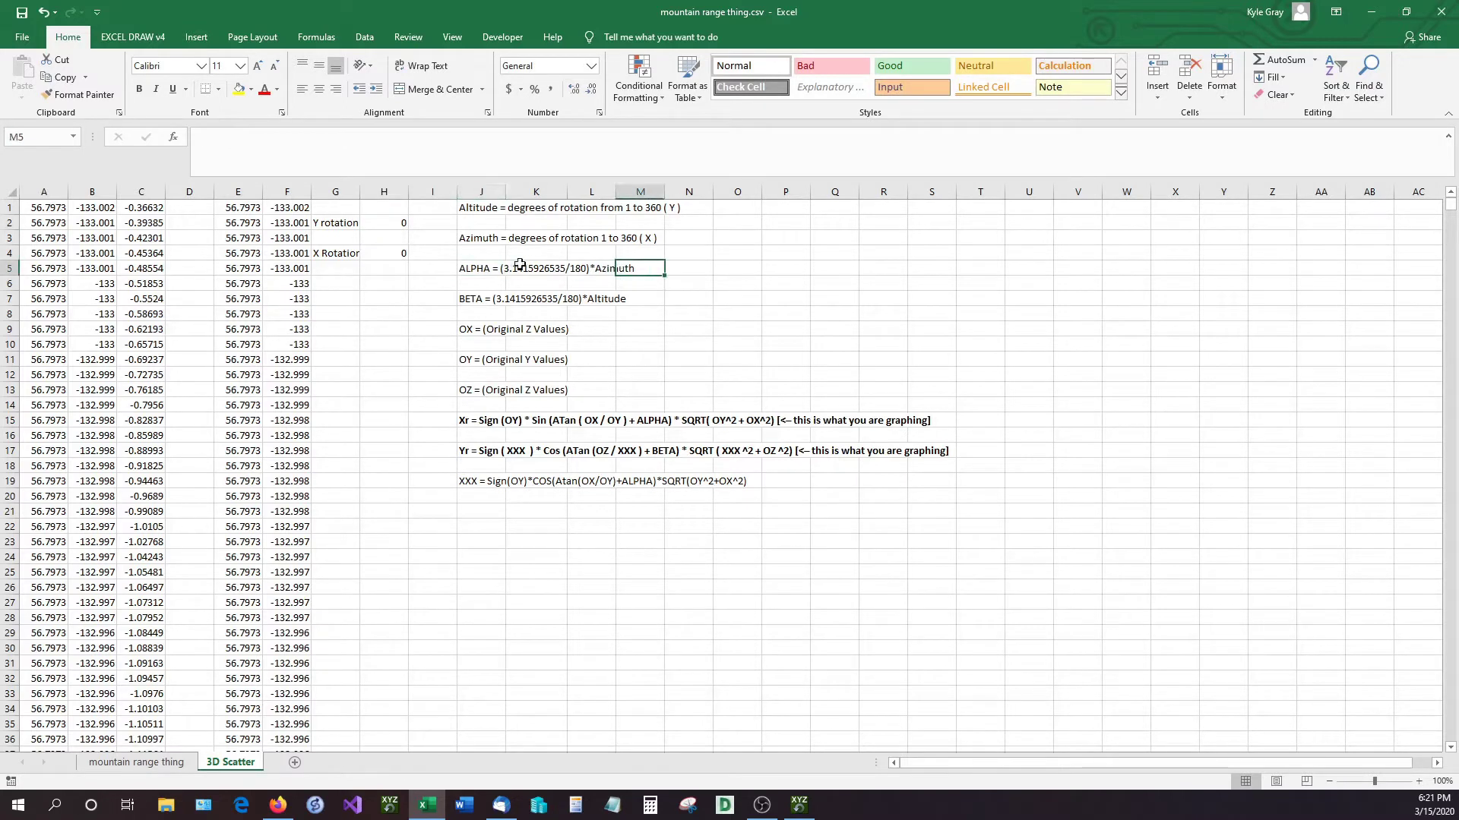
left_click(504, 271)
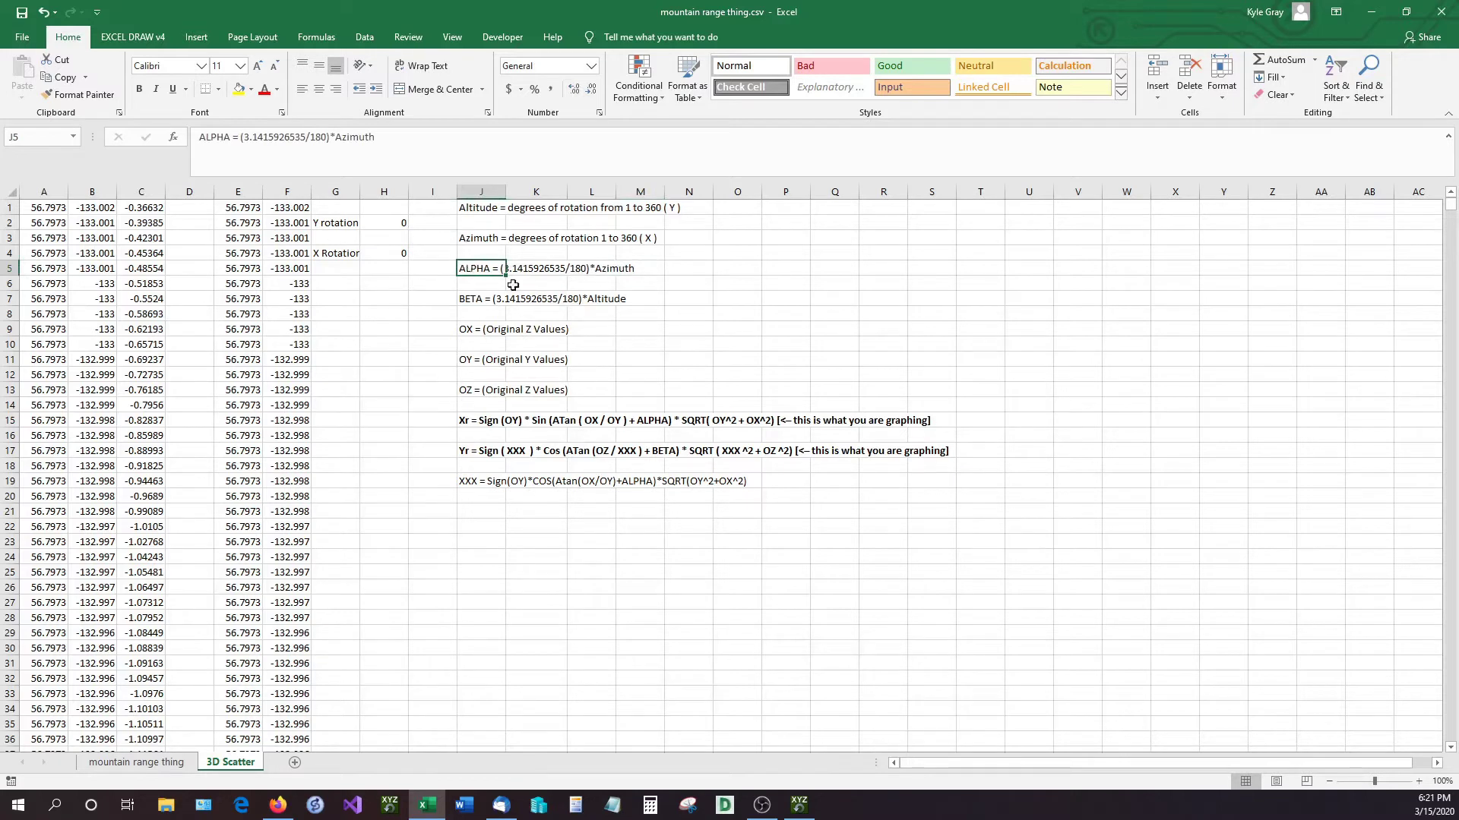
left_click(474, 297)
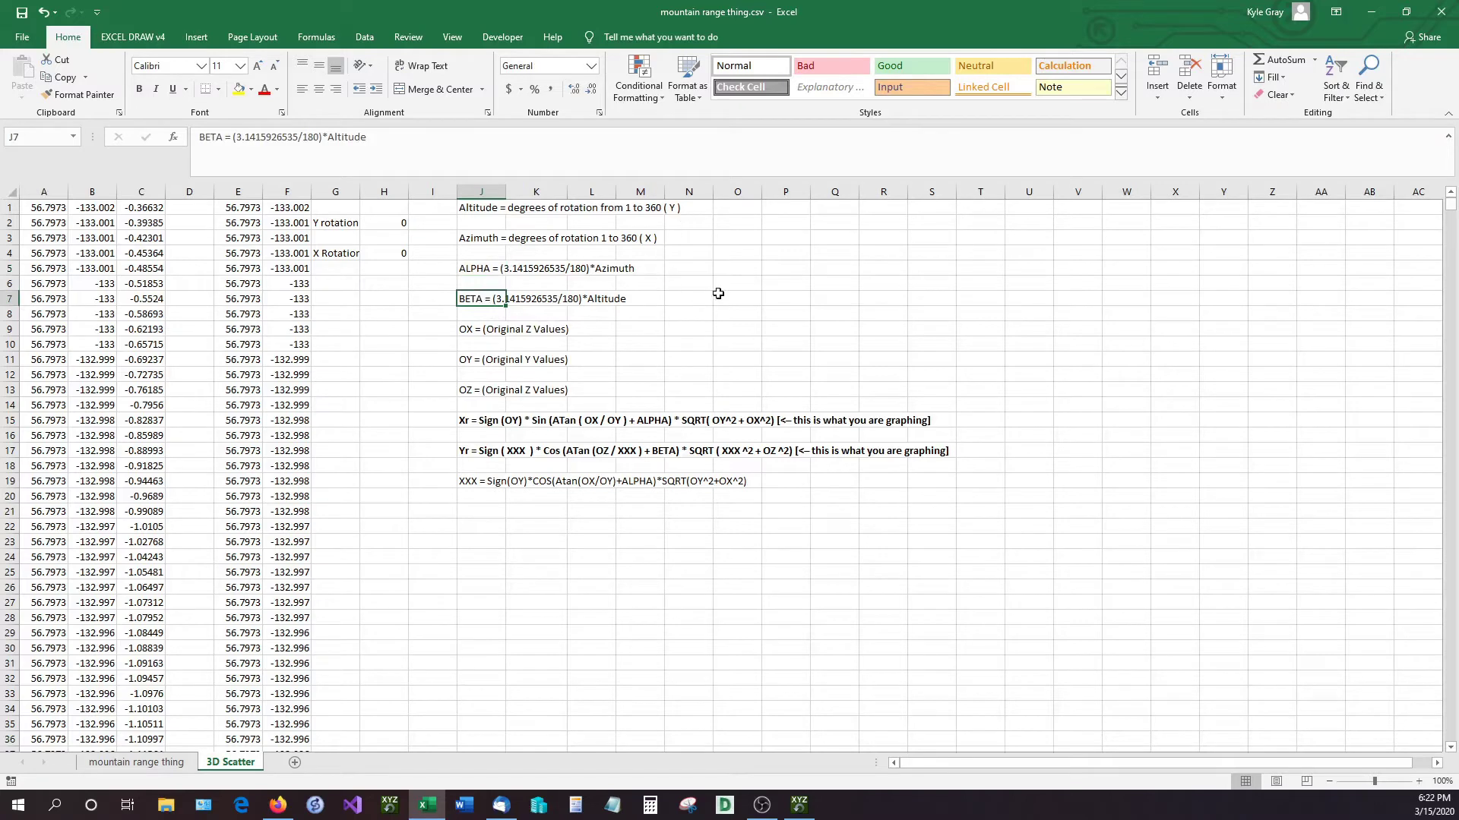
left_click(476, 334)
left_click(471, 362)
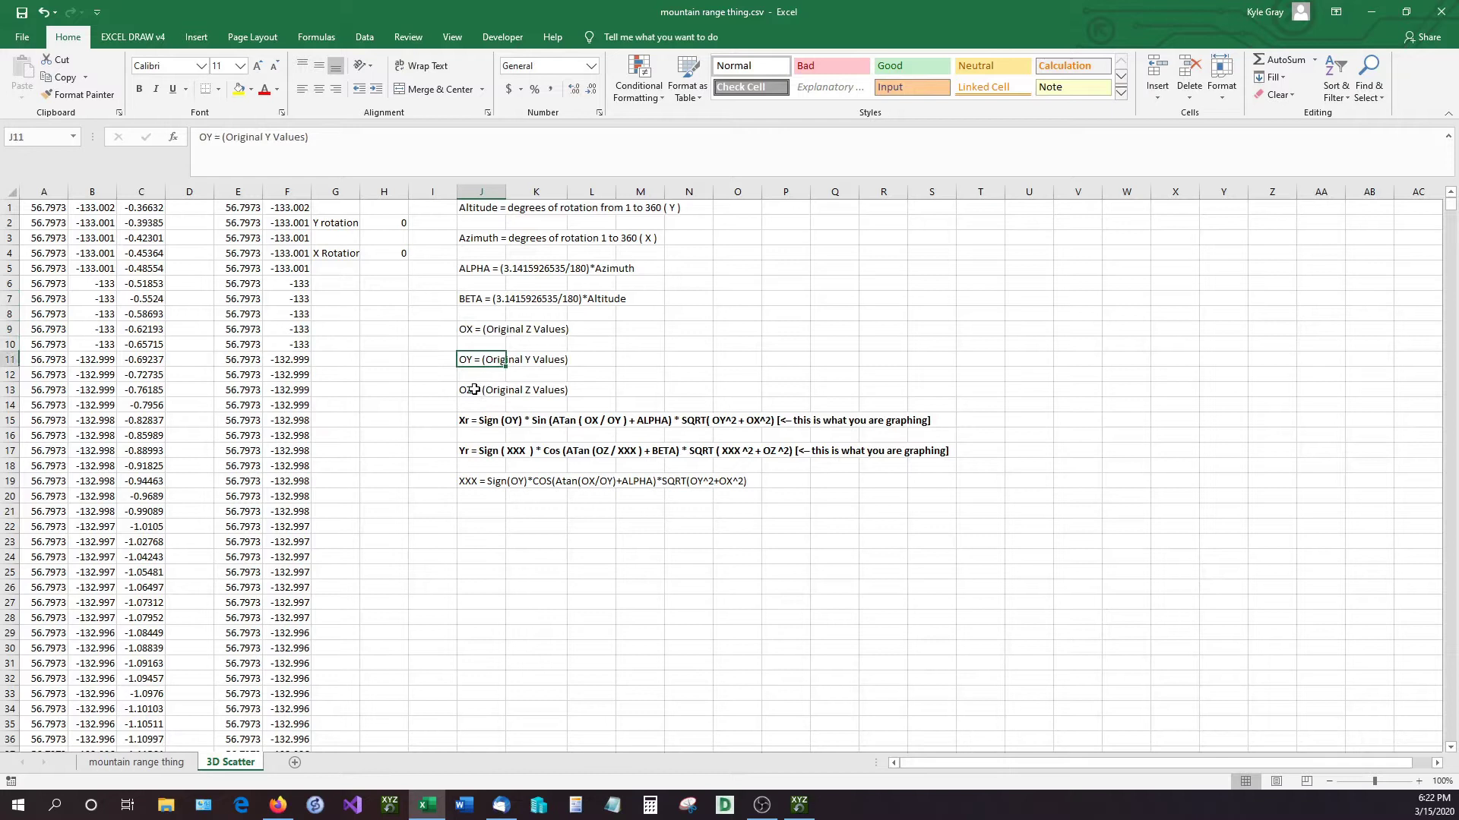
left_click(483, 389)
mouse_move(459, 487)
left_mouse_down()
mouse_move(741, 483)
mouse_move(488, 484)
mouse_move(477, 497)
left_mouse_up()
left_click(473, 418)
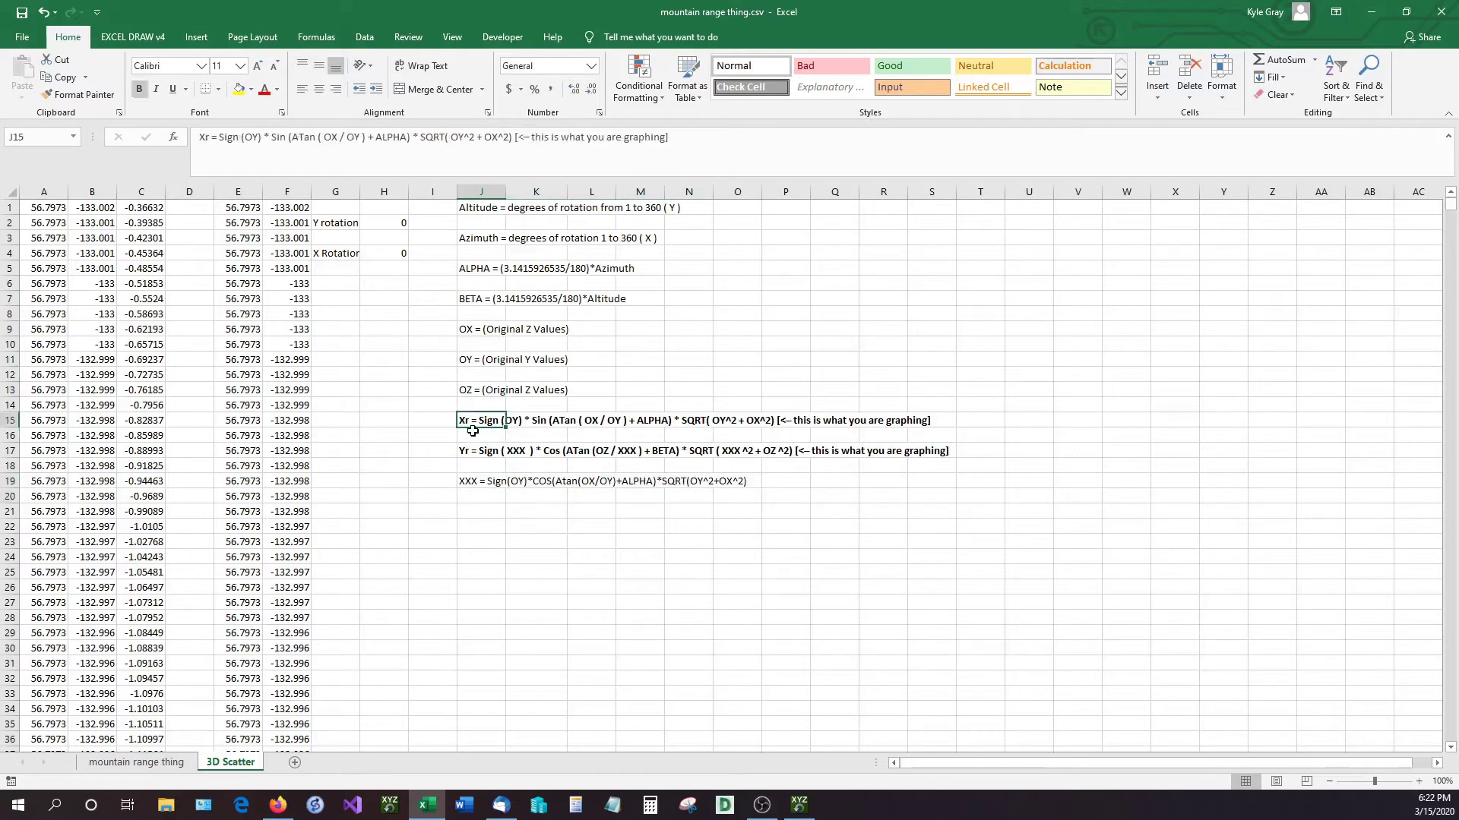
left_click(478, 452)
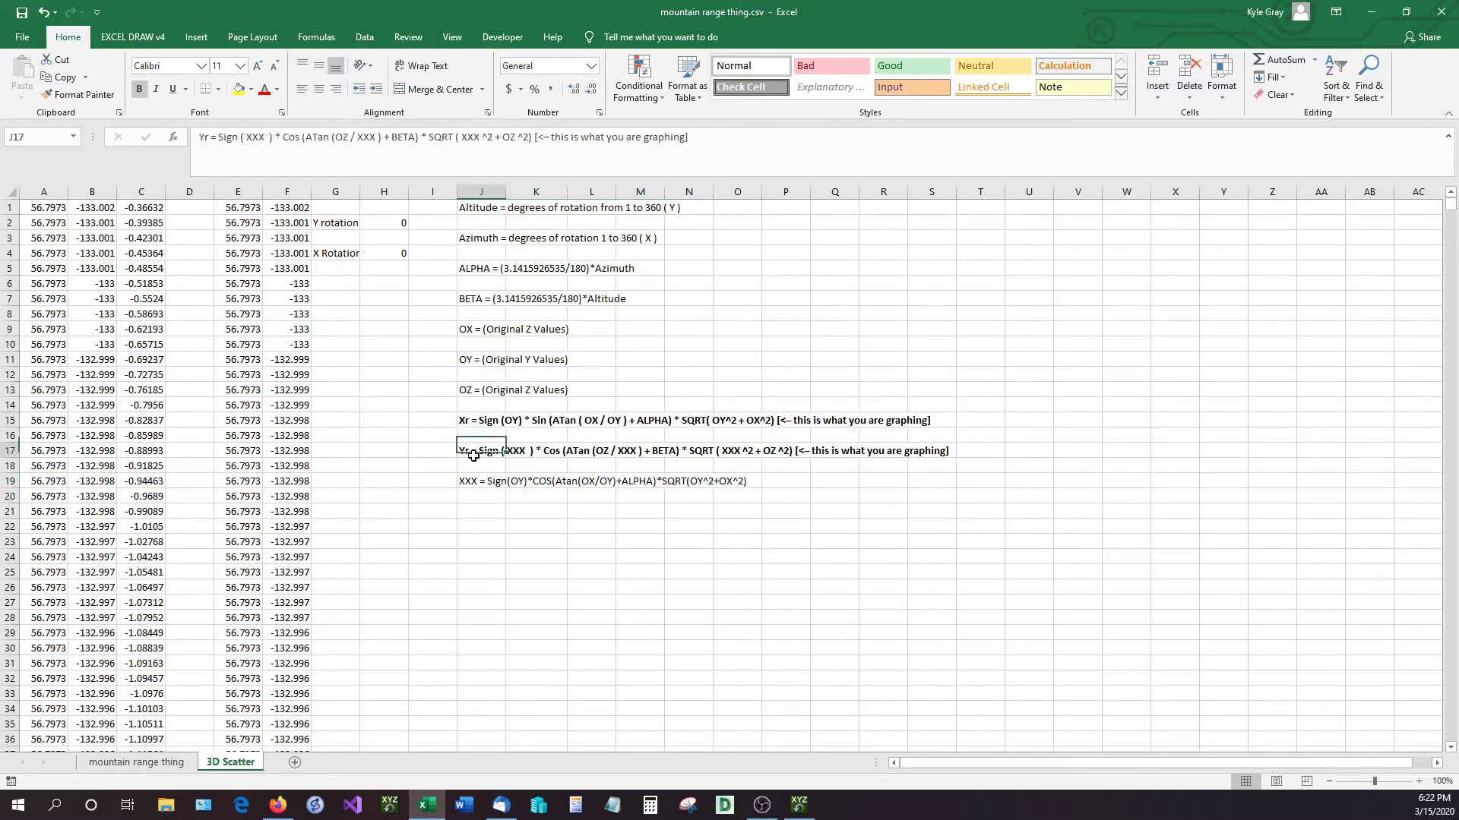
left_click(480, 423)
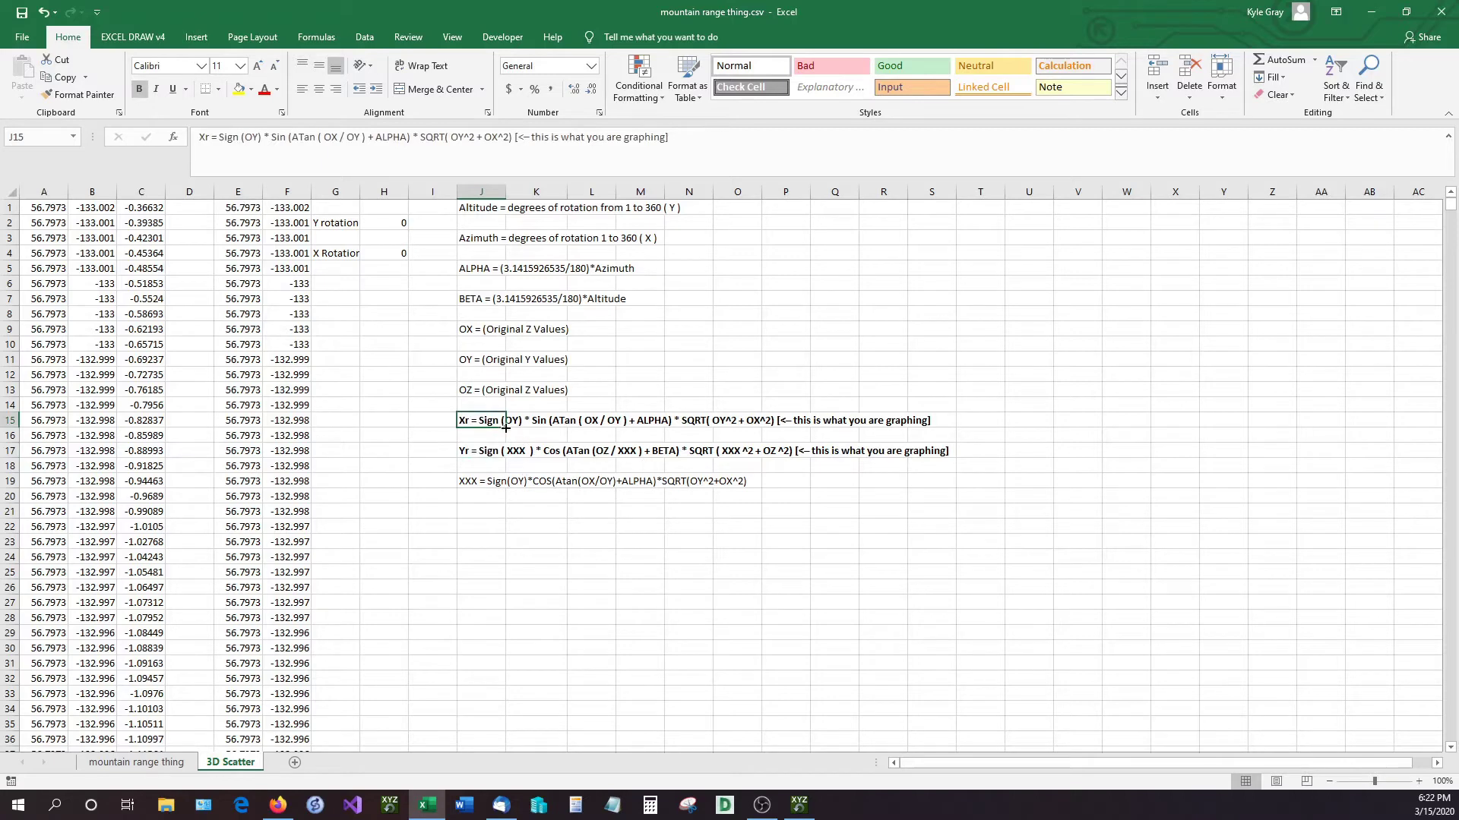
left_click(241, 205)
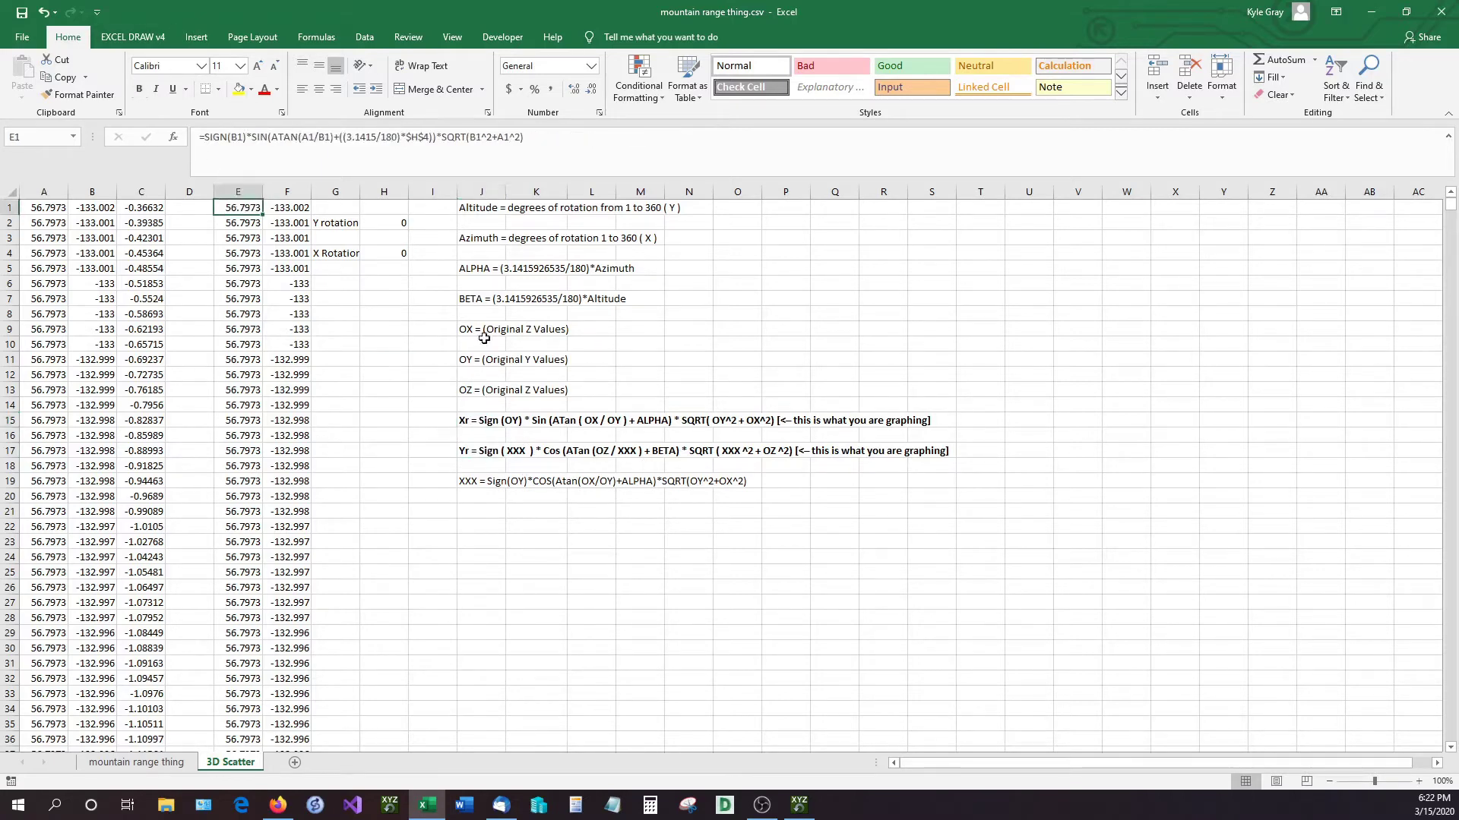
mouse_move(484, 391)
left_mouse_down()
mouse_move(492, 191)
mouse_move(480, 420)
left_mouse_up()
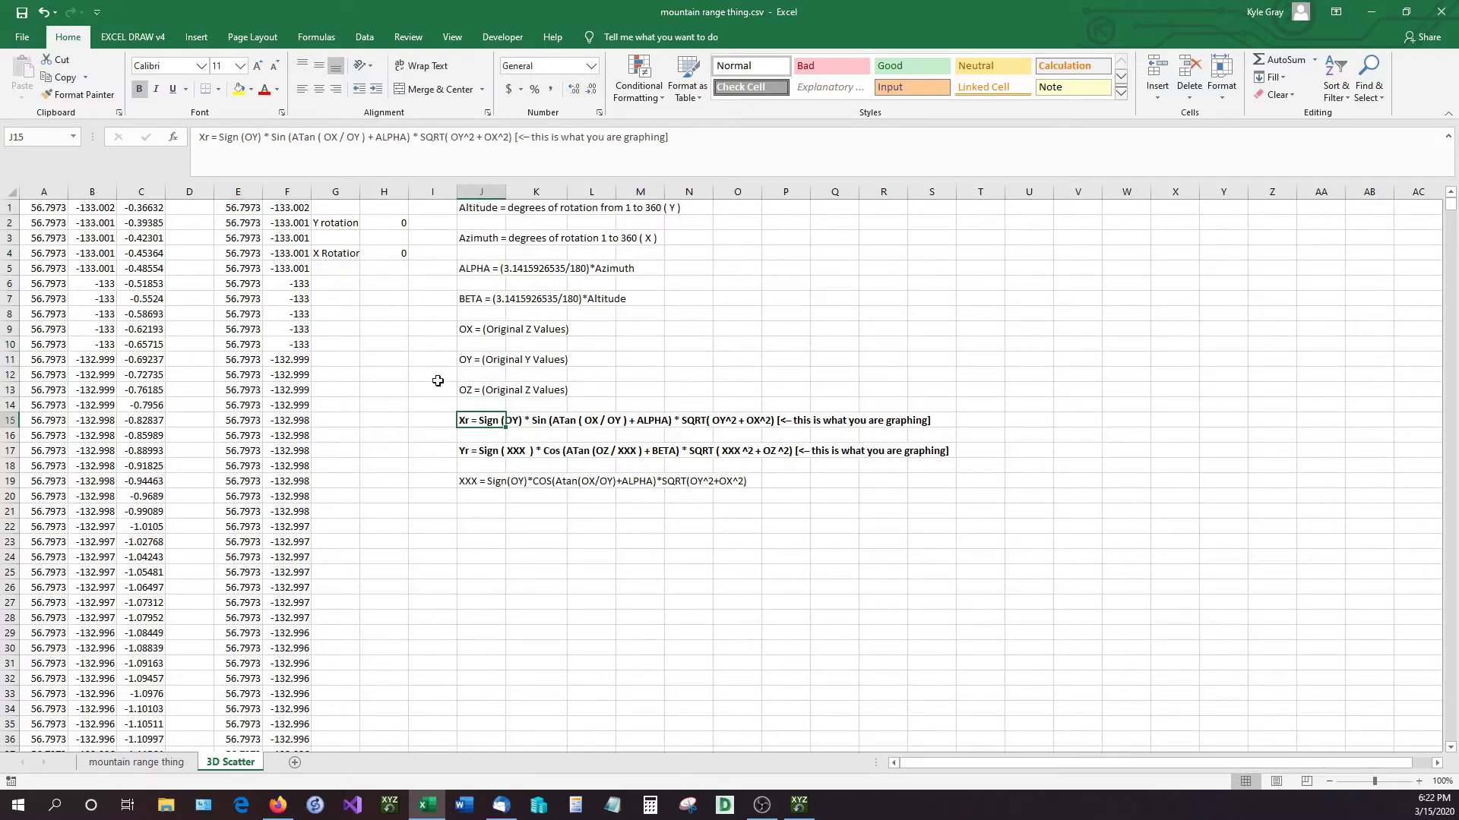
left_click(243, 209)
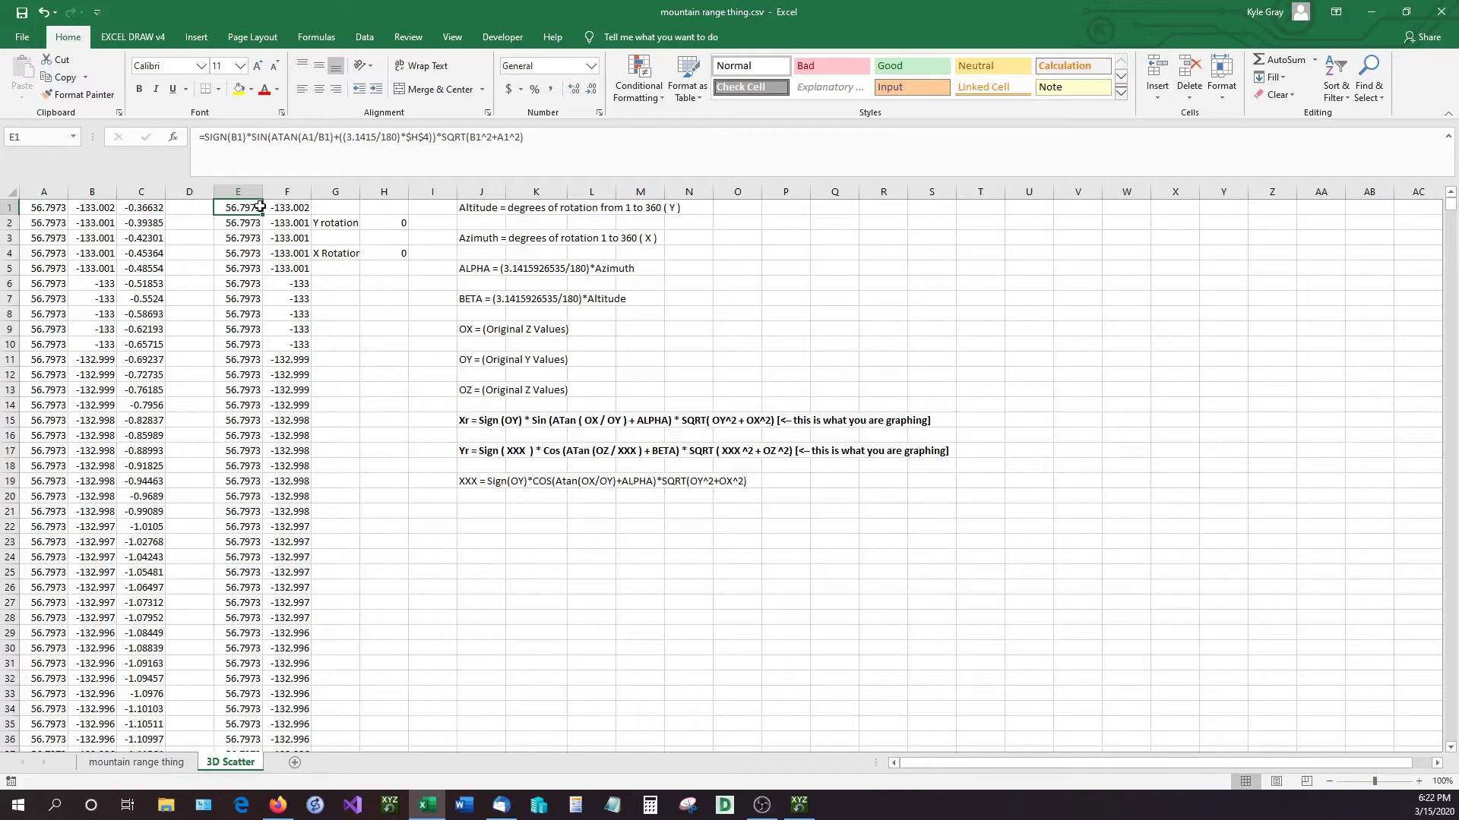
Insert a scatter chart of columns E and F, placed beside the notes and enlarged.
left_click_drag(250, 192, 290, 199)
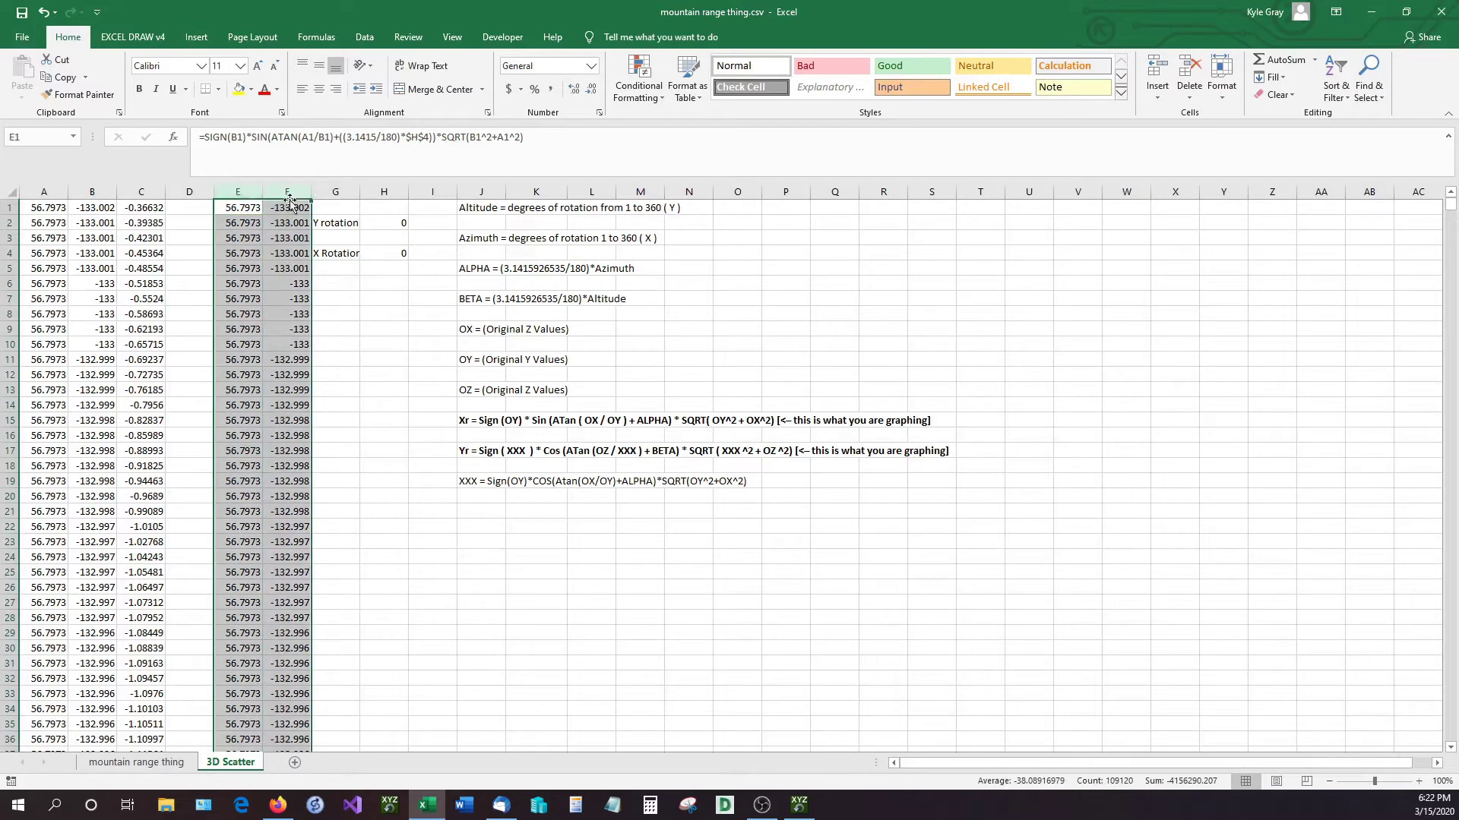
left_click(196, 37)
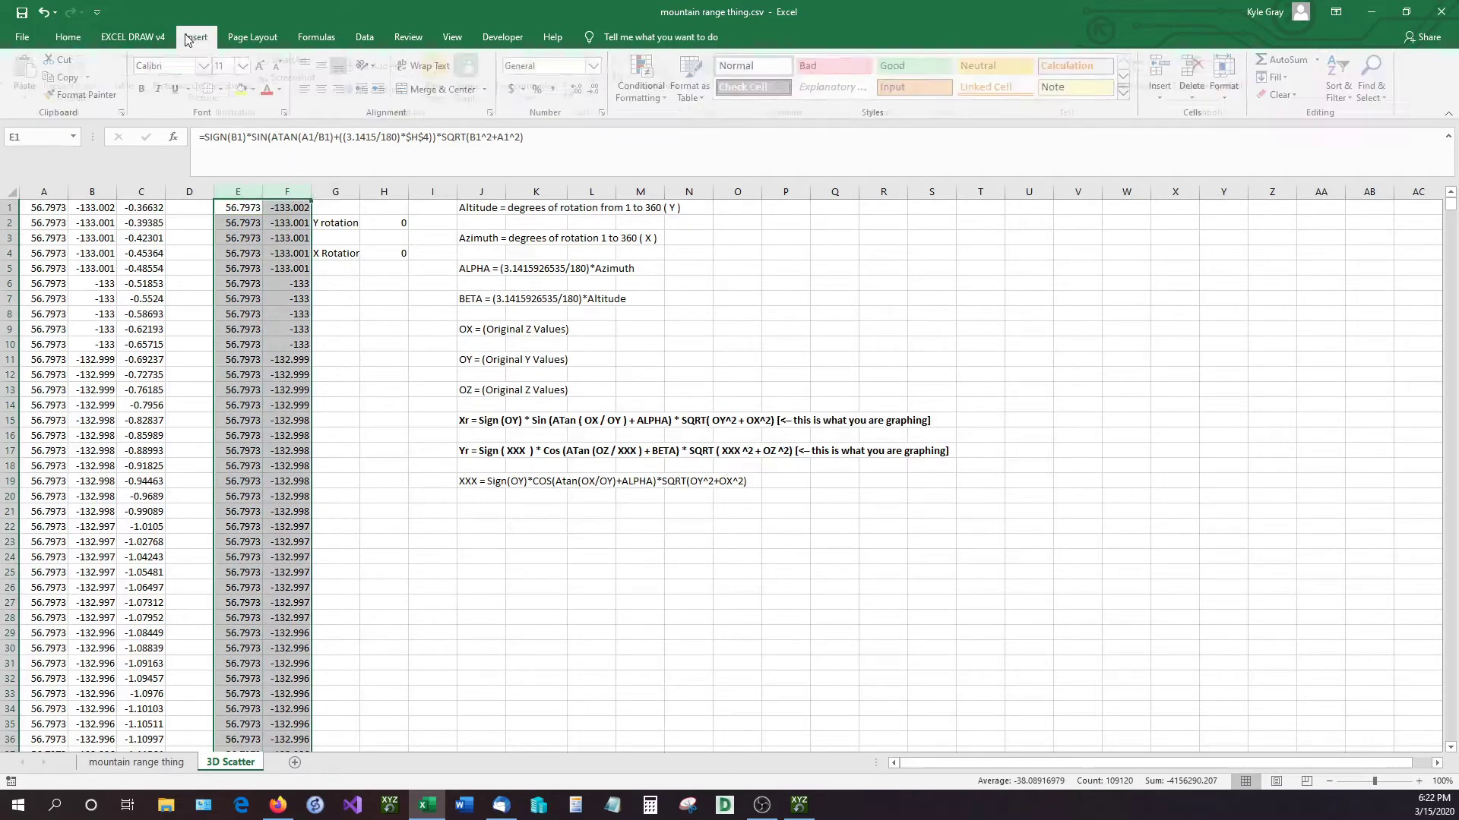
left_click(604, 95)
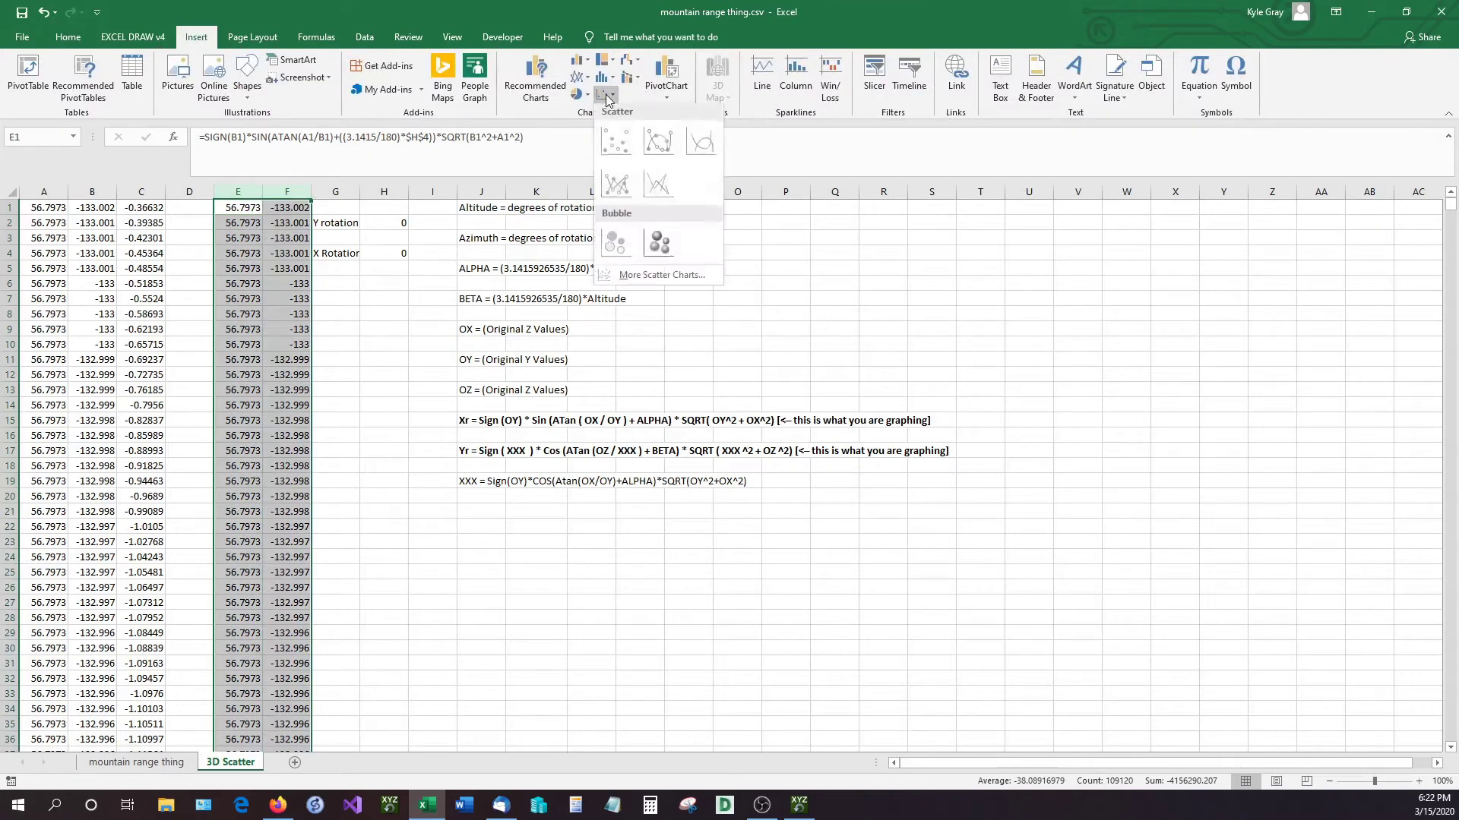
left_click(628, 150)
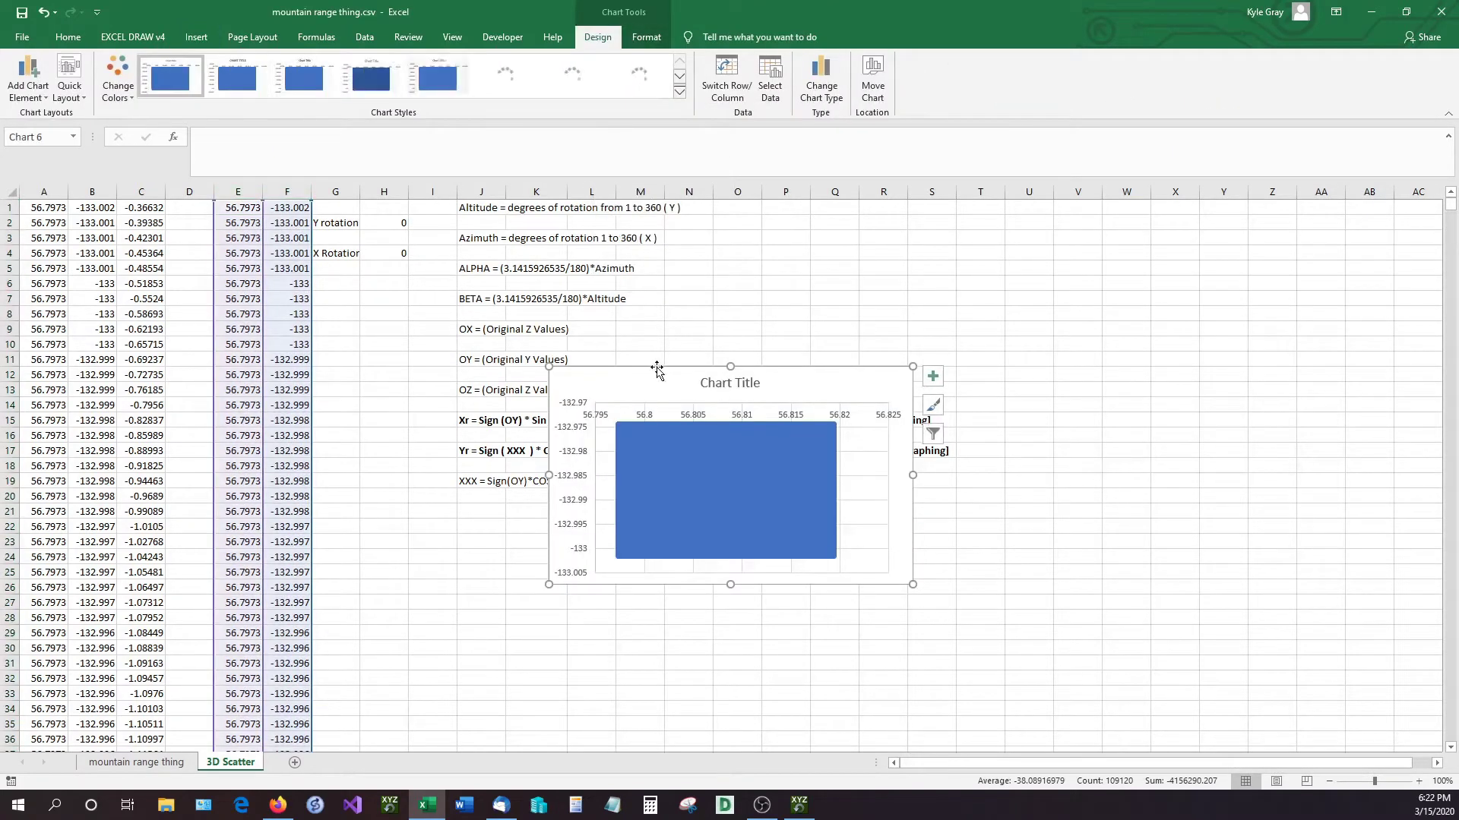
left_click_drag(642, 360, 565, 262)
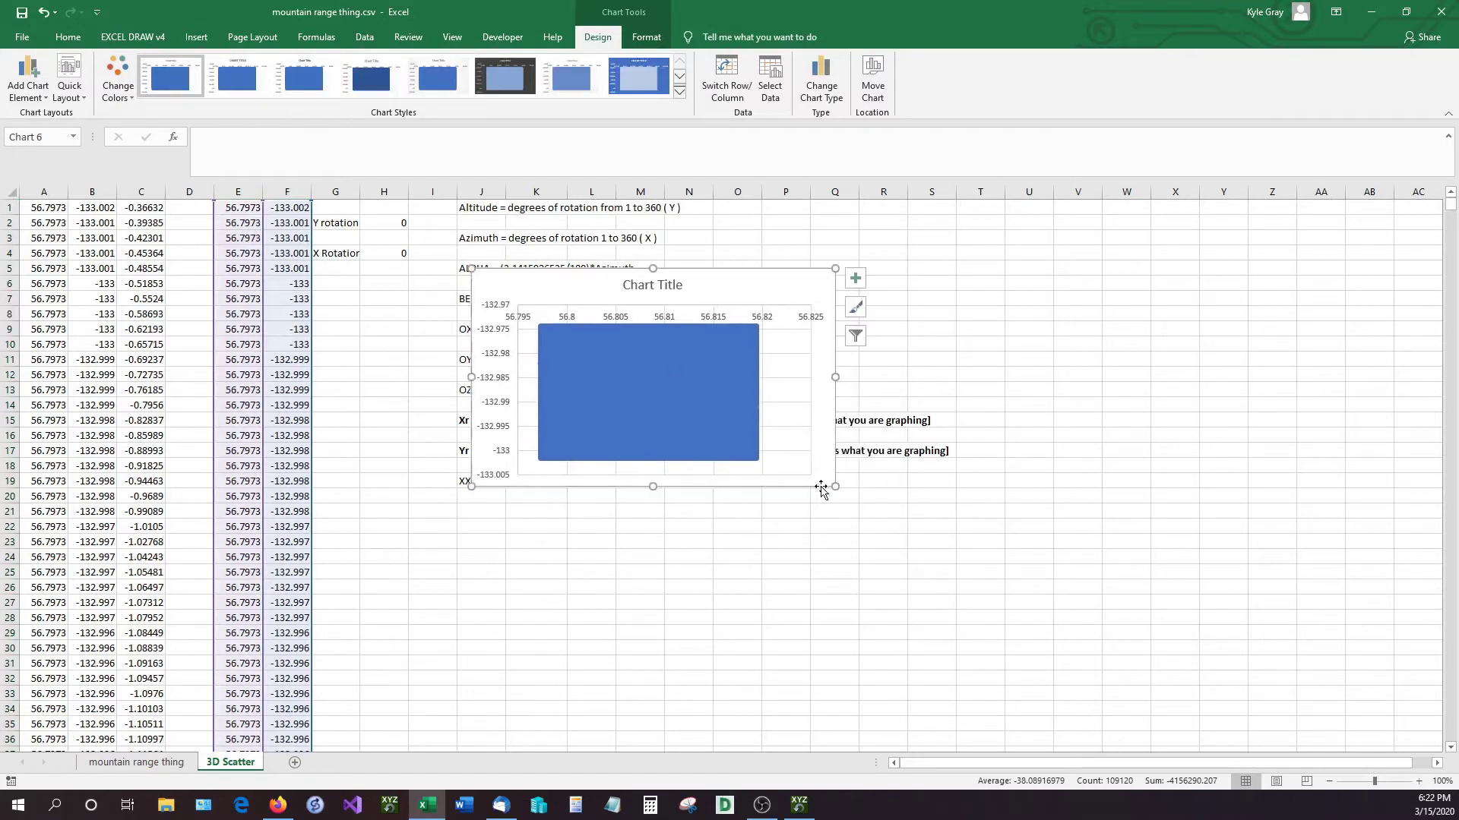
left_click_drag(835, 487, 1120, 711)
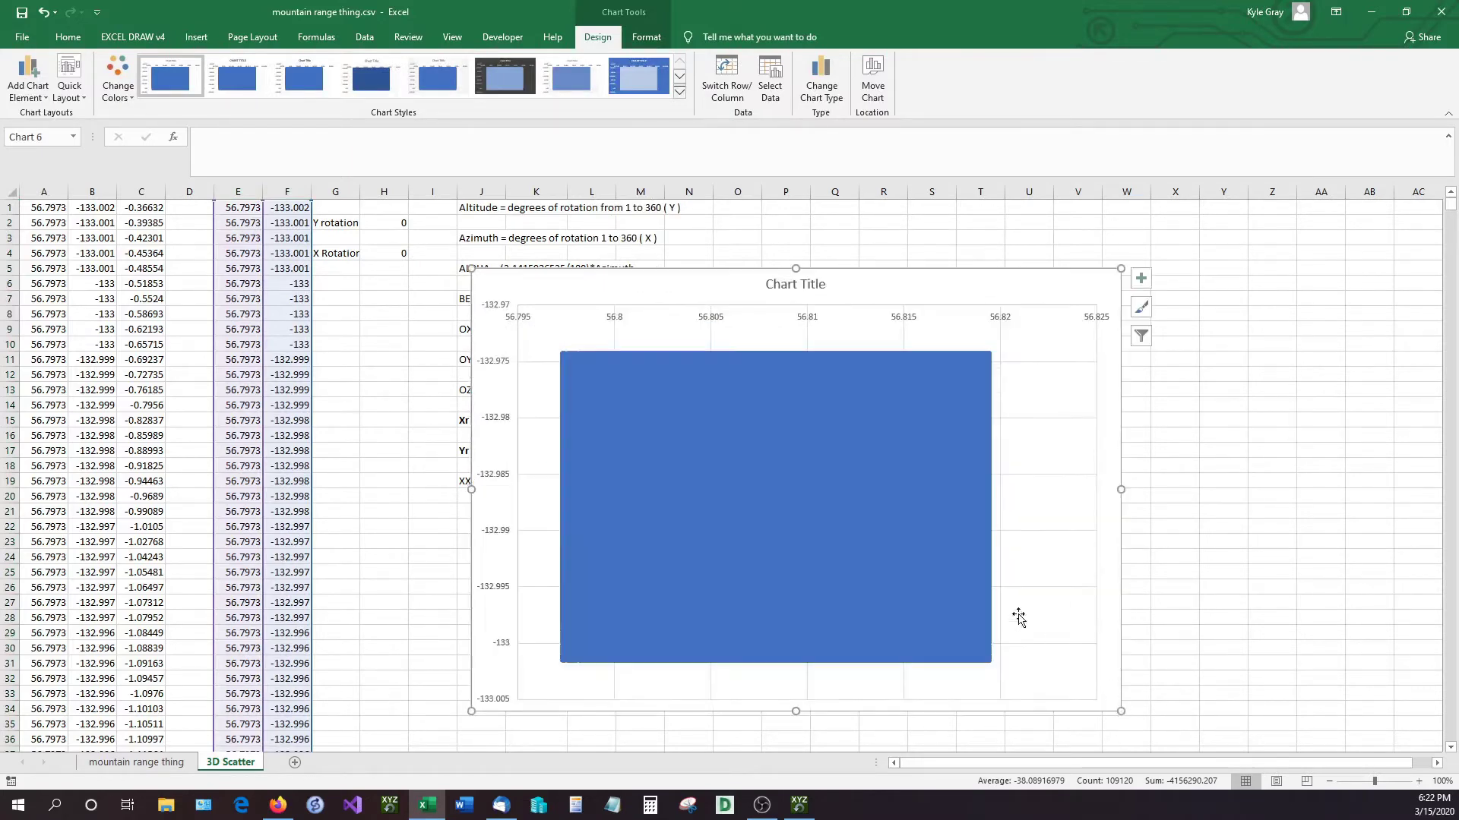
Enter 180 as both the Y rotation in H2 and the X rotation in H4.
left_click(401, 225)
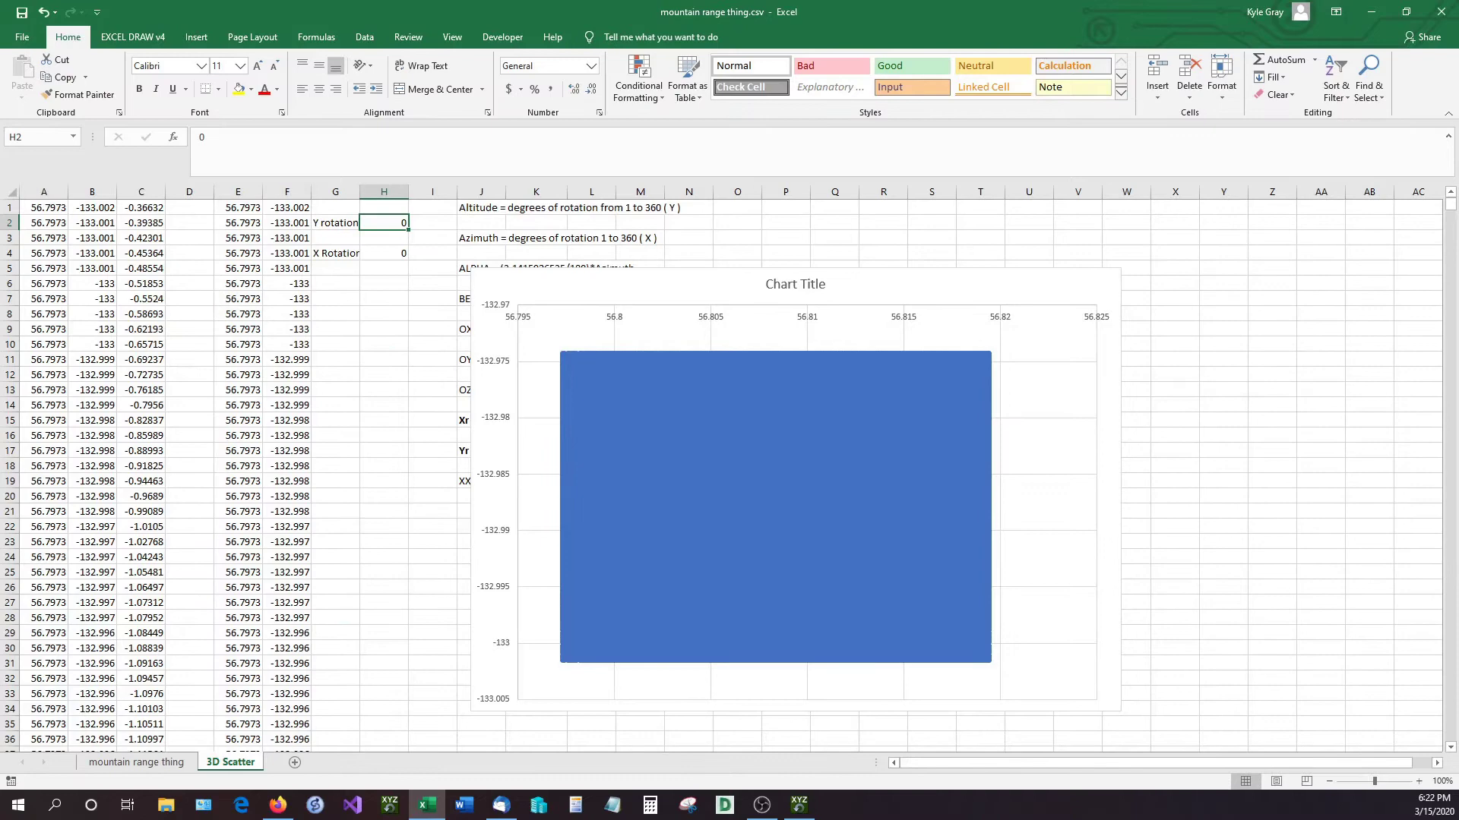
type("18")
key("Return")
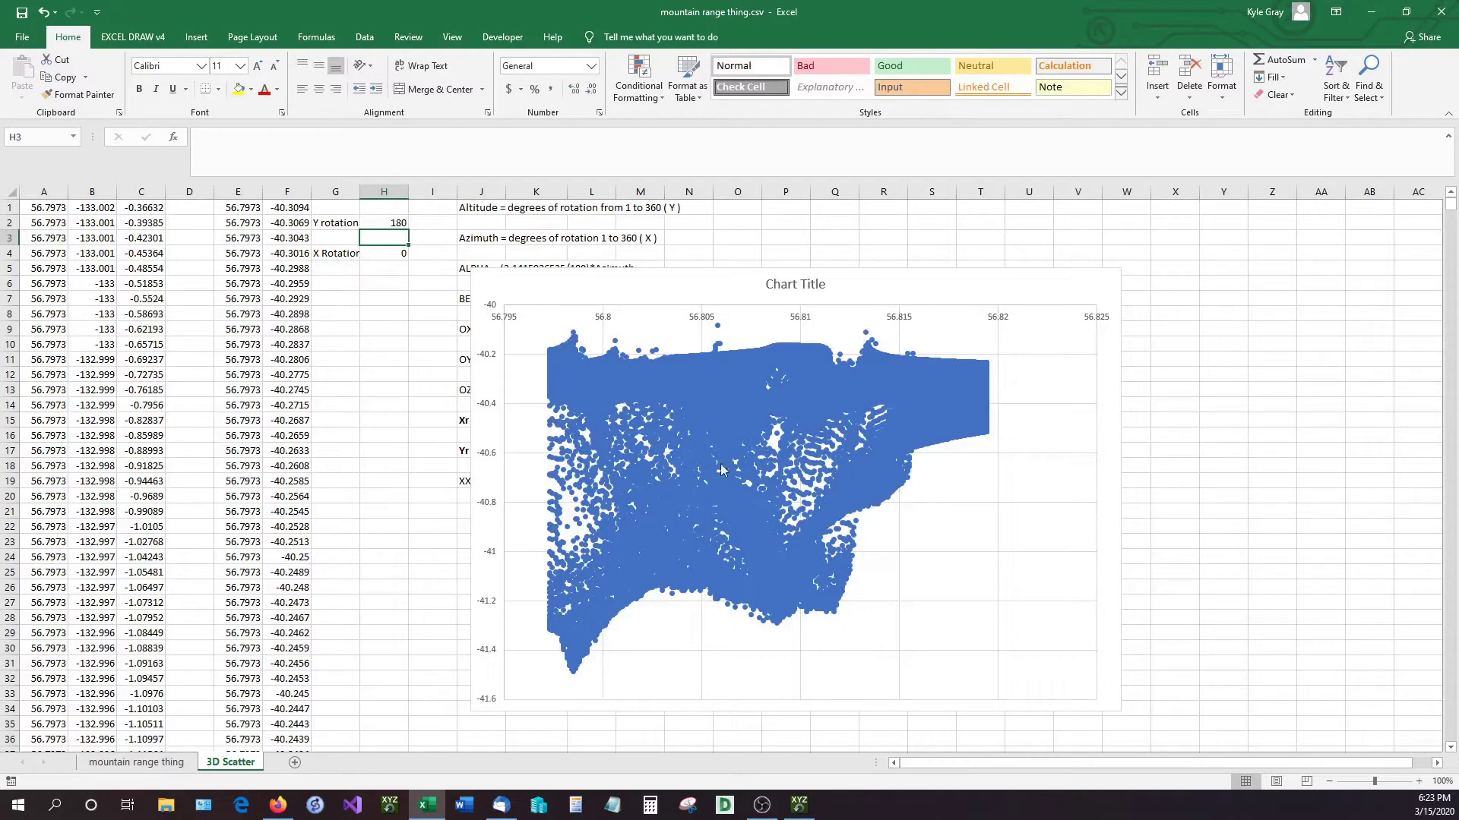
left_click(400, 257)
type("180")
key("Return")
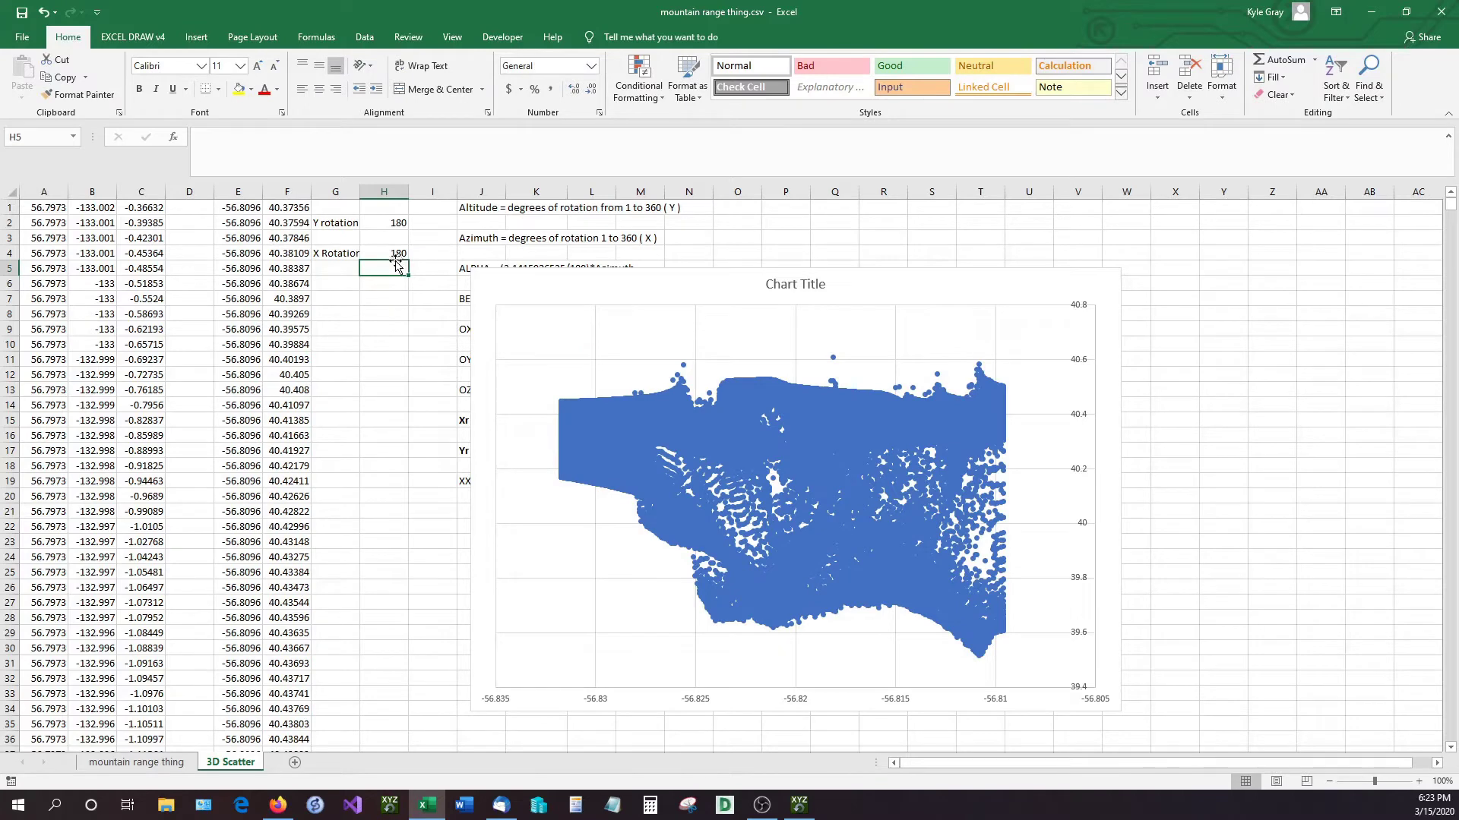
Change the Y rotation to 0, then 90, and the X rotation to 270.
key("Up")
key("Up")
key("Up")
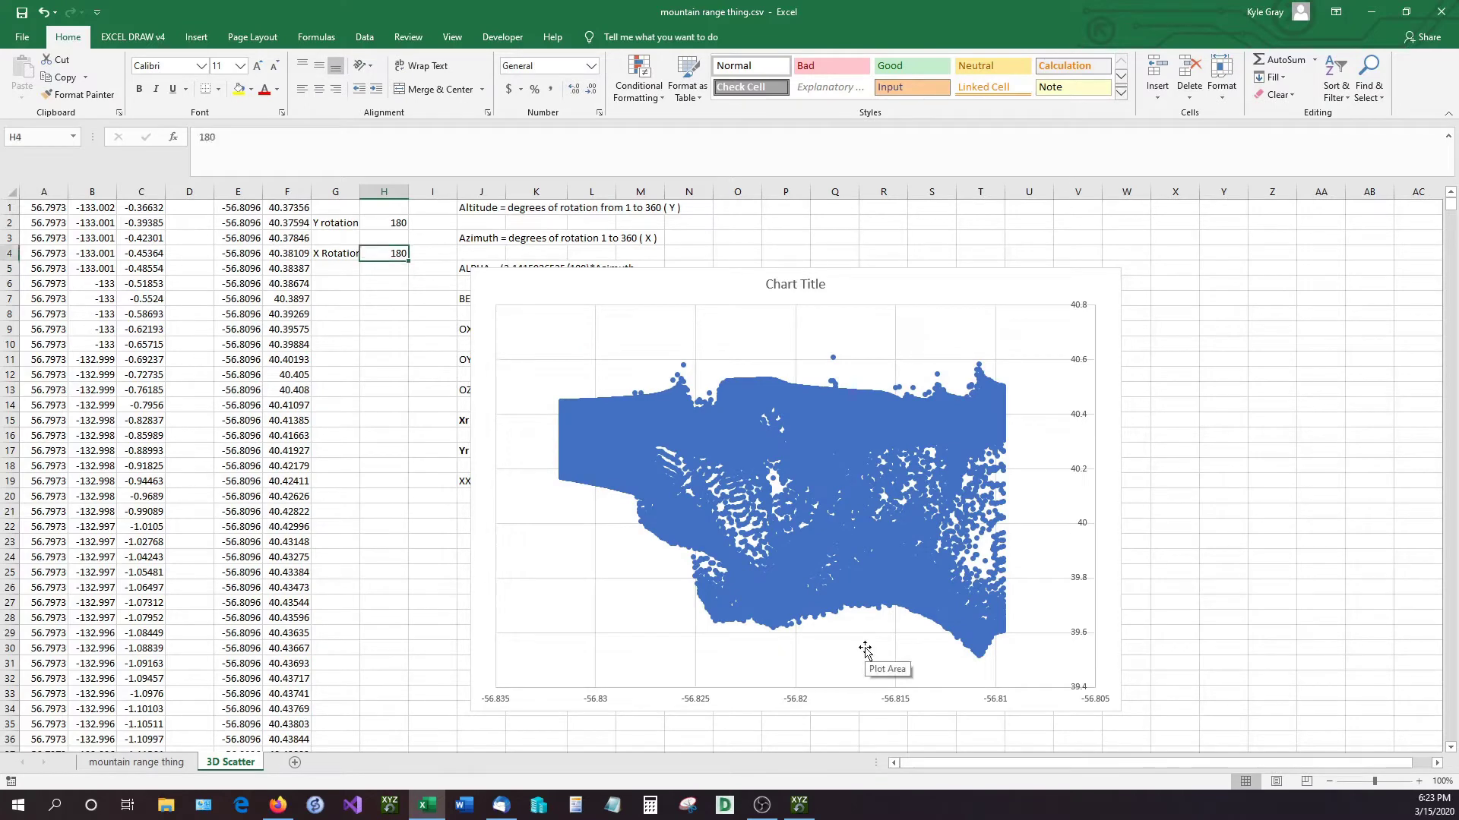
type("0")
key("Return")
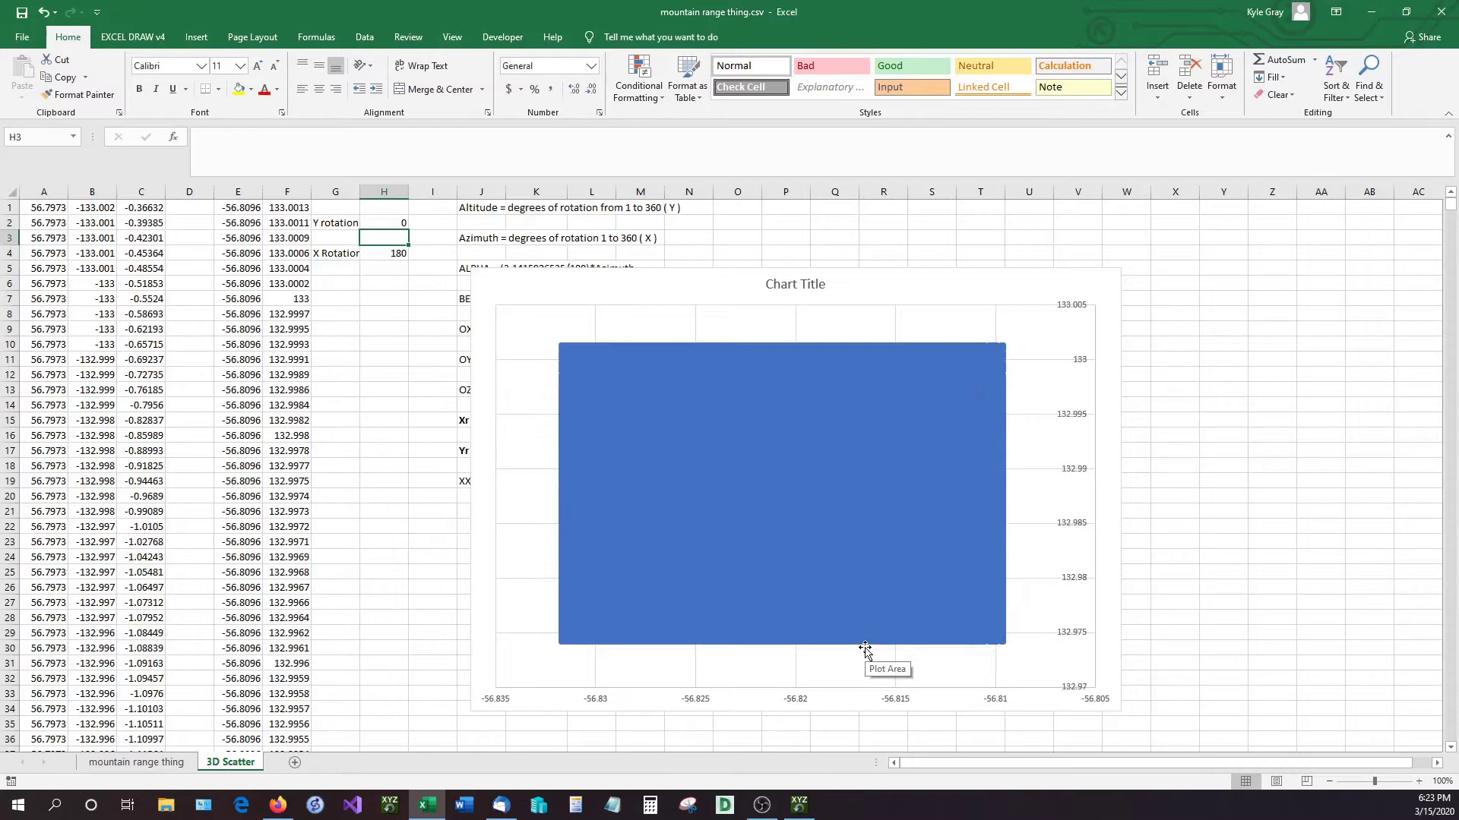
key("Up")
type("90")
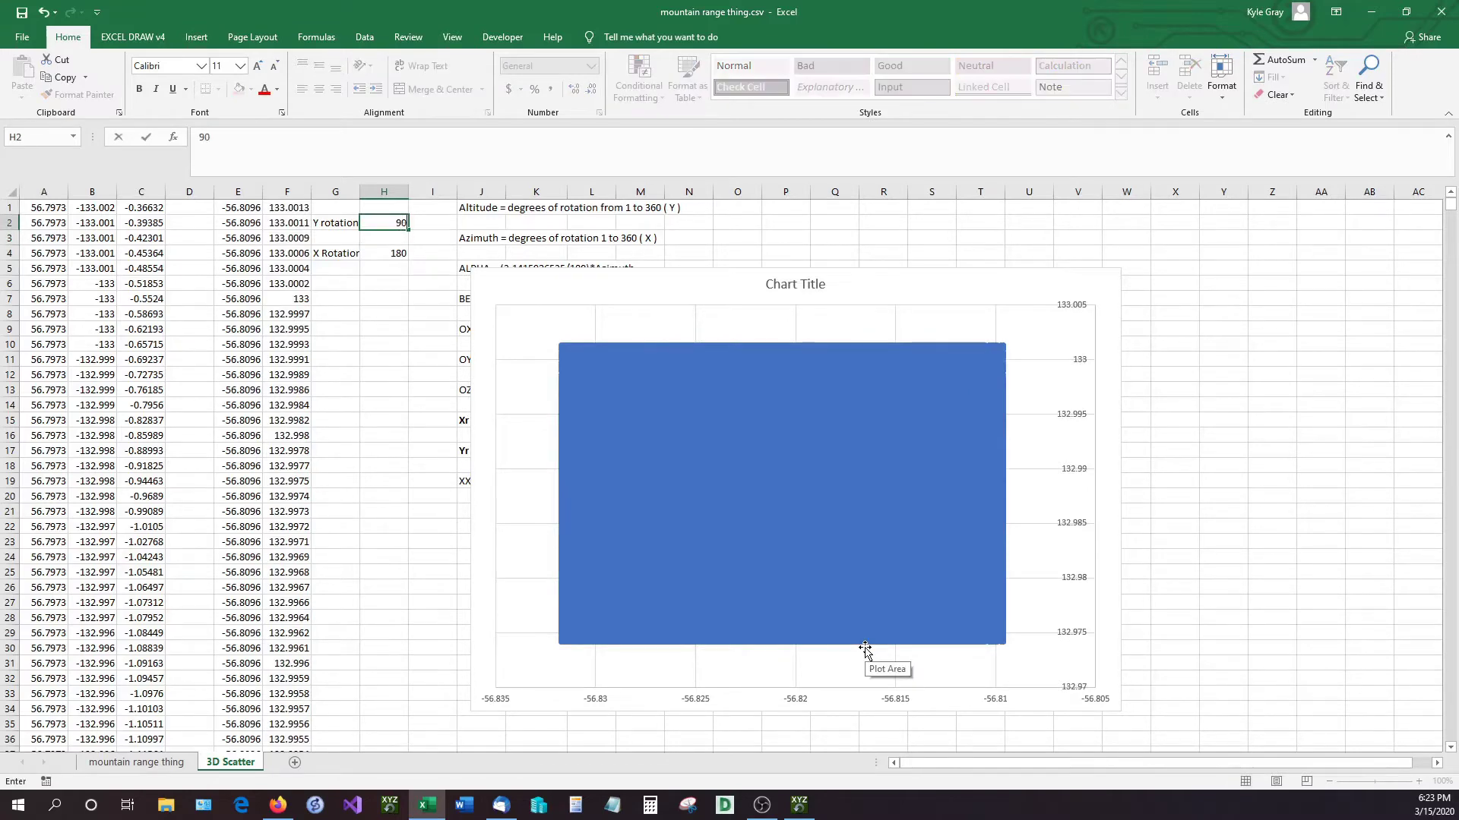
key("Return")
key("Down")
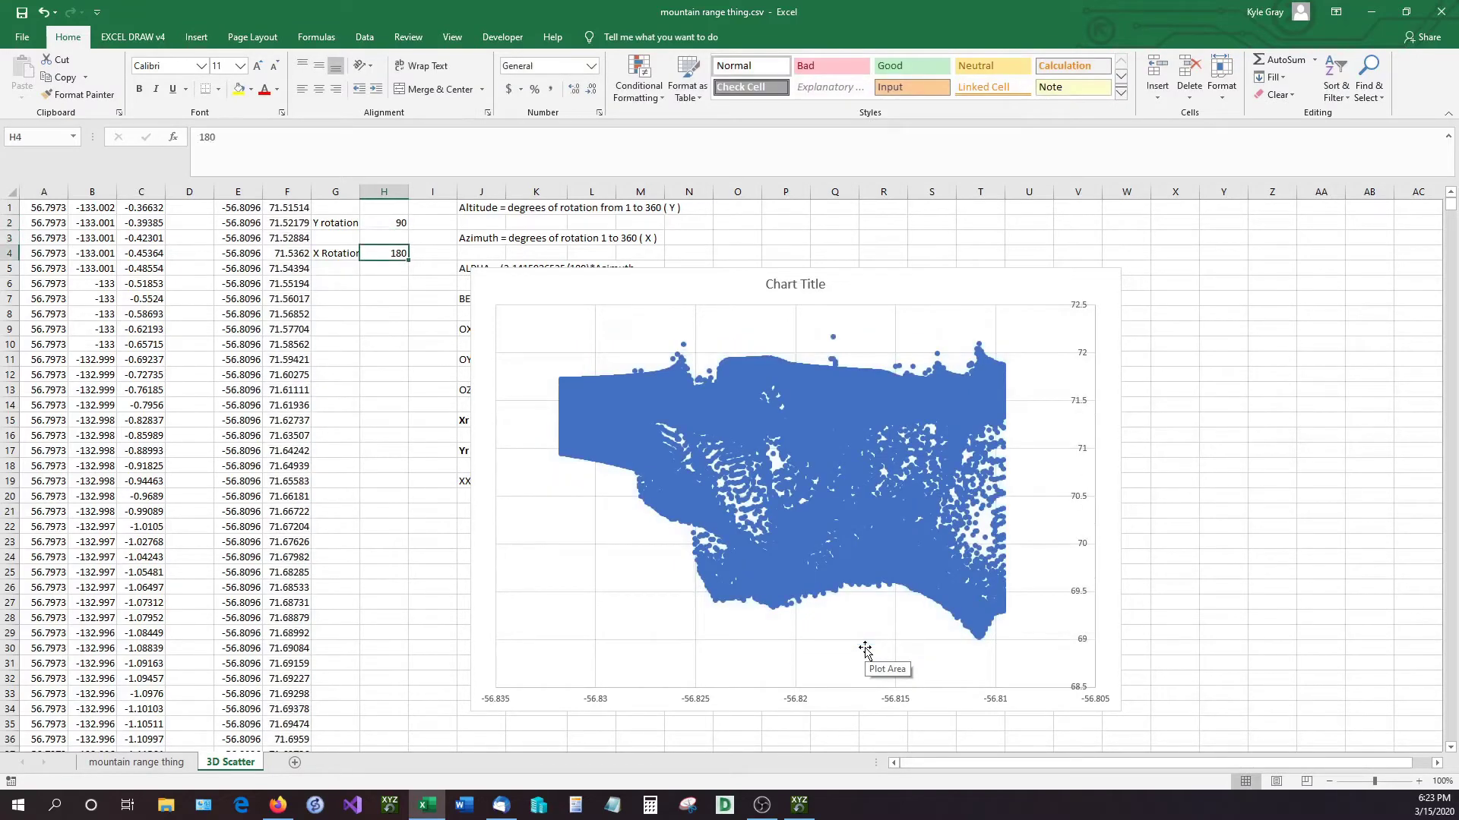
type("270")
key("Return")
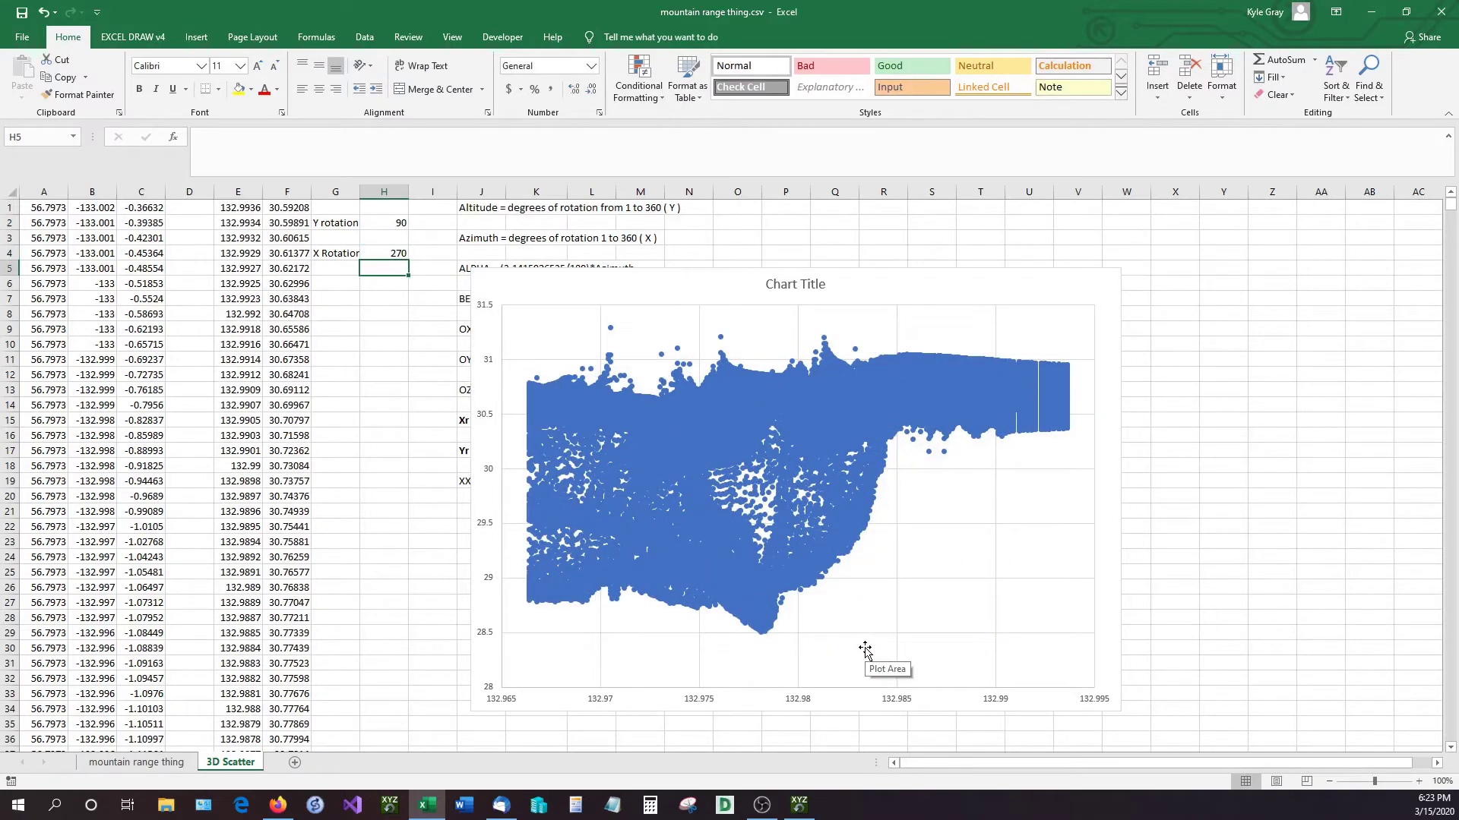
Move the profile chart right and up toward the top rows and enlarge it further.
left_click_drag(952, 275, 998, 264)
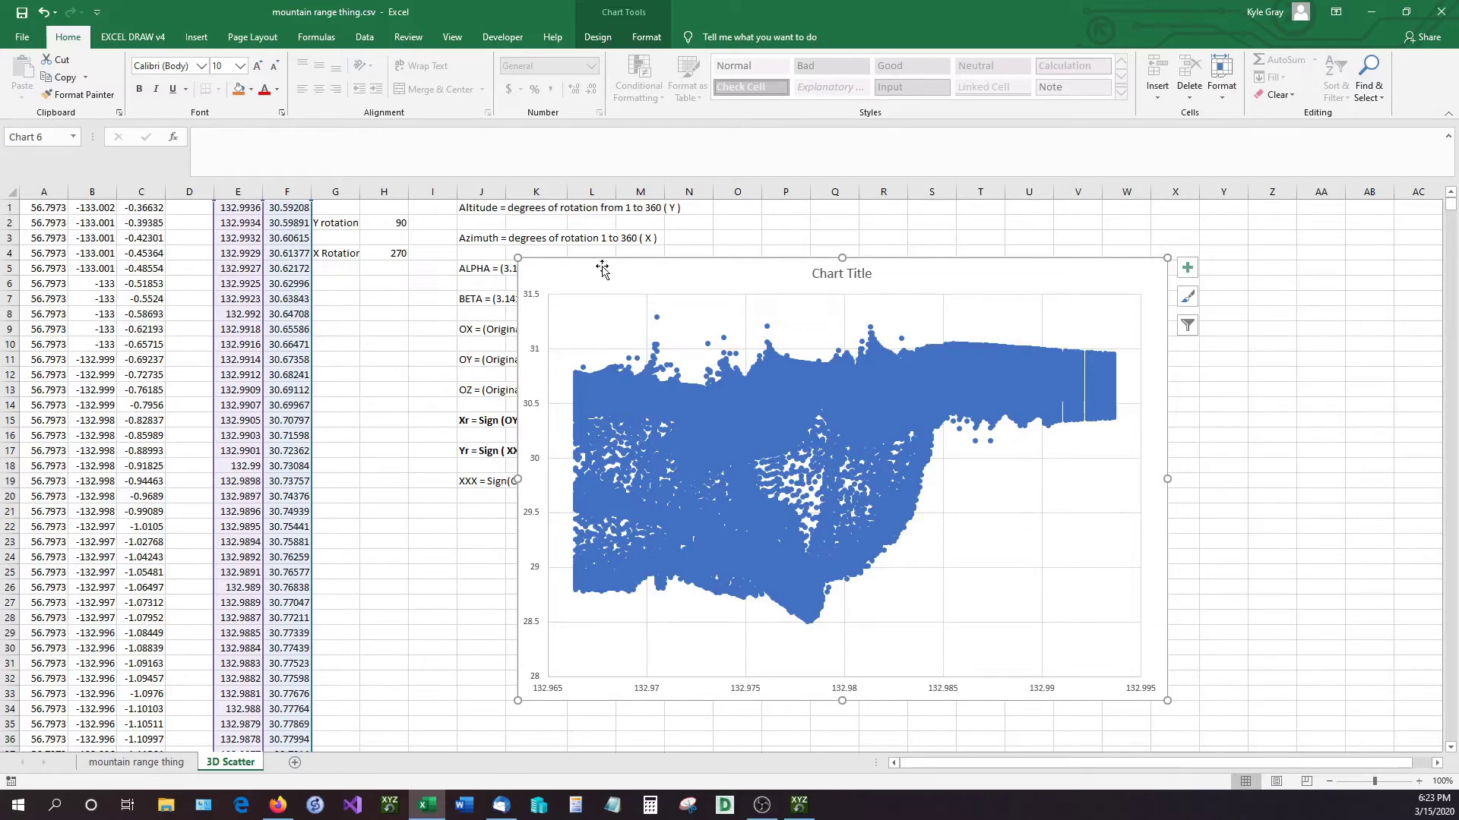
left_click_drag(603, 267, 684, 277)
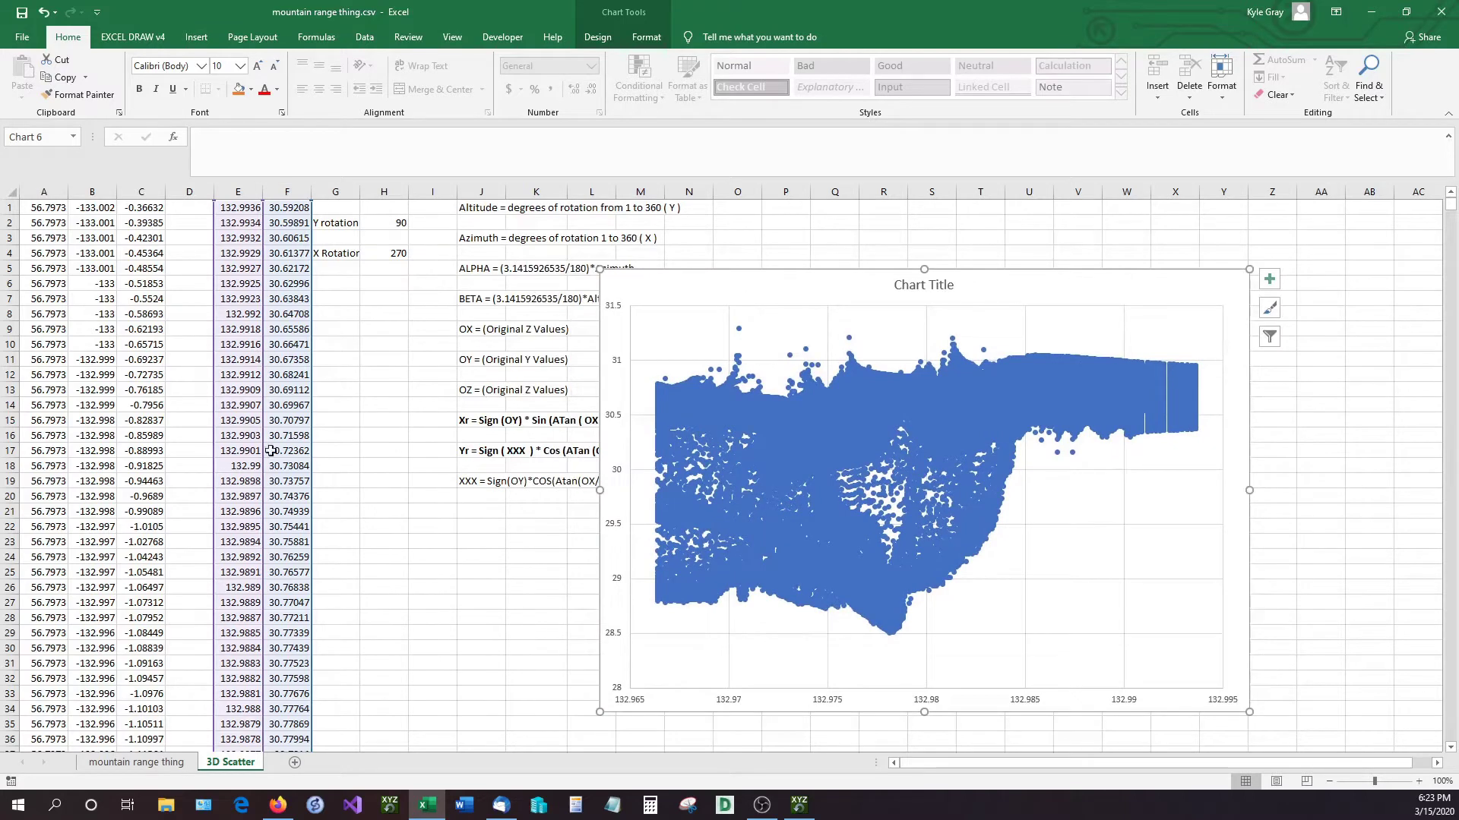
left_click(343, 373)
left_click_drag(249, 336, 293, 404)
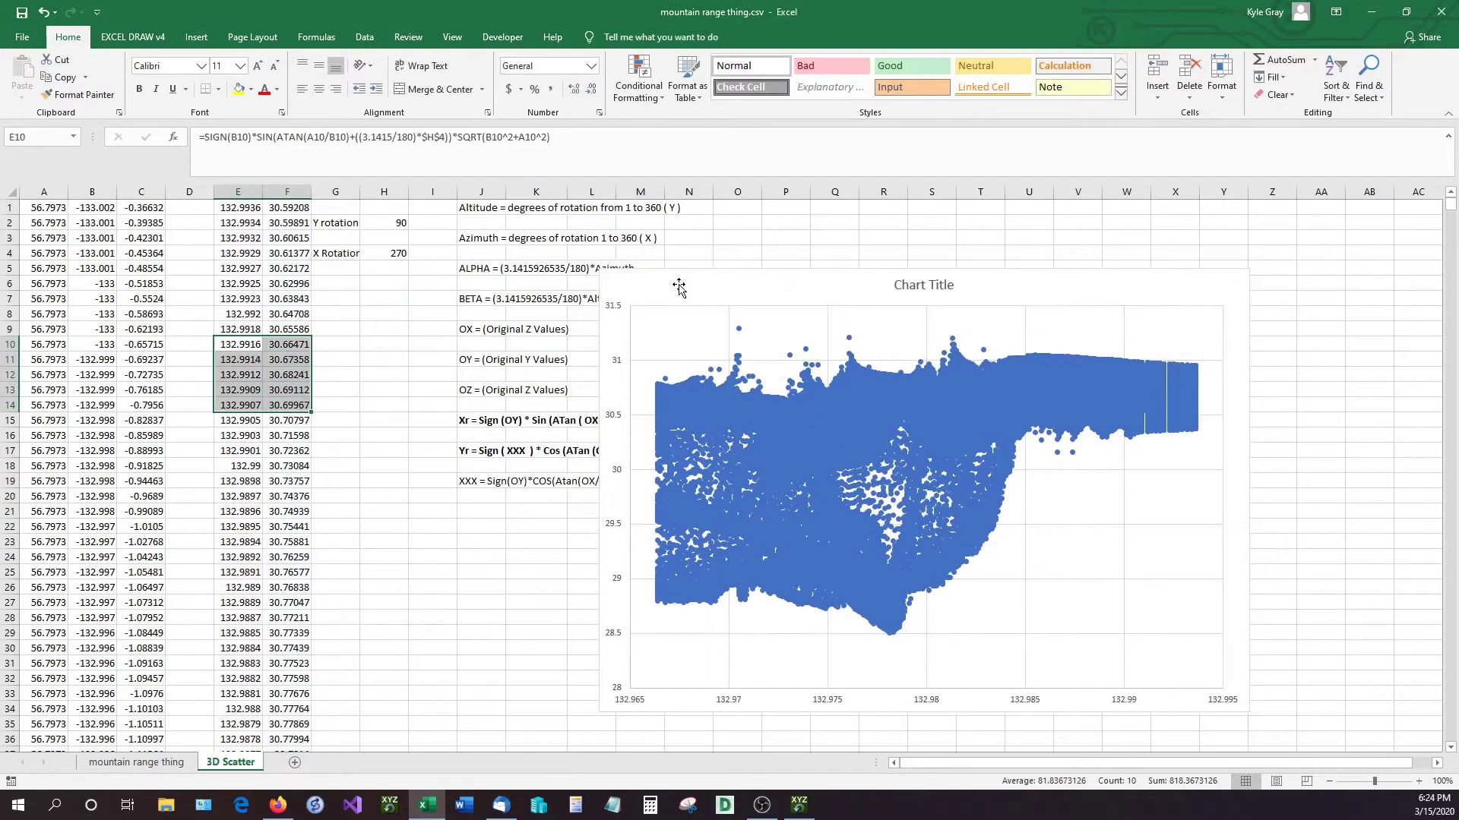
left_click_drag(678, 287, 676, 227)
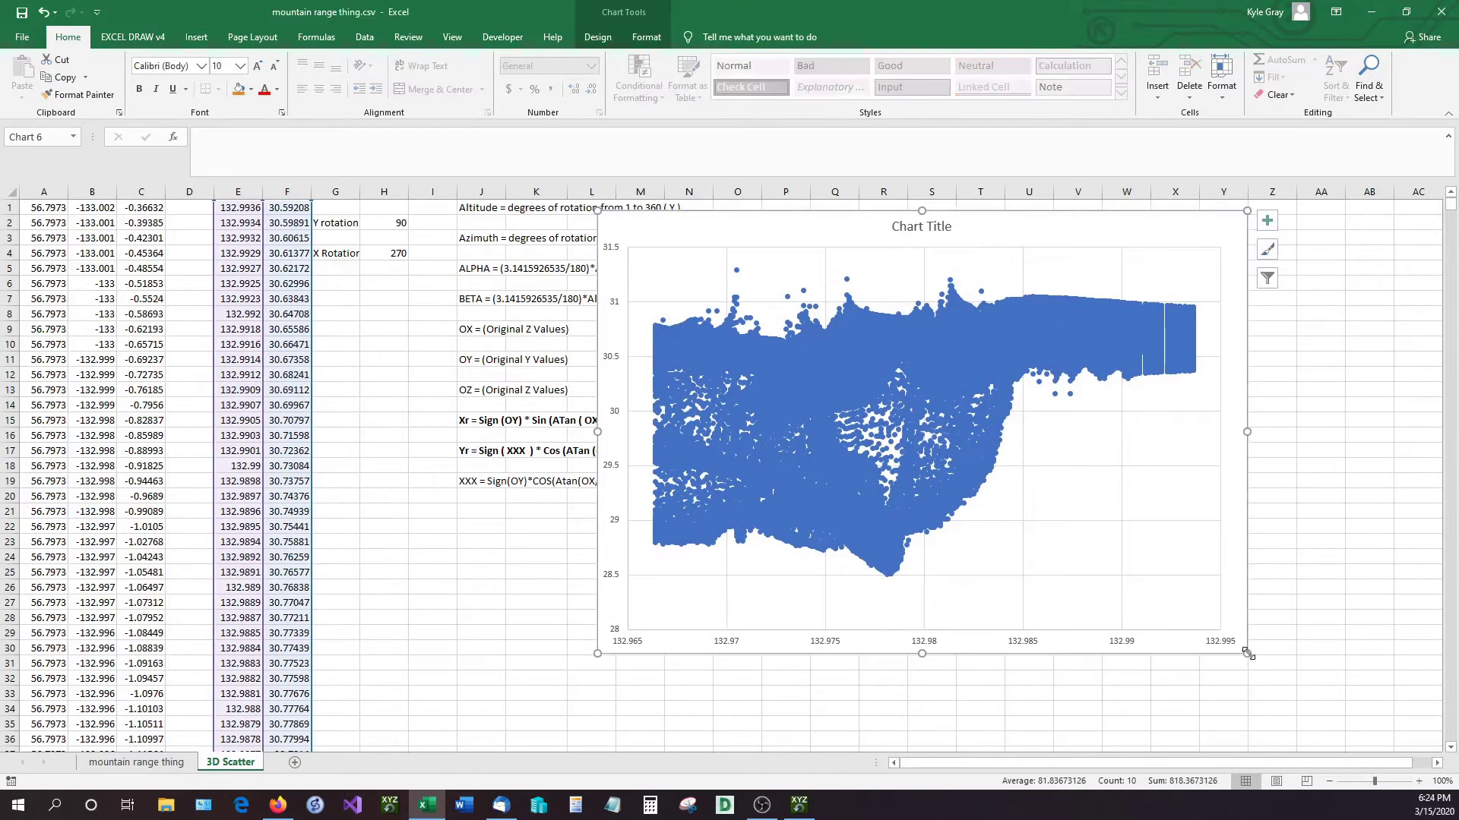
left_click_drag(1247, 653, 1296, 720)
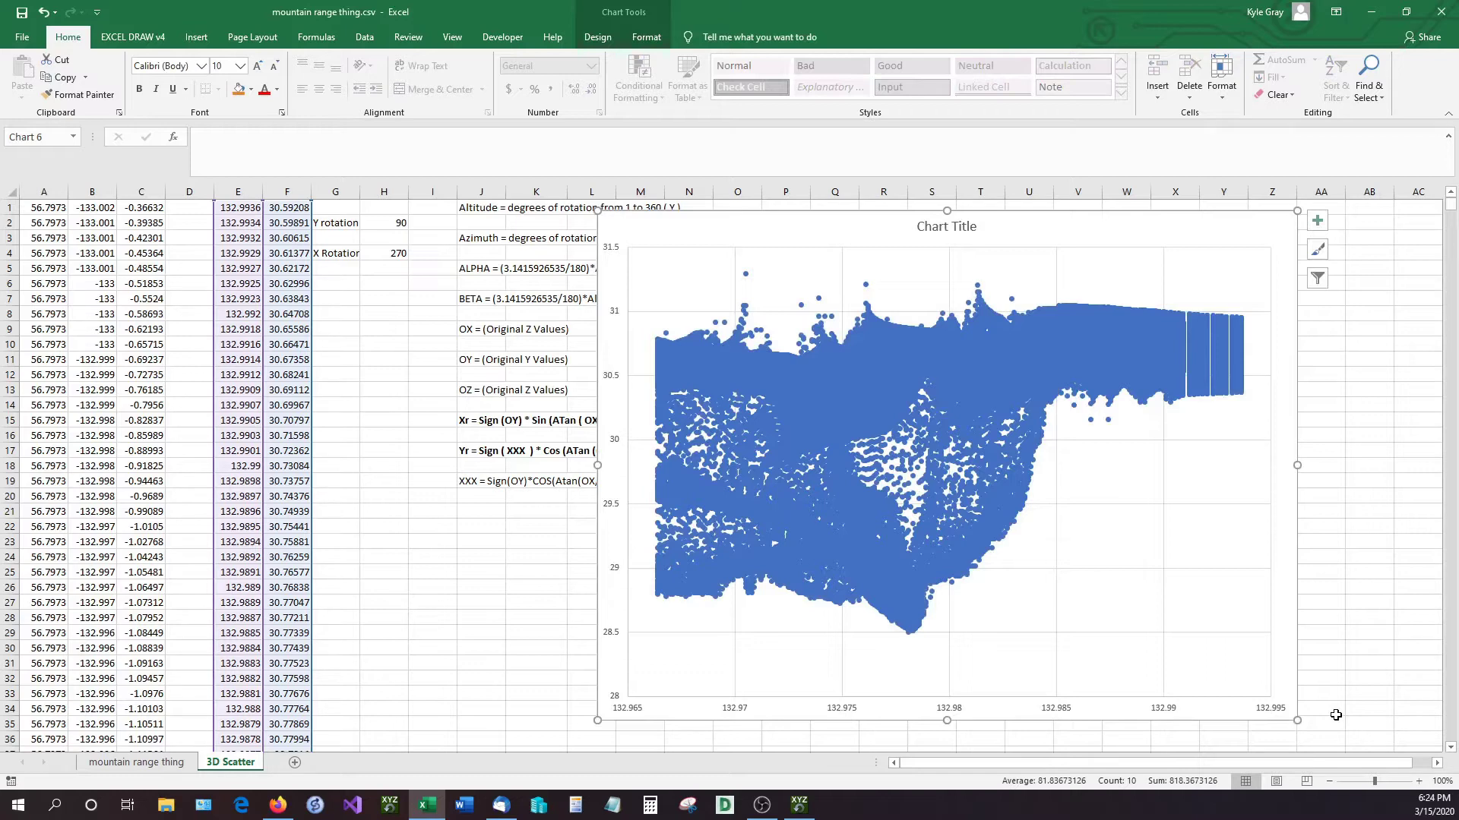
left_click(113, 455)
Open XYZ Mesh from the taskbar and reposition its window.
left_click(798, 803)
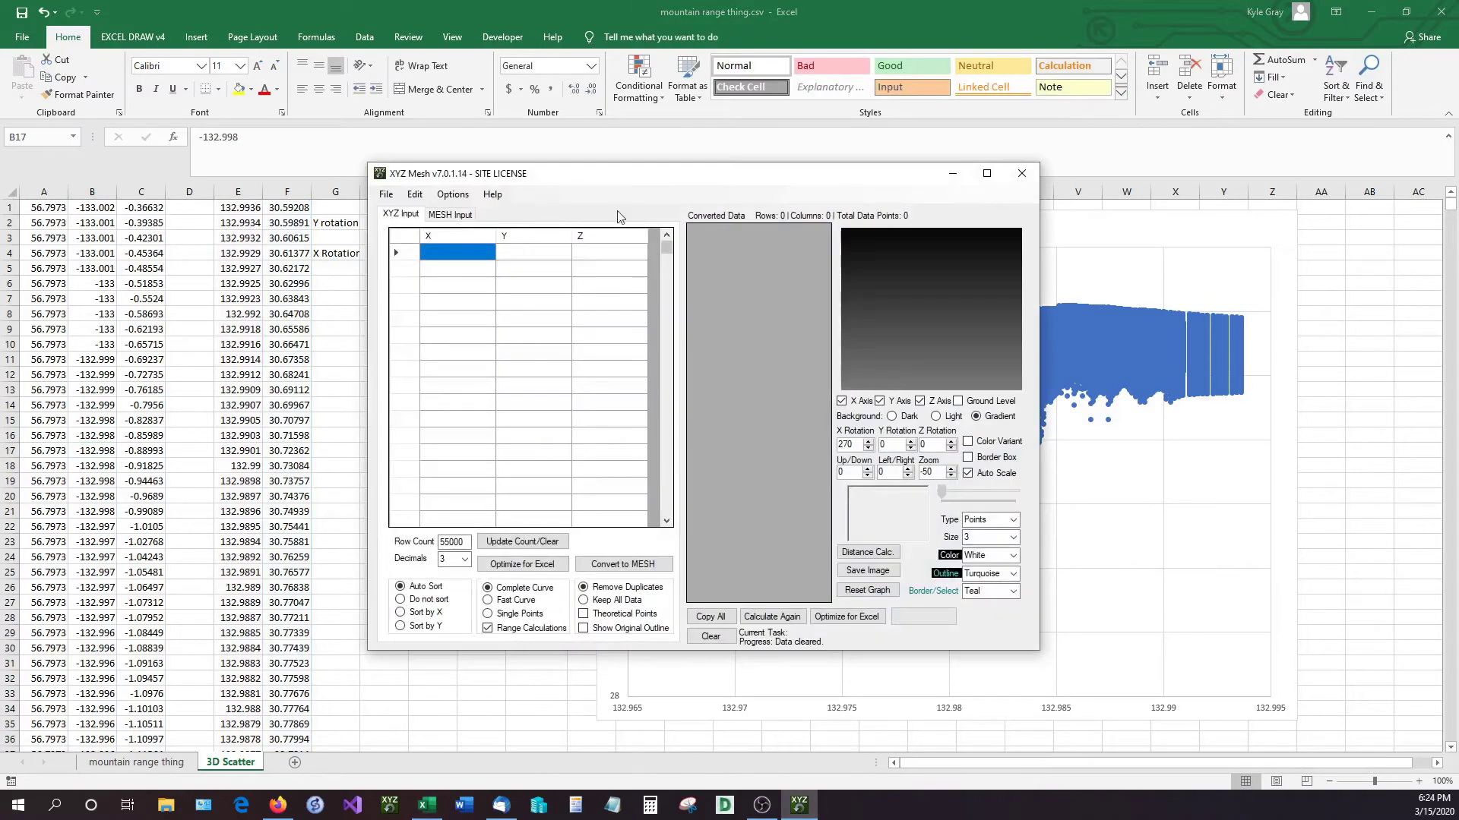
left_click_drag(576, 176, 562, 225)
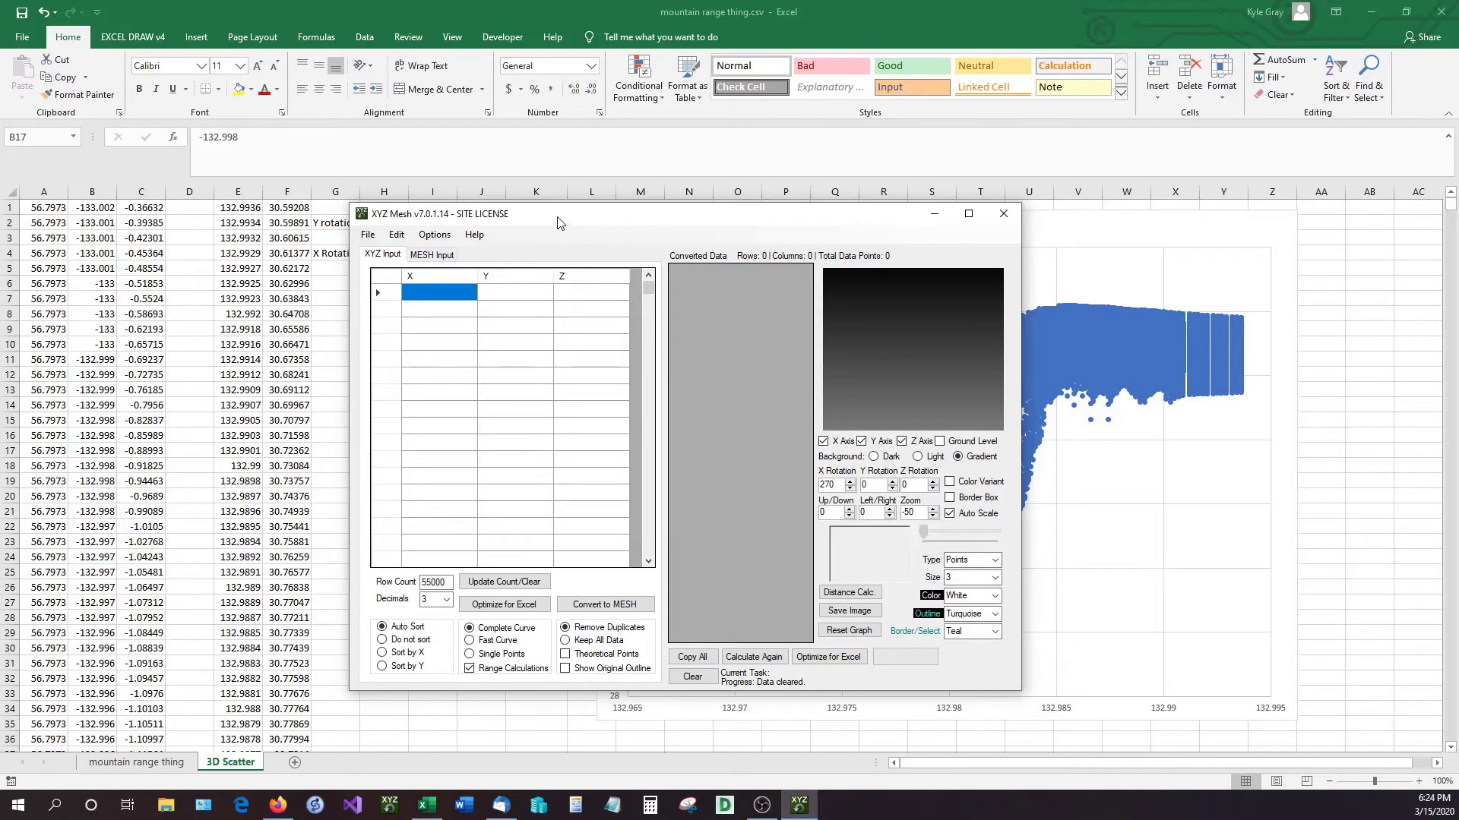
left_click_drag(558, 222, 563, 187)
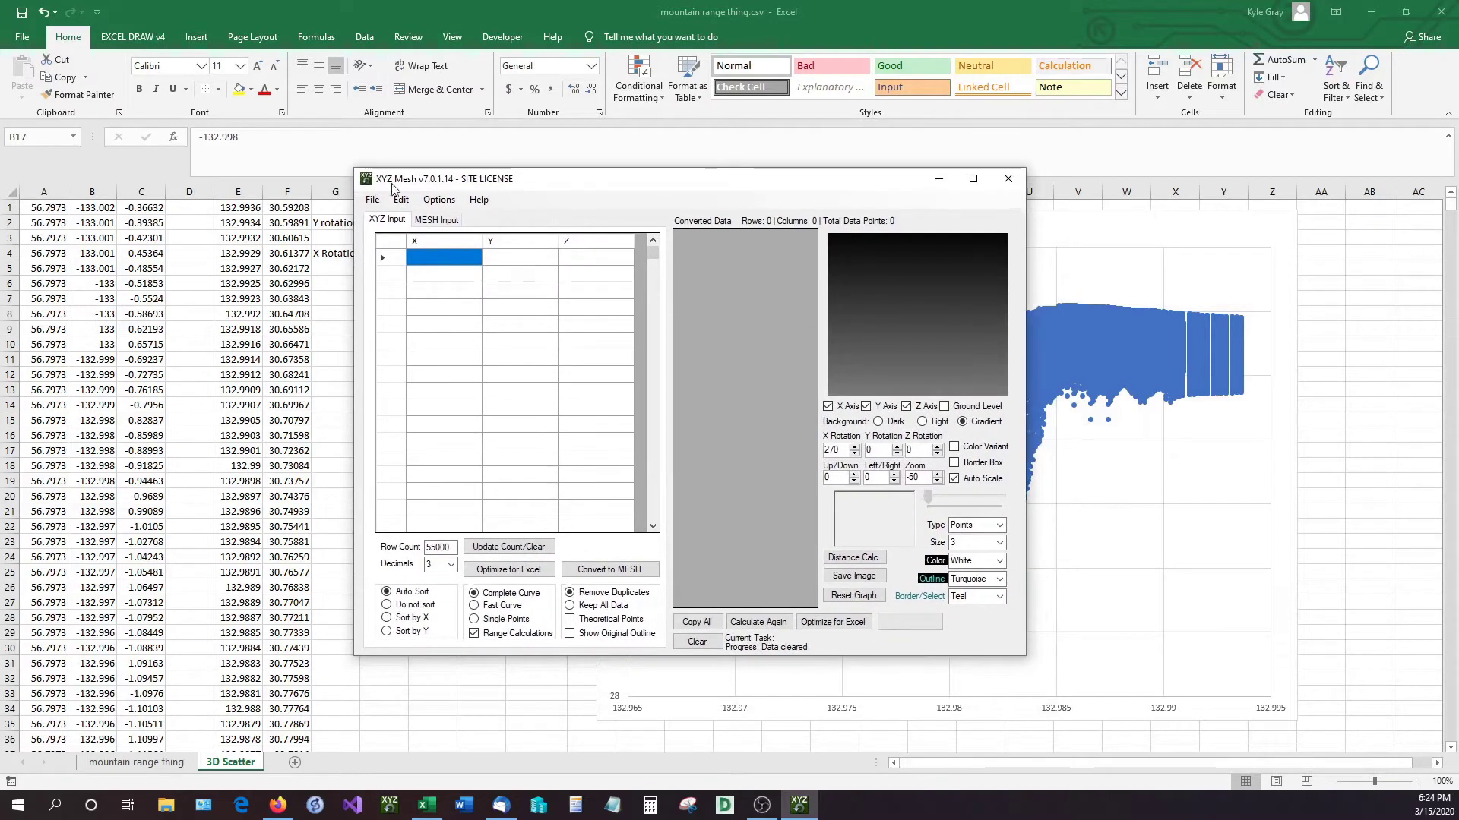
Copy the original X, Y, Z data block from the sheet and return to XYZ Mesh.
key("super+Down")
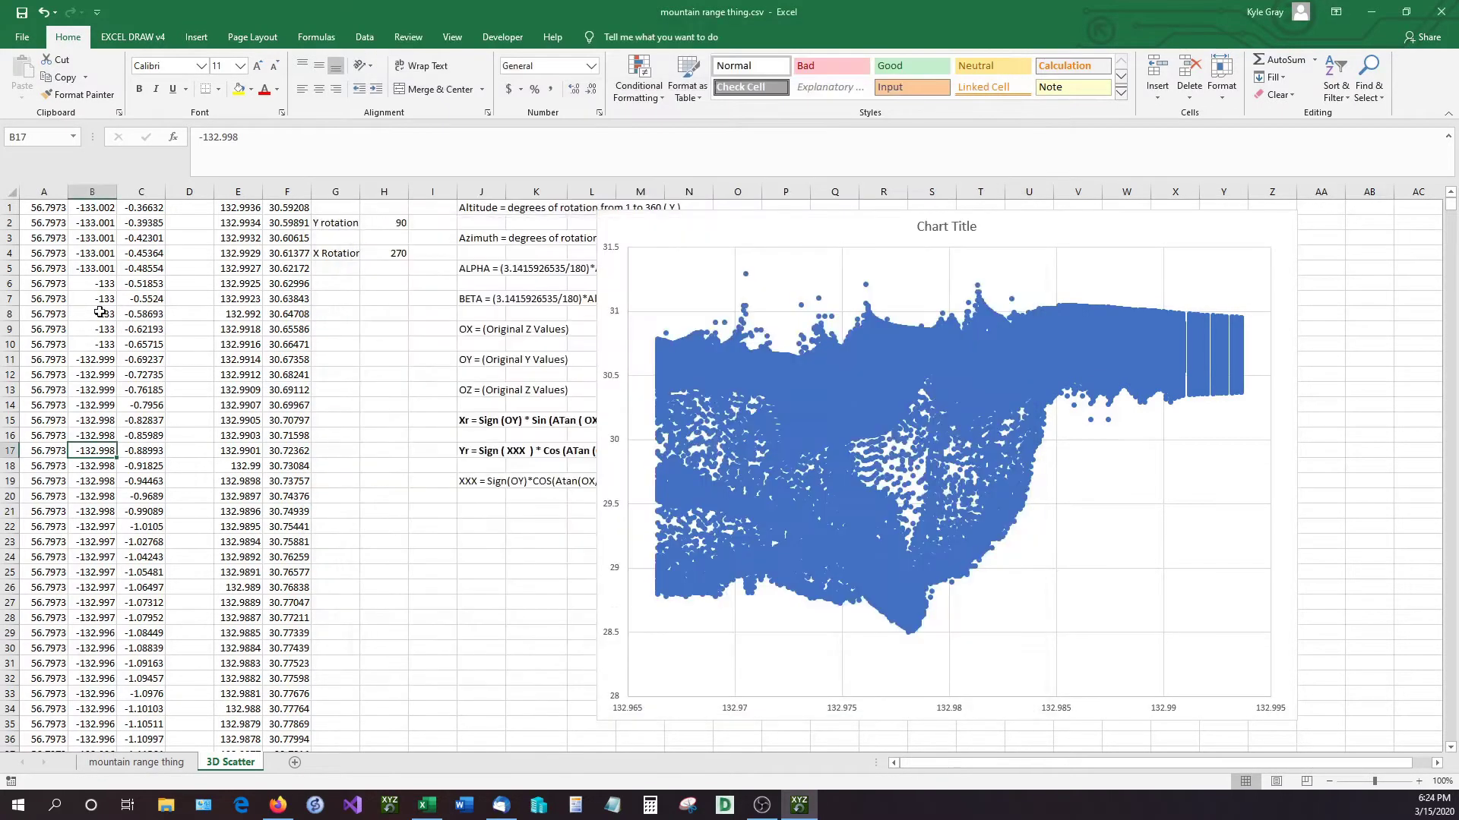
left_click(141, 329)
key("ctrl+a")
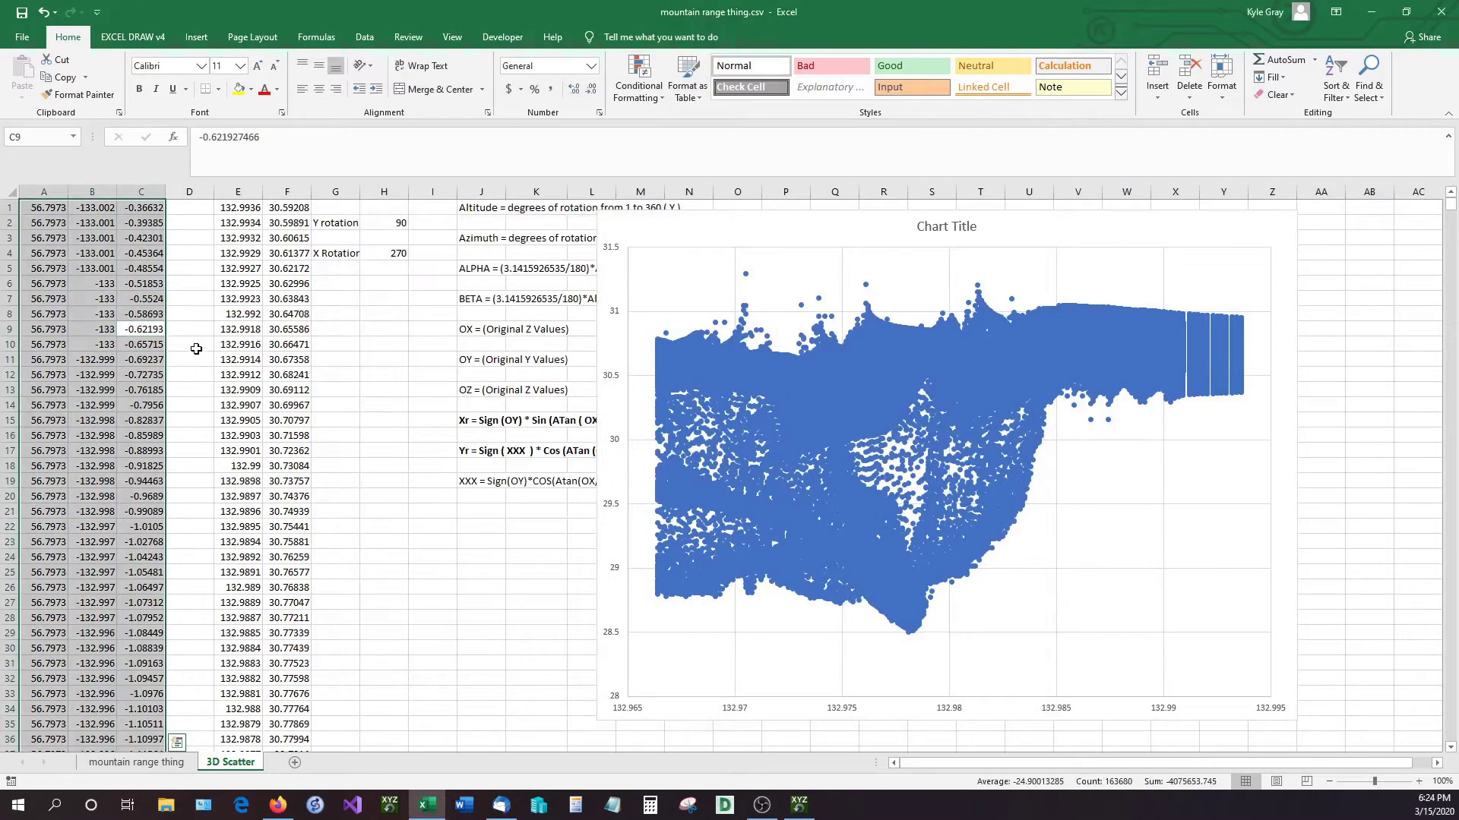
key("ctrl+c")
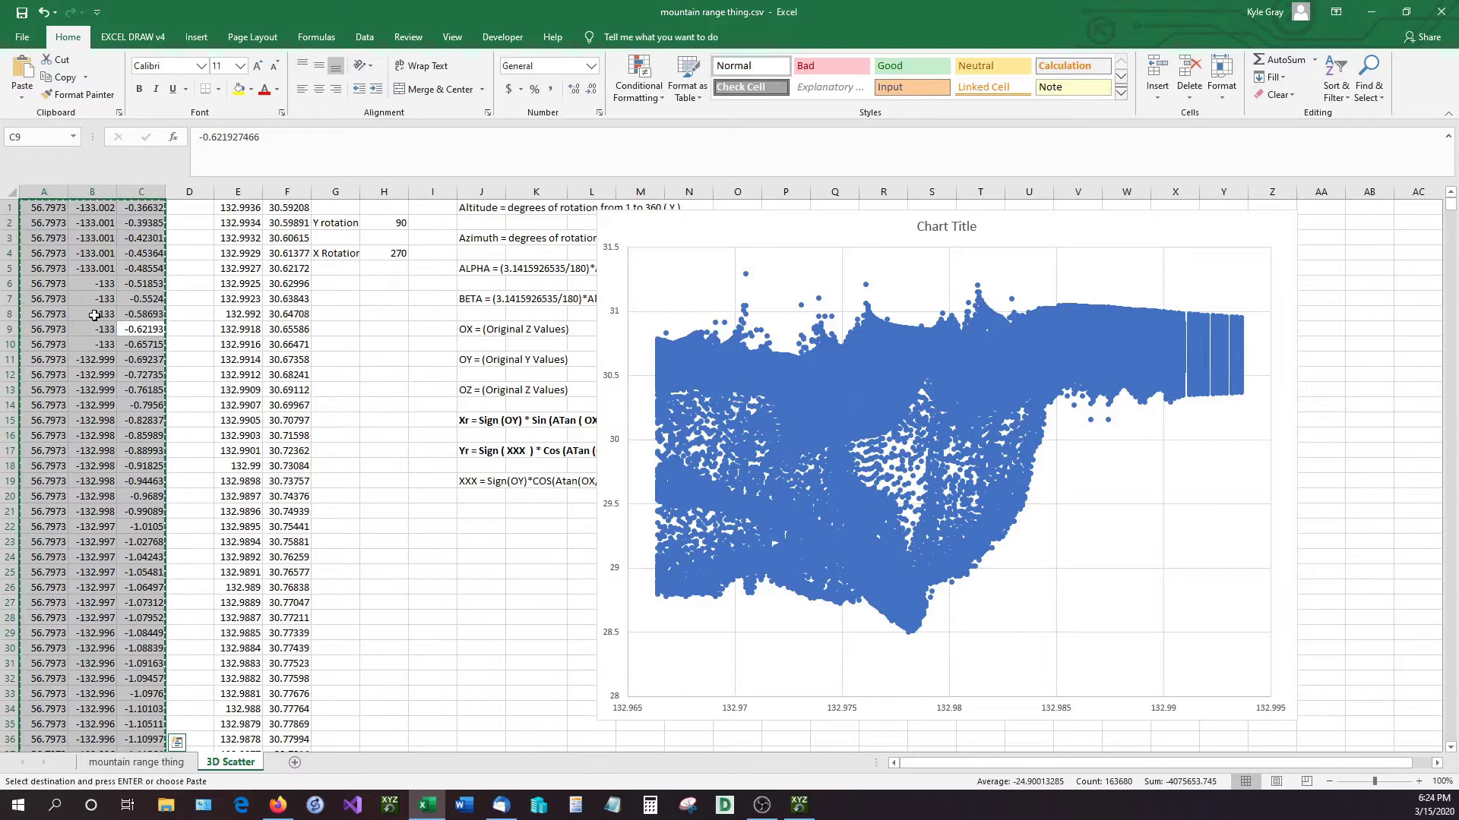
left_click(790, 809)
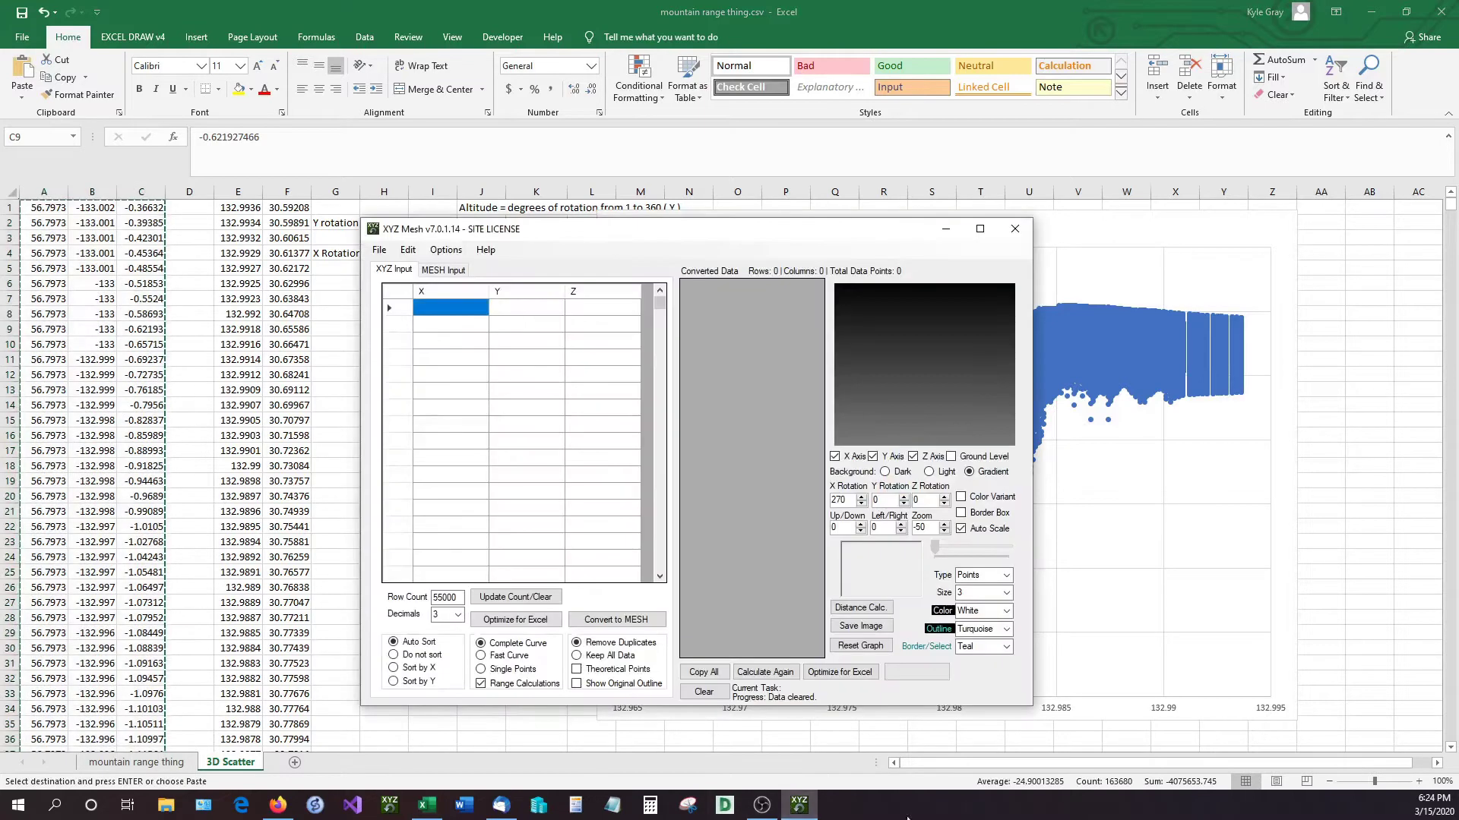
Maximize XYZ Mesh and paste the copied X, Y, Z points into the input grid.
left_click(980, 229)
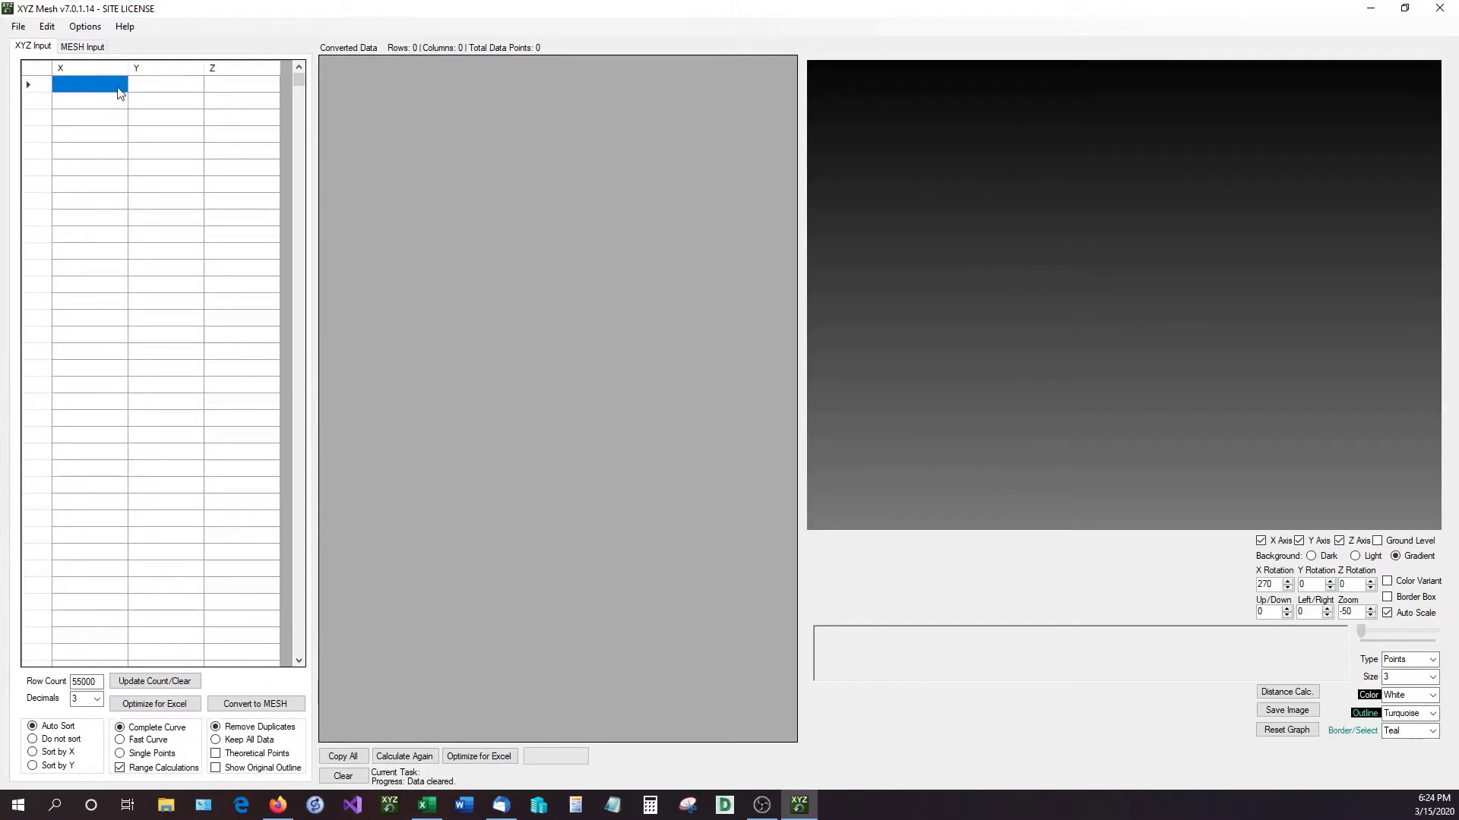
right_click(102, 86)
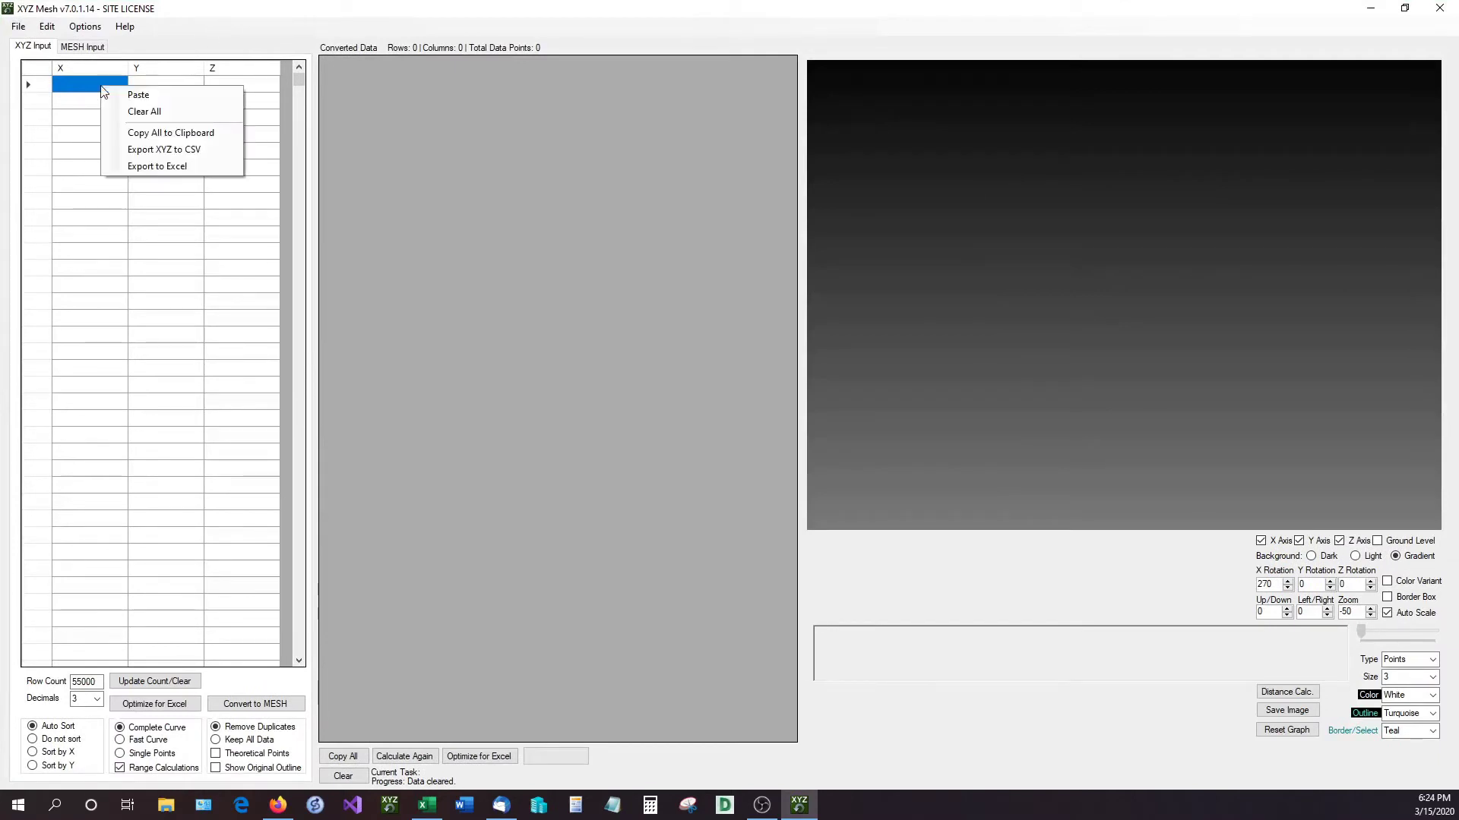
left_click(149, 94)
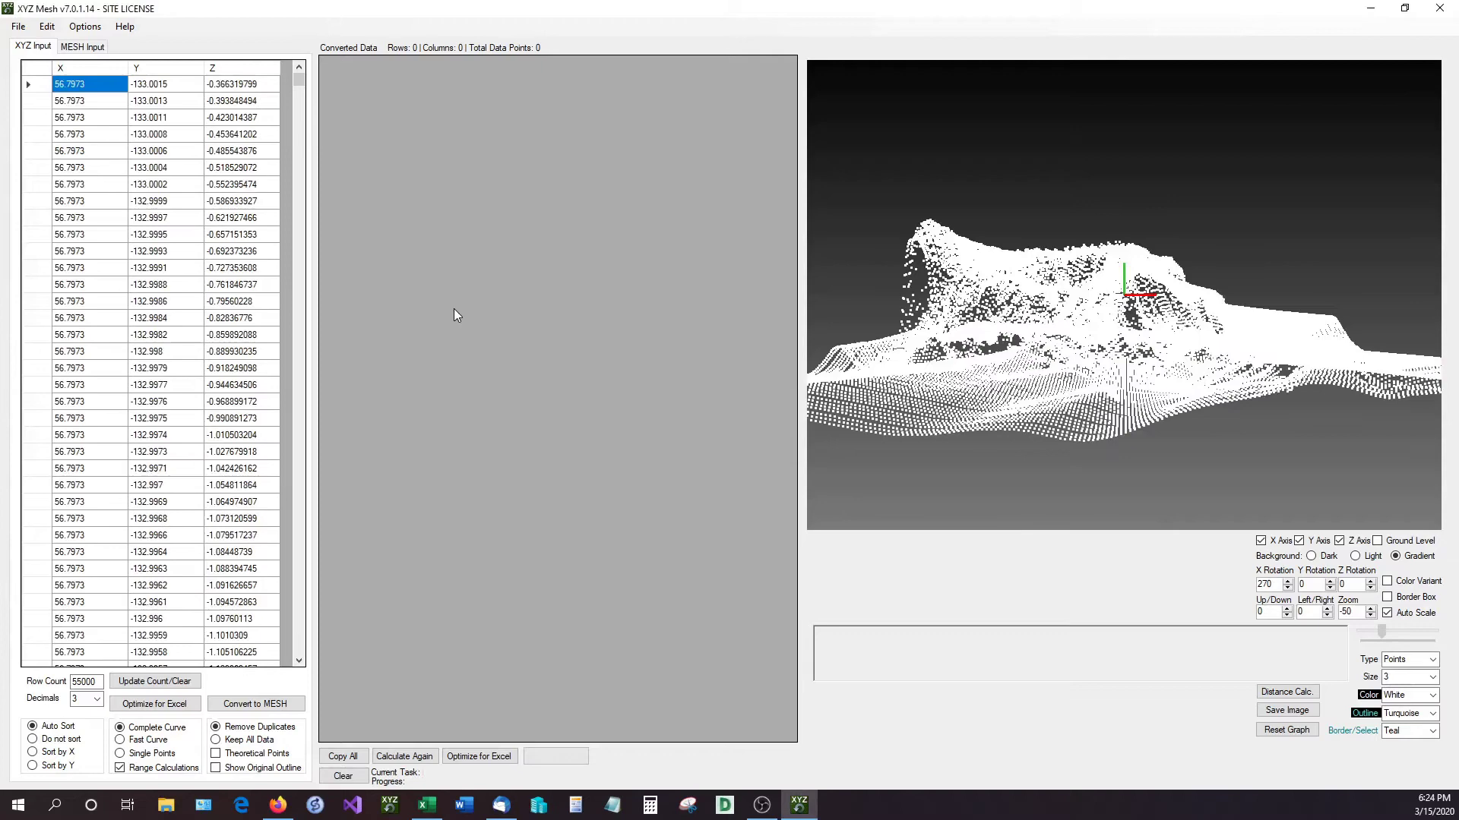
left_click(1388, 676)
Set the point size to 2 and rotate the mountain point cloud to new viewing angles.
key("Up")
key("Up")
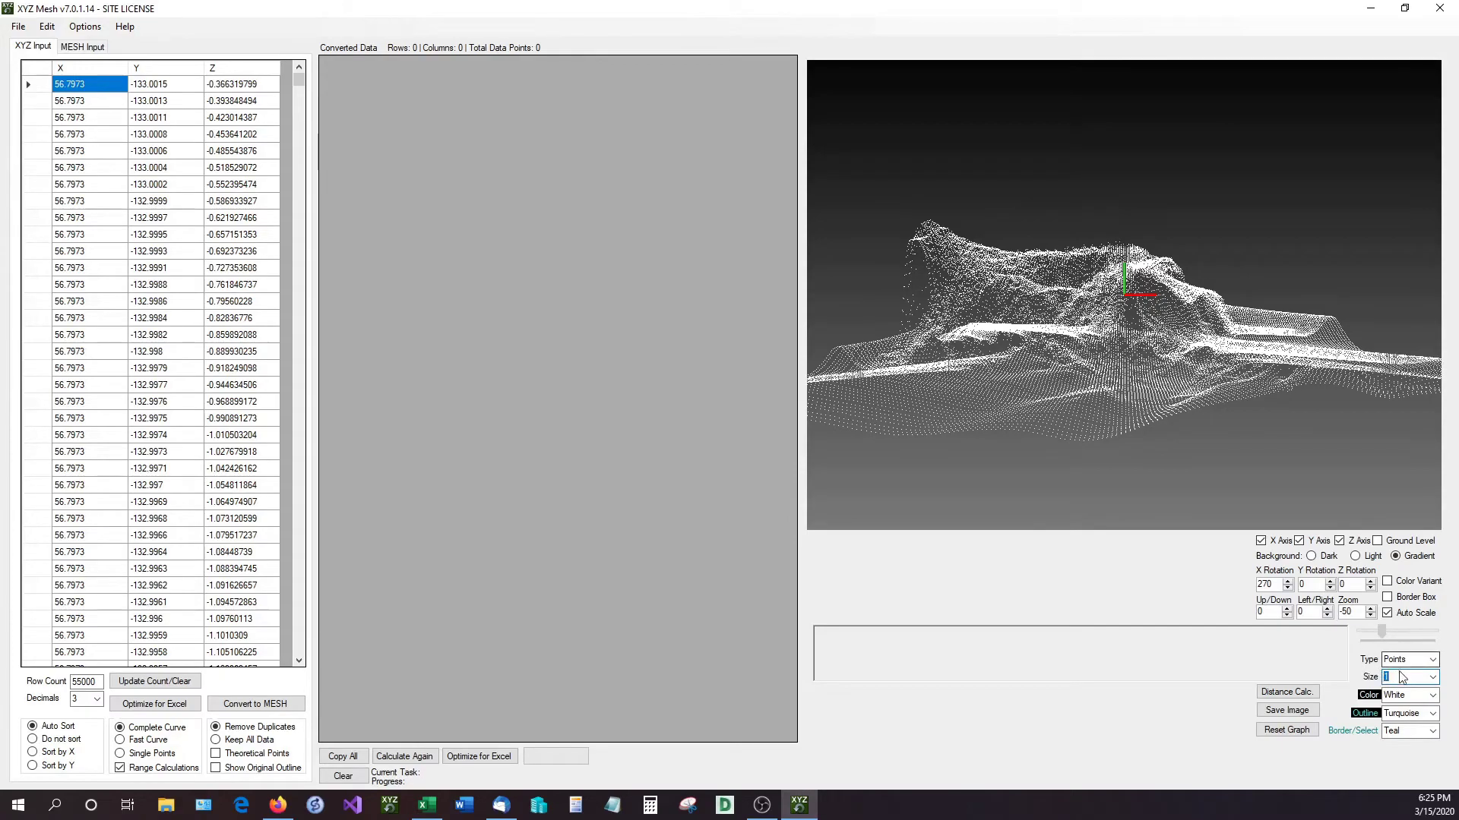
key("Down")
left_click_drag(1244, 385, 1061, 385)
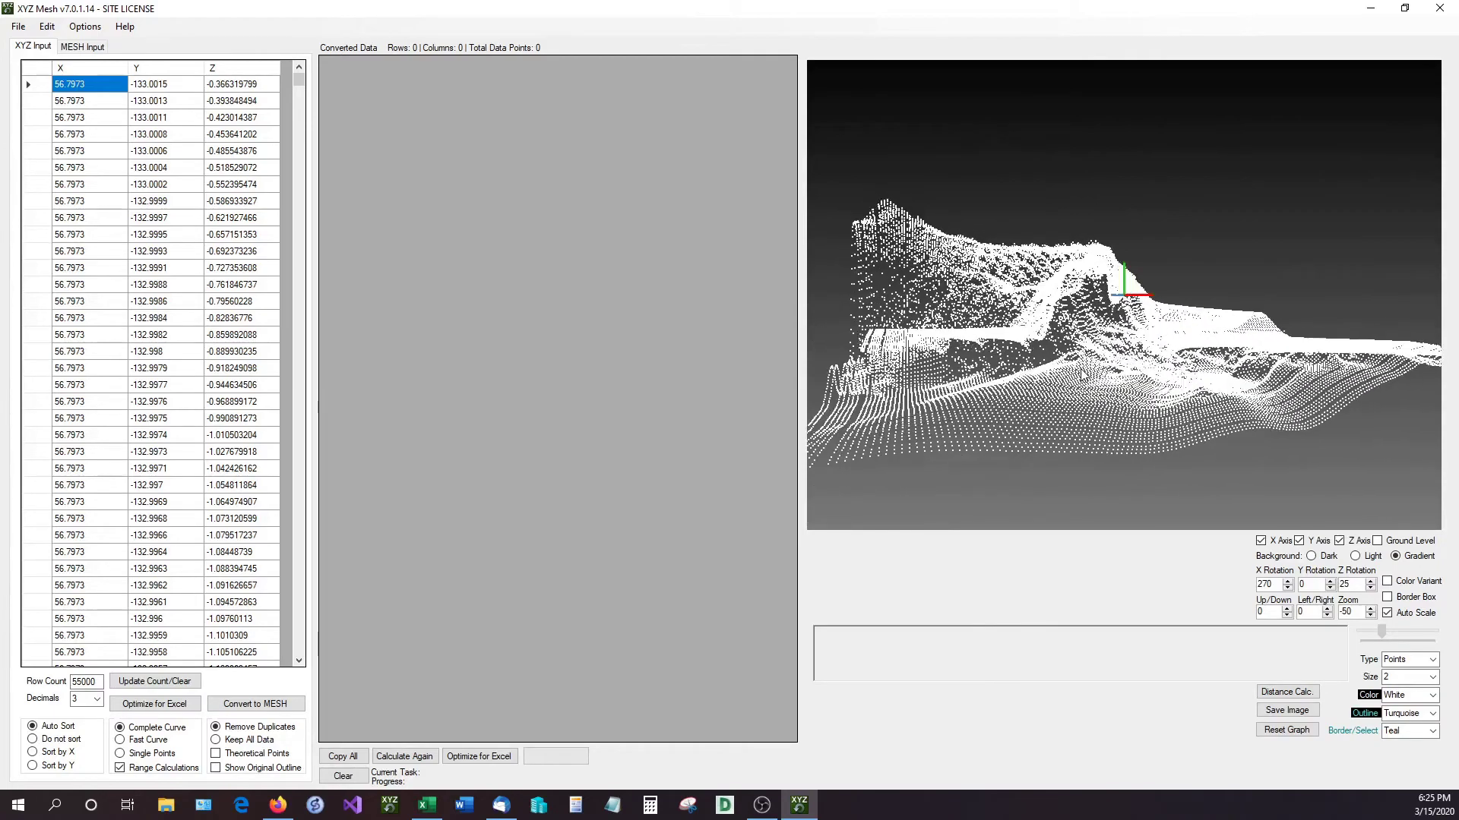
left_click_drag(1082, 374, 940, 367)
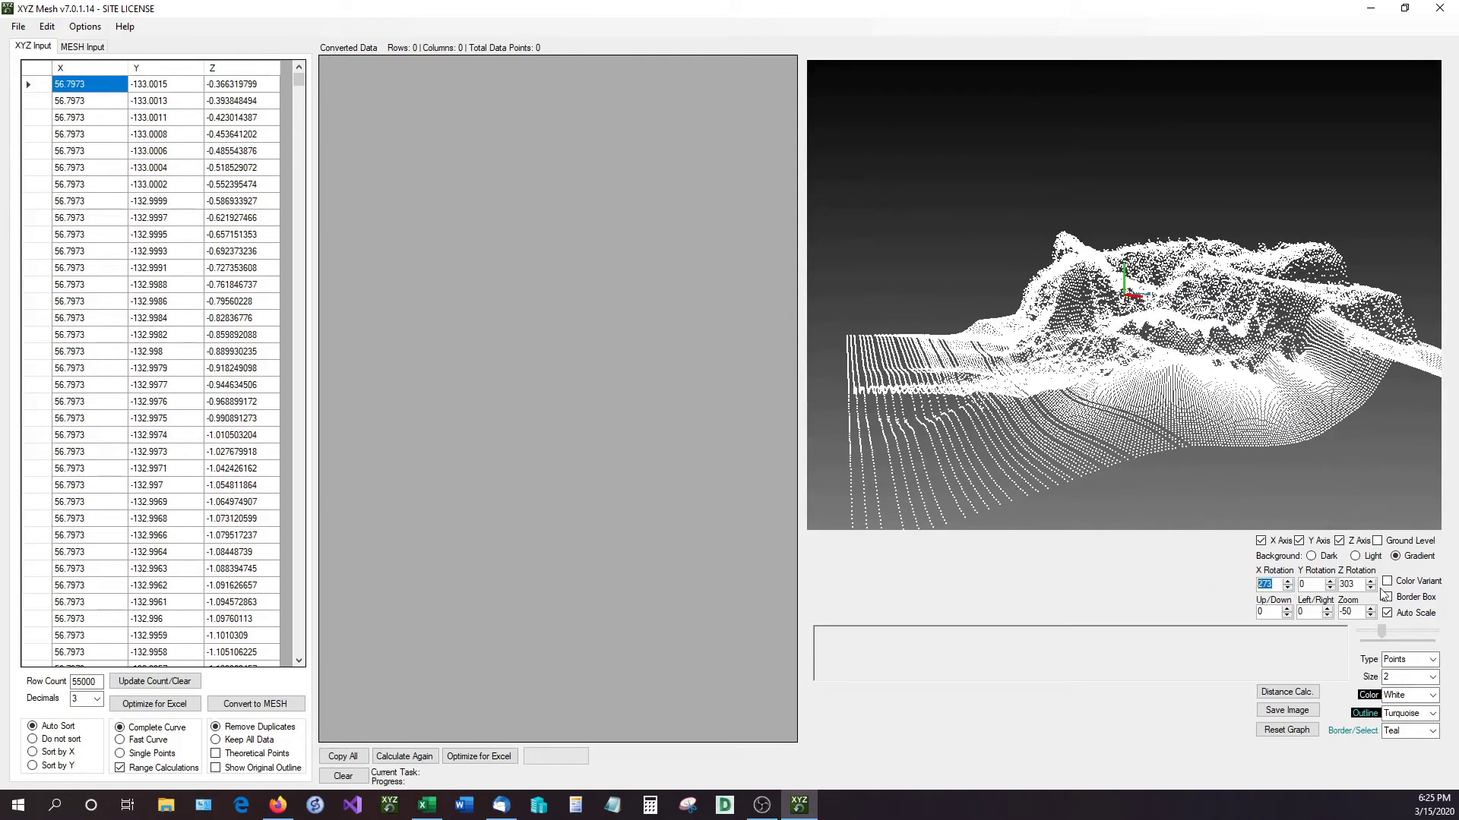
type("0")
double_click(1350, 585)
type("0")
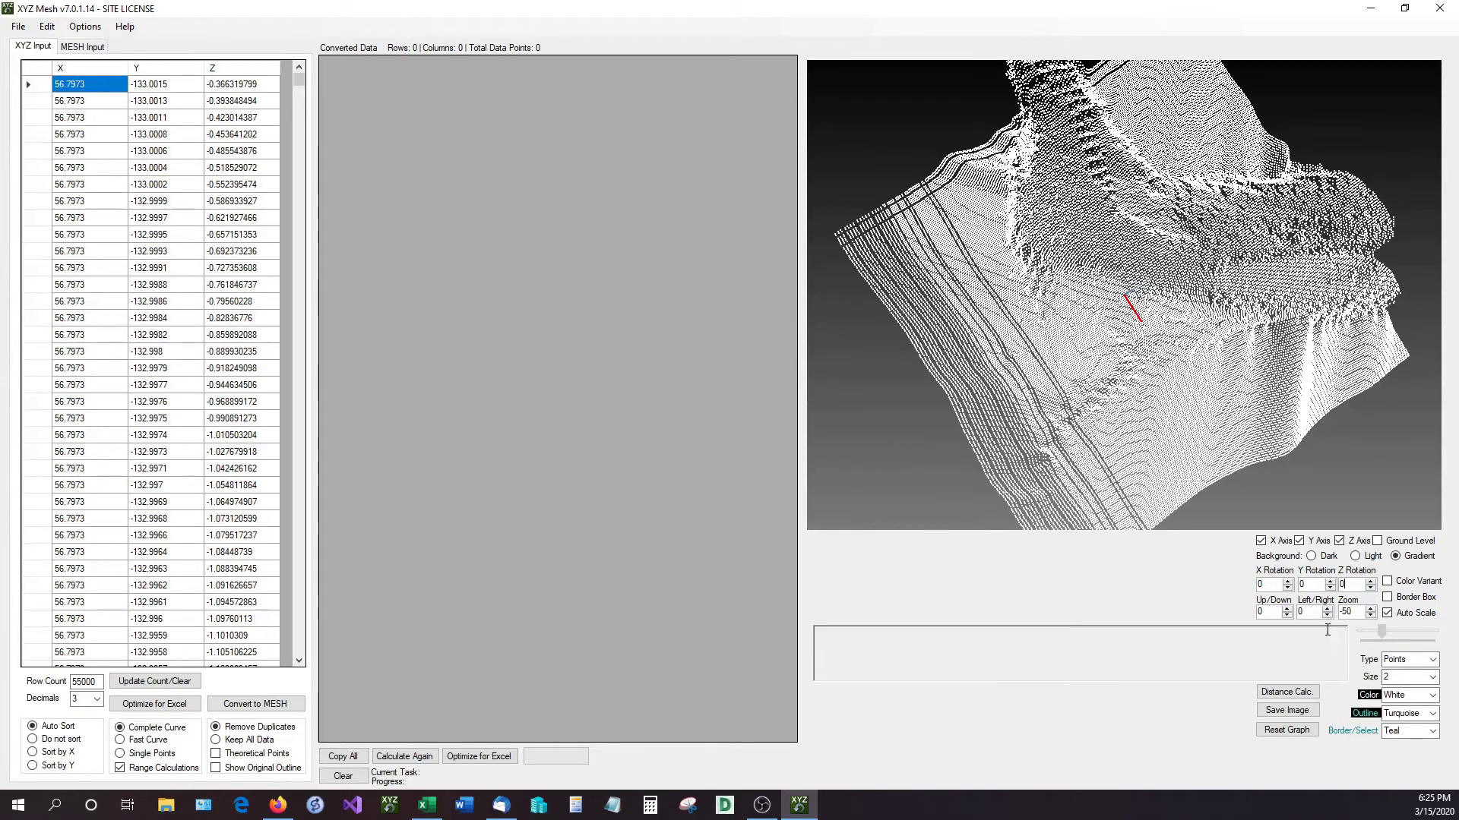
left_click(1319, 586)
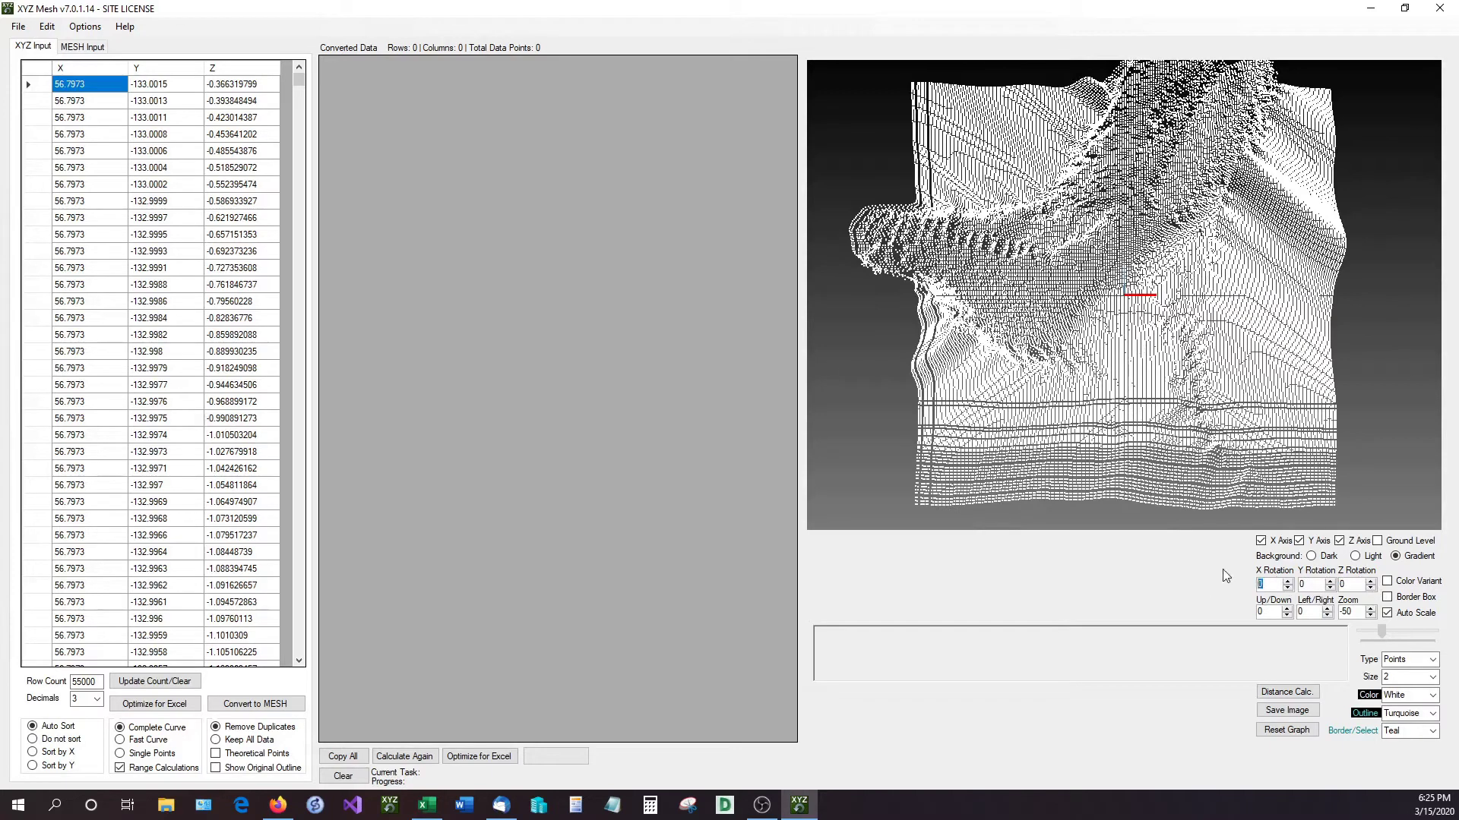
type("185")
key("Return")
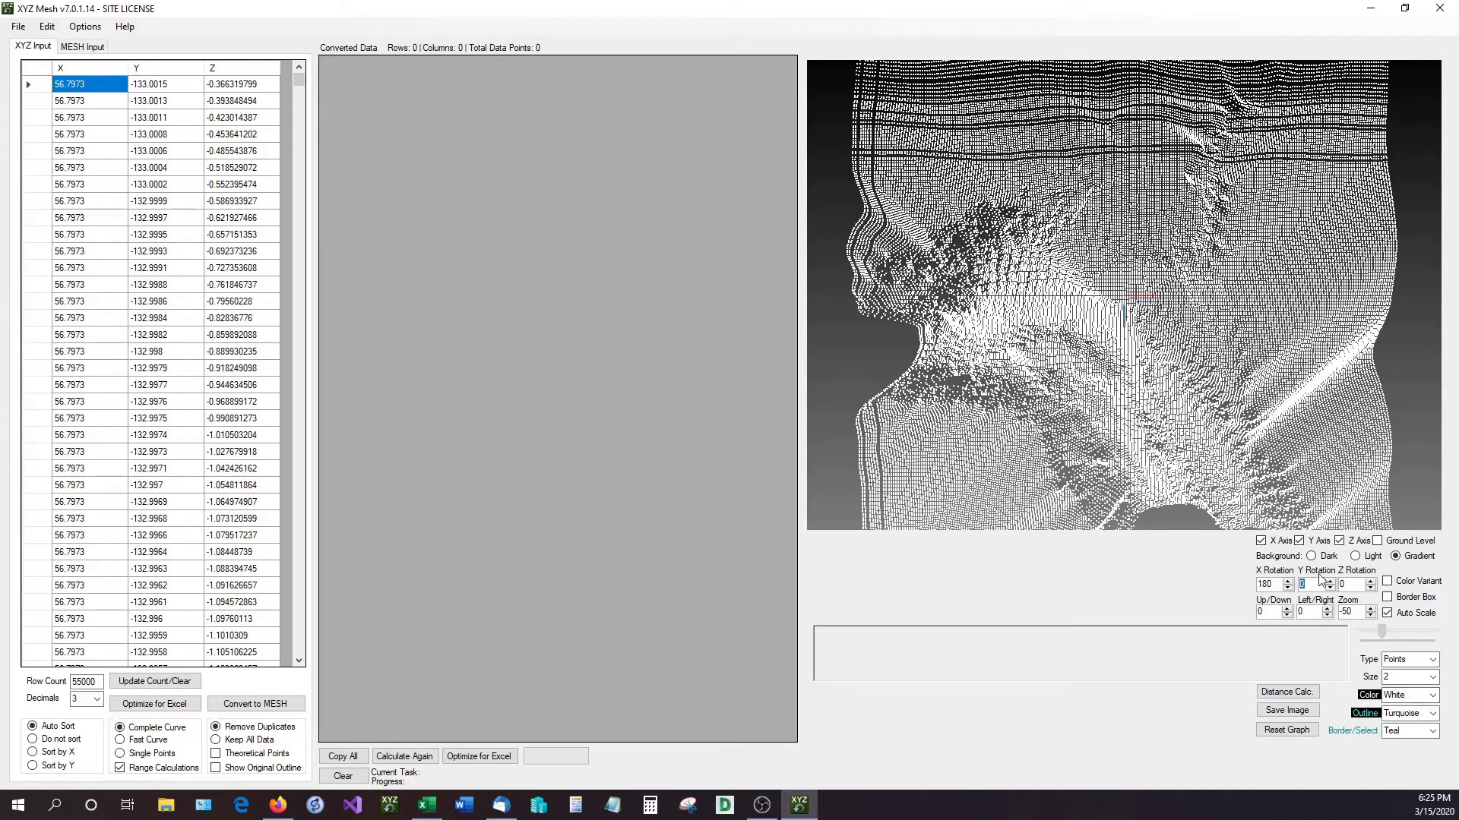
type("90")
key("Return")
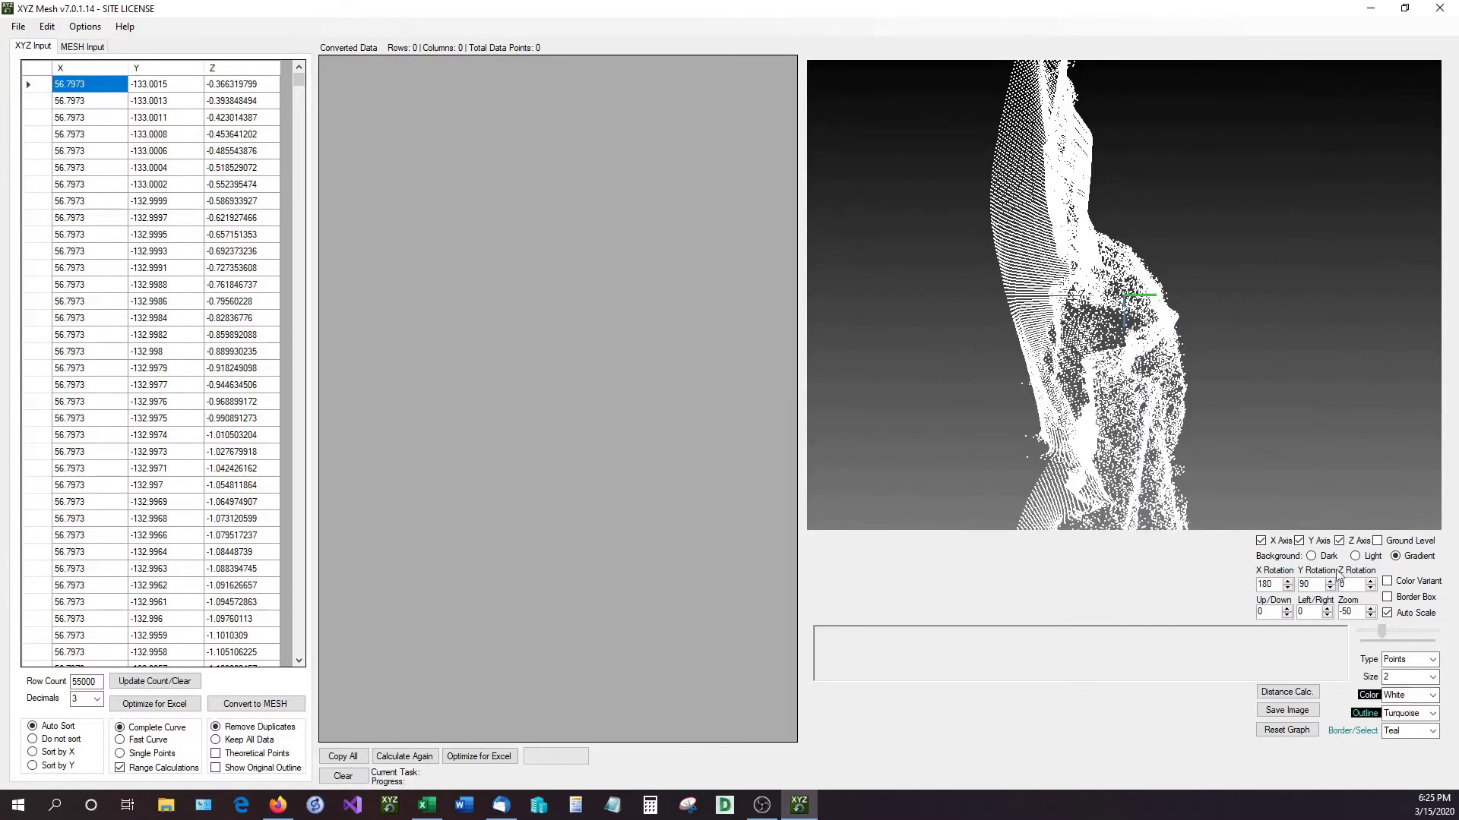
left_click(1276, 733)
left_click_drag(1397, 370, 1016, 367)
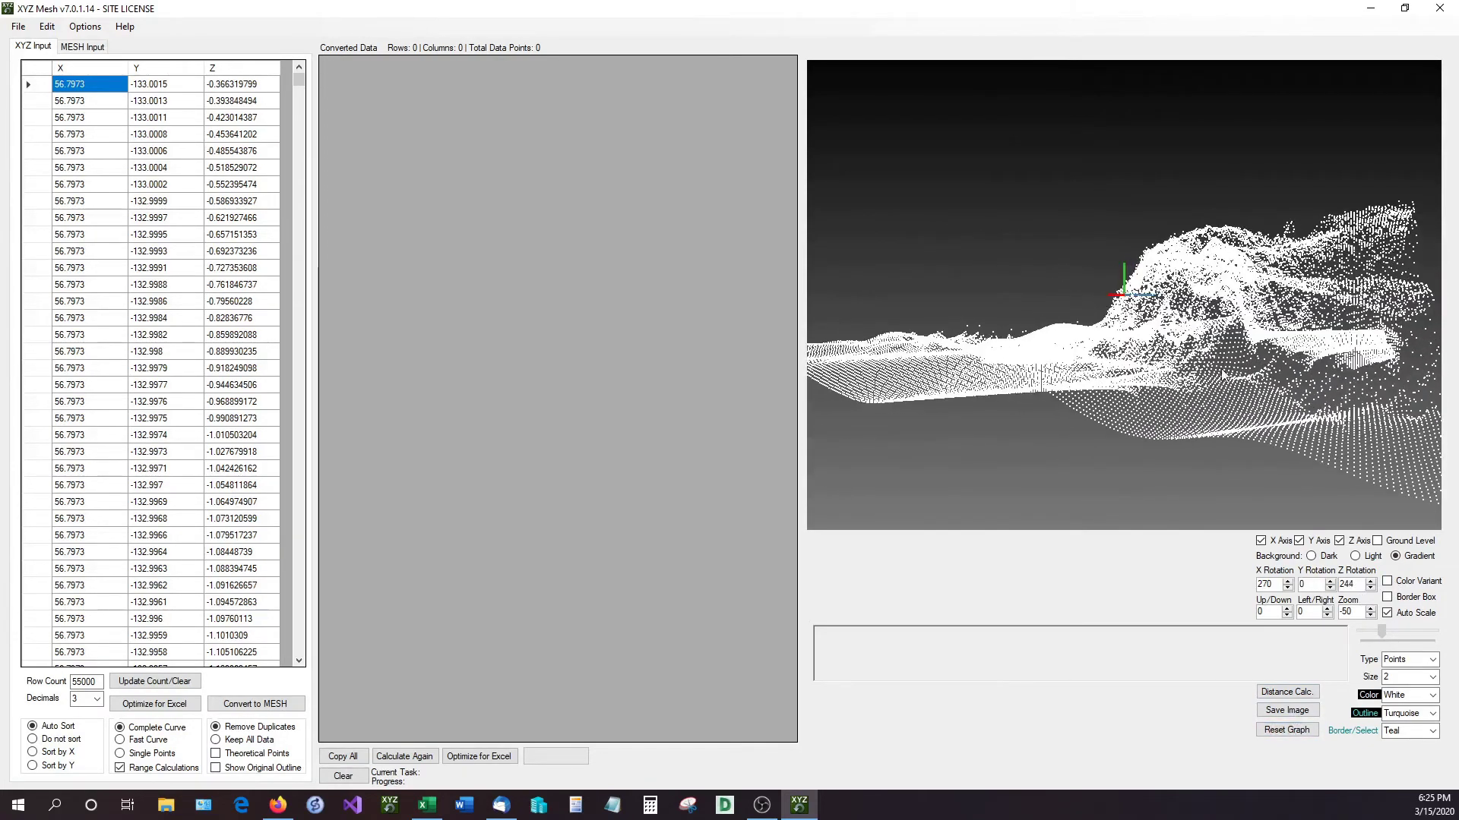
left_click_drag(1222, 375, 1321, 367)
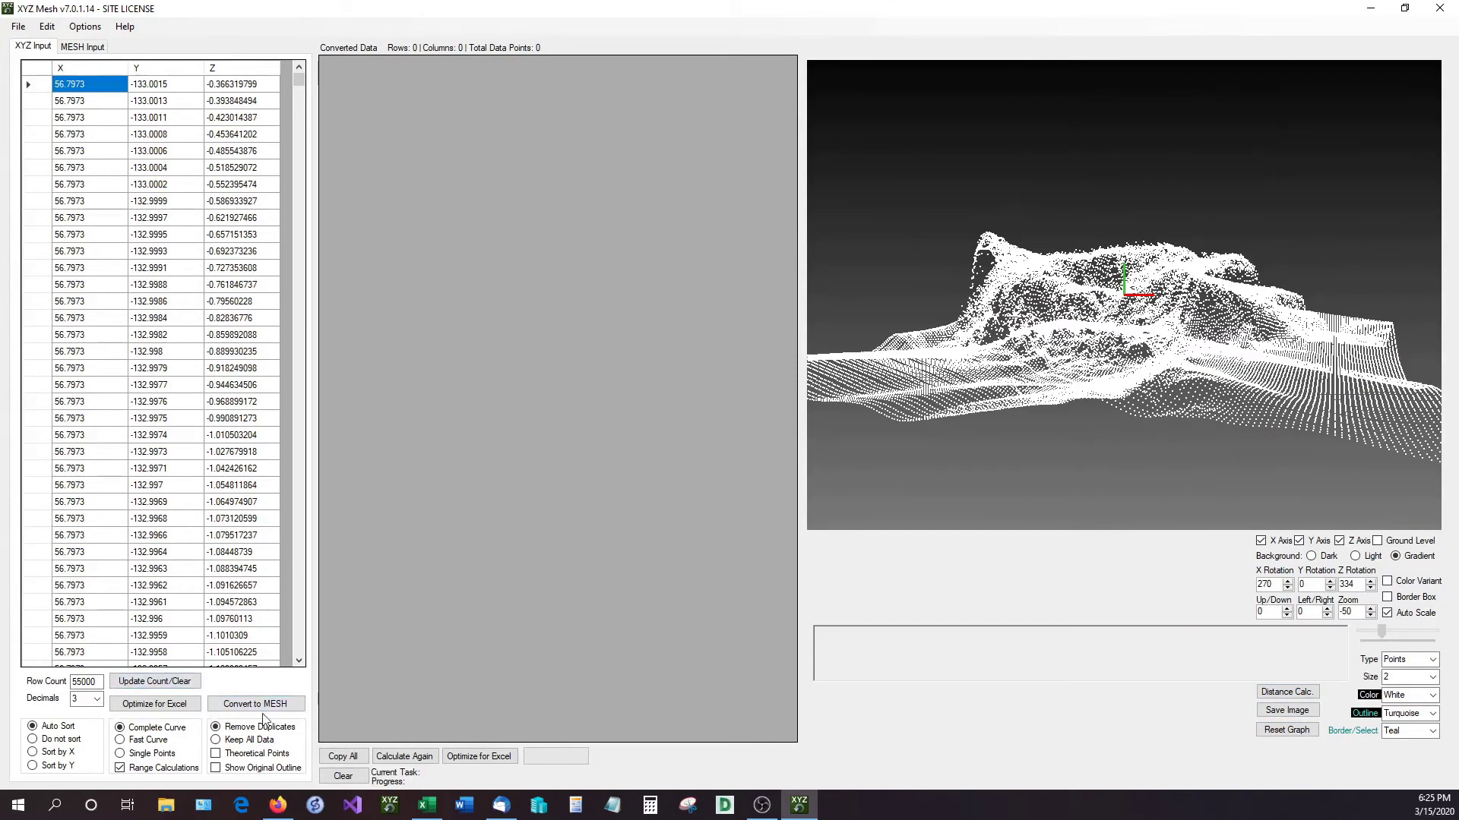
Set Decimals to 5 and attempt the mesh conversion, which is refused for too many datapoints.
left_click(97, 700)
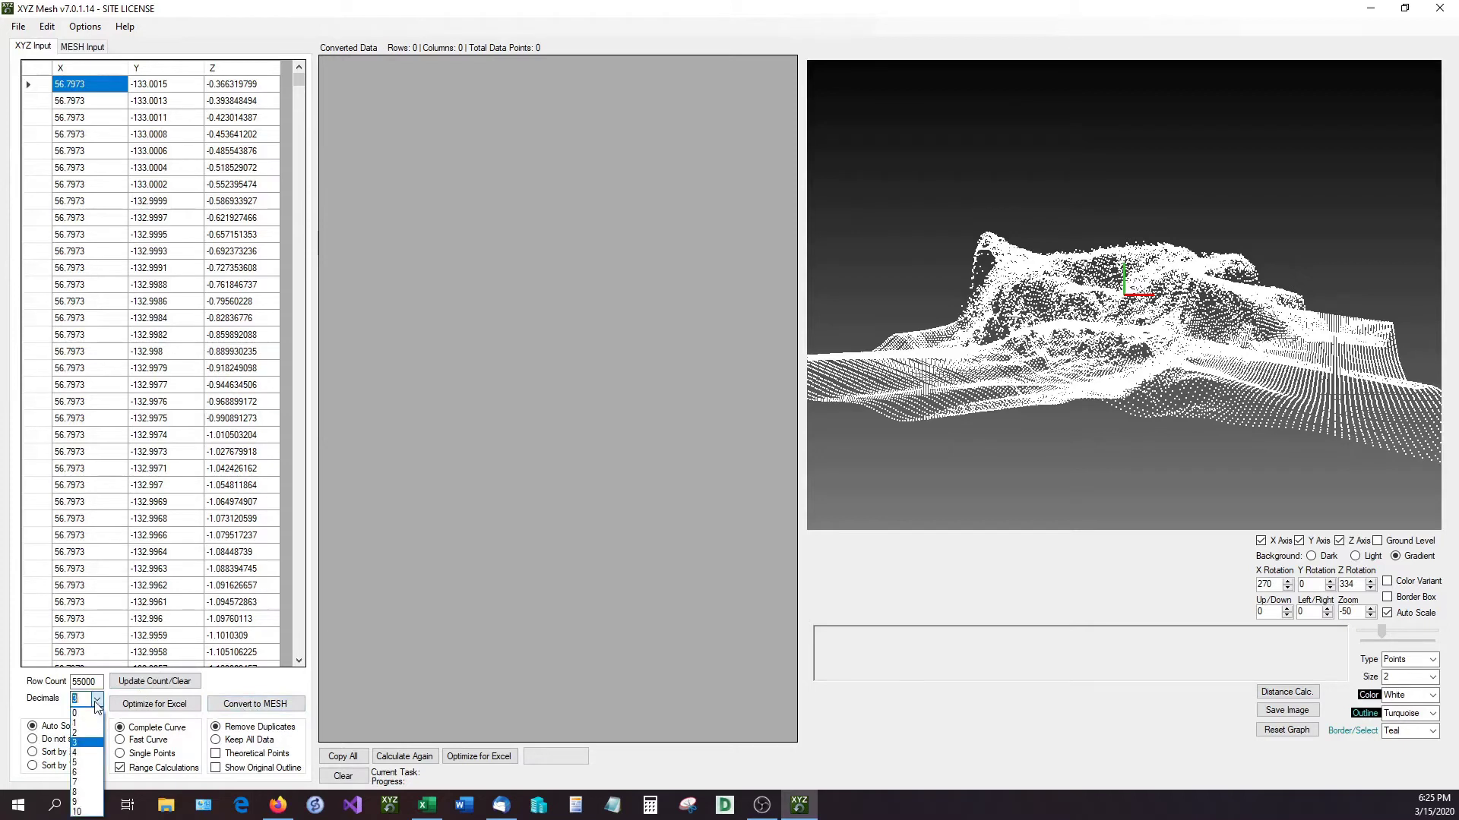
left_click(82, 754)
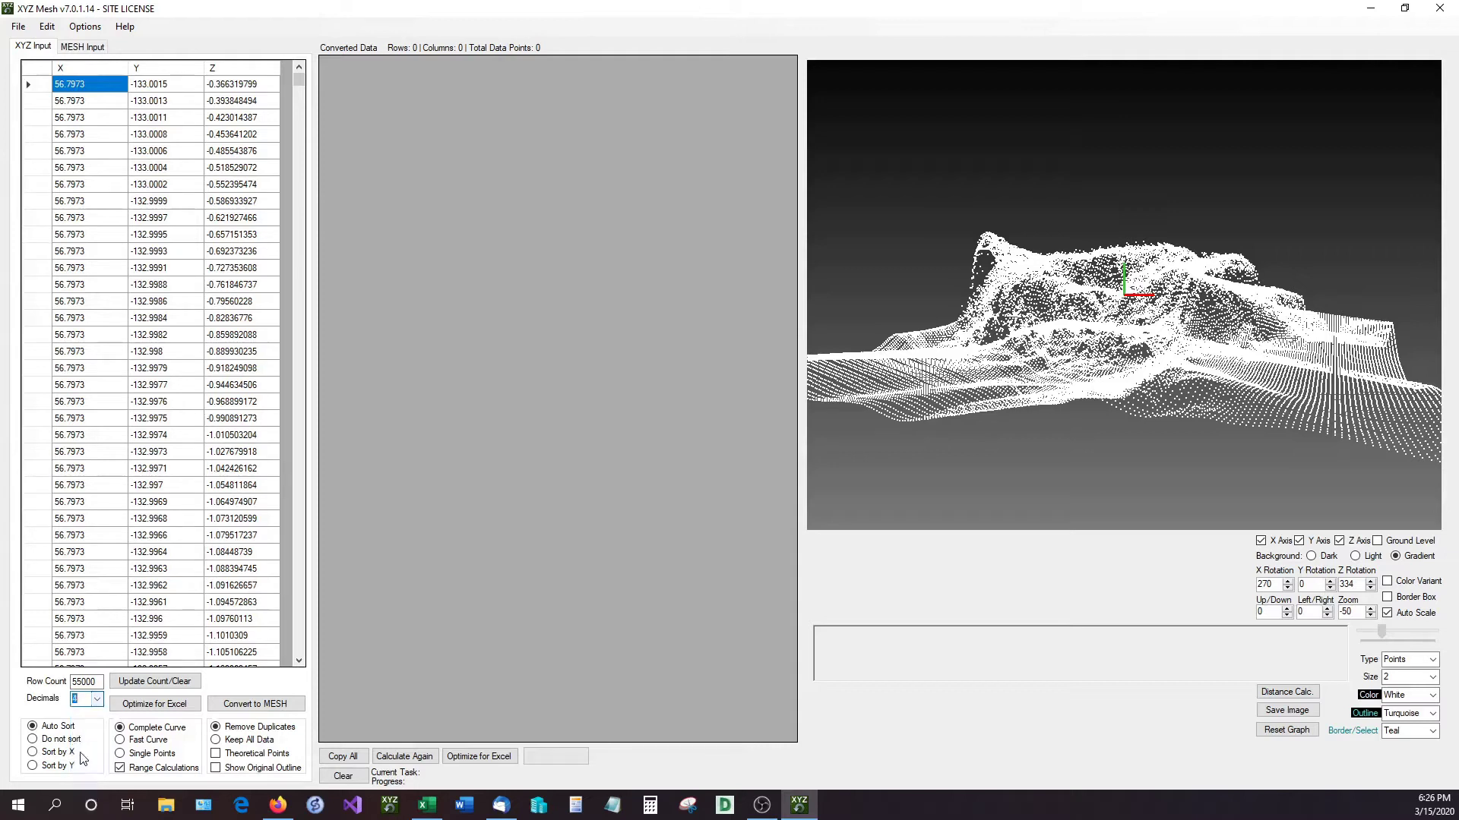
left_click(97, 699)
left_click(82, 772)
left_click(243, 704)
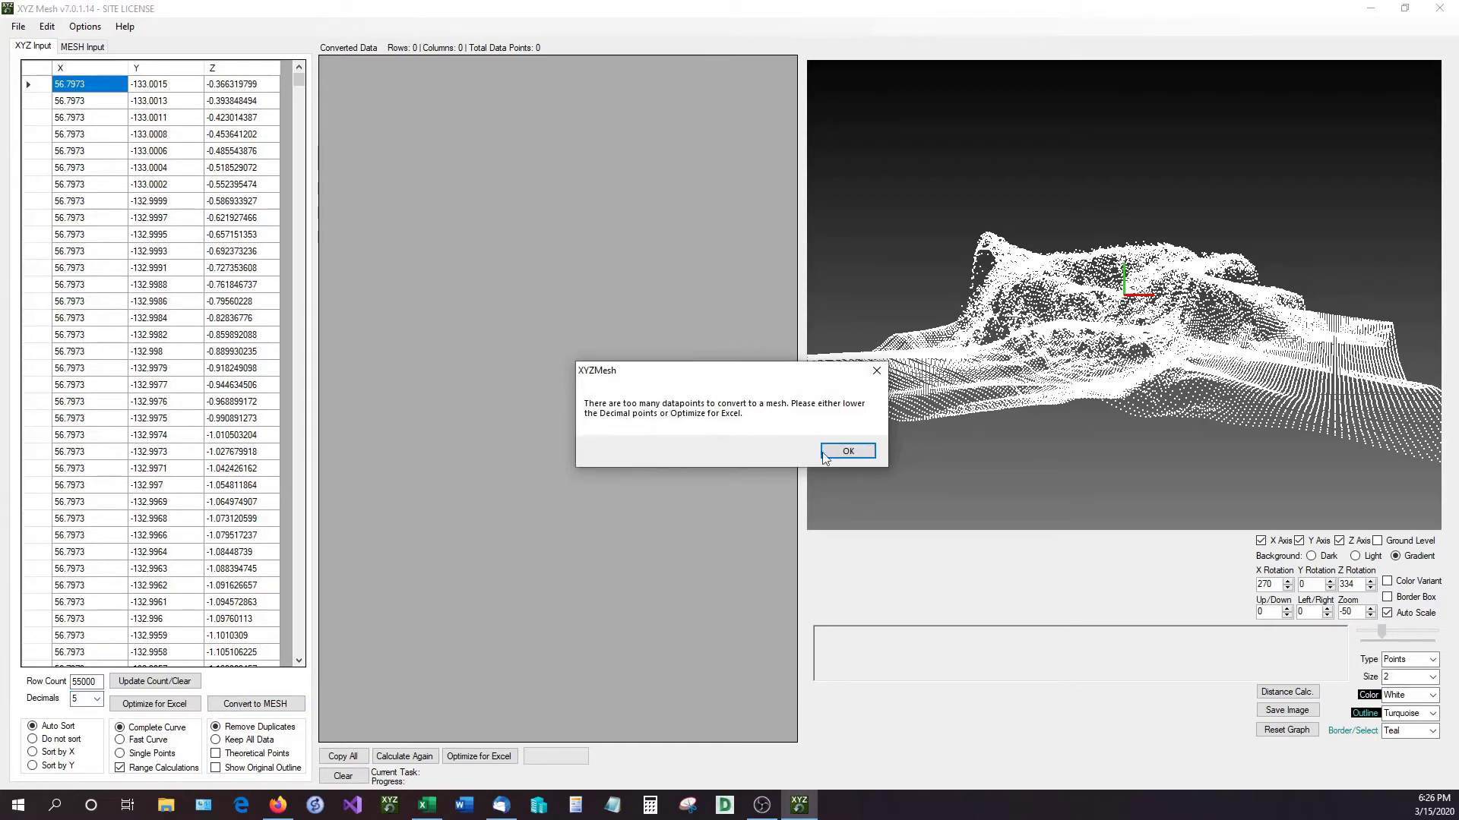
Dismiss the too-many-points warning, set Decimals to 3, and convert to a 23×29 mesh of 667 points.
left_click(877, 371)
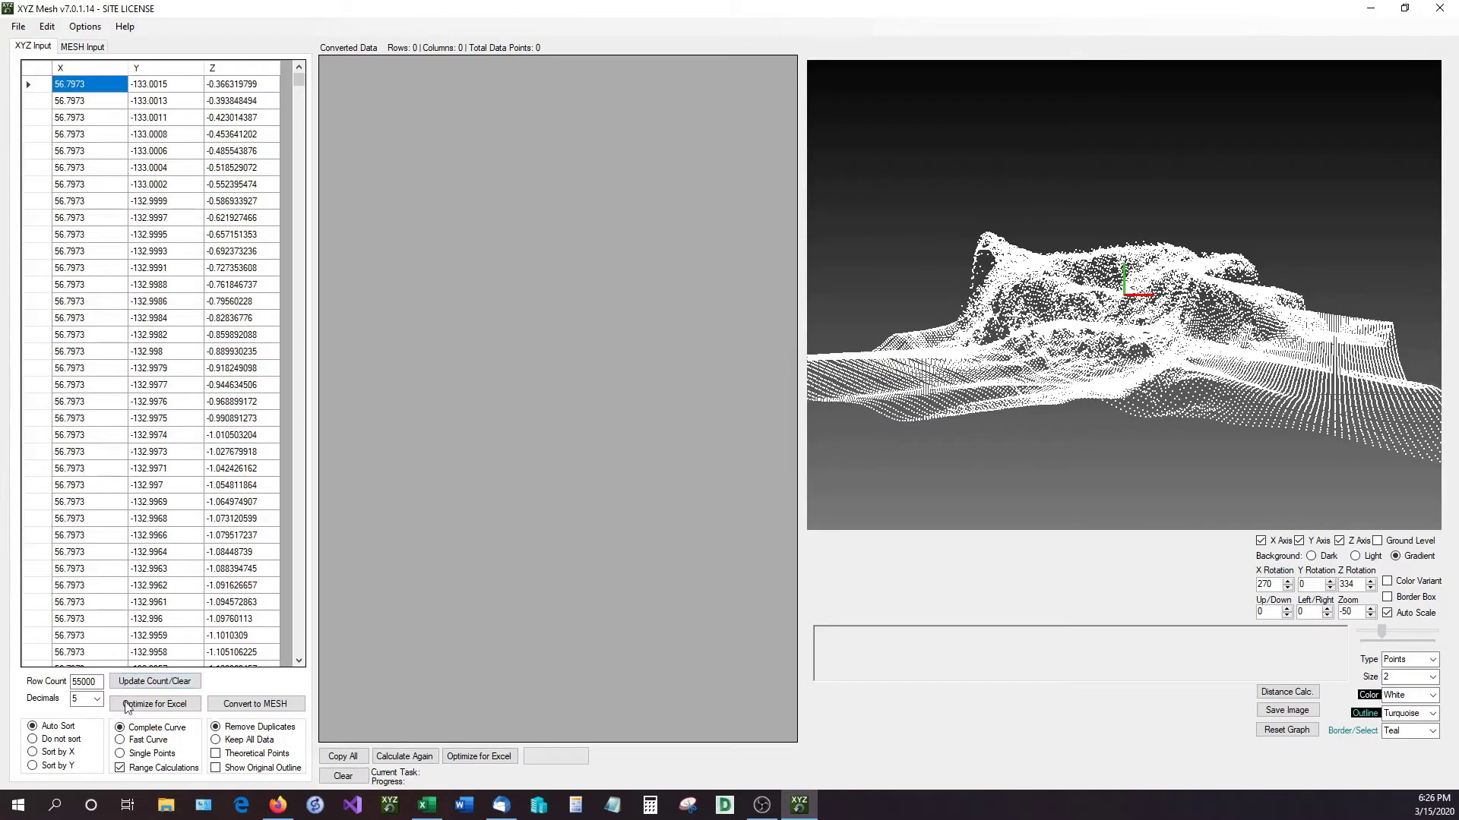
left_click(97, 700)
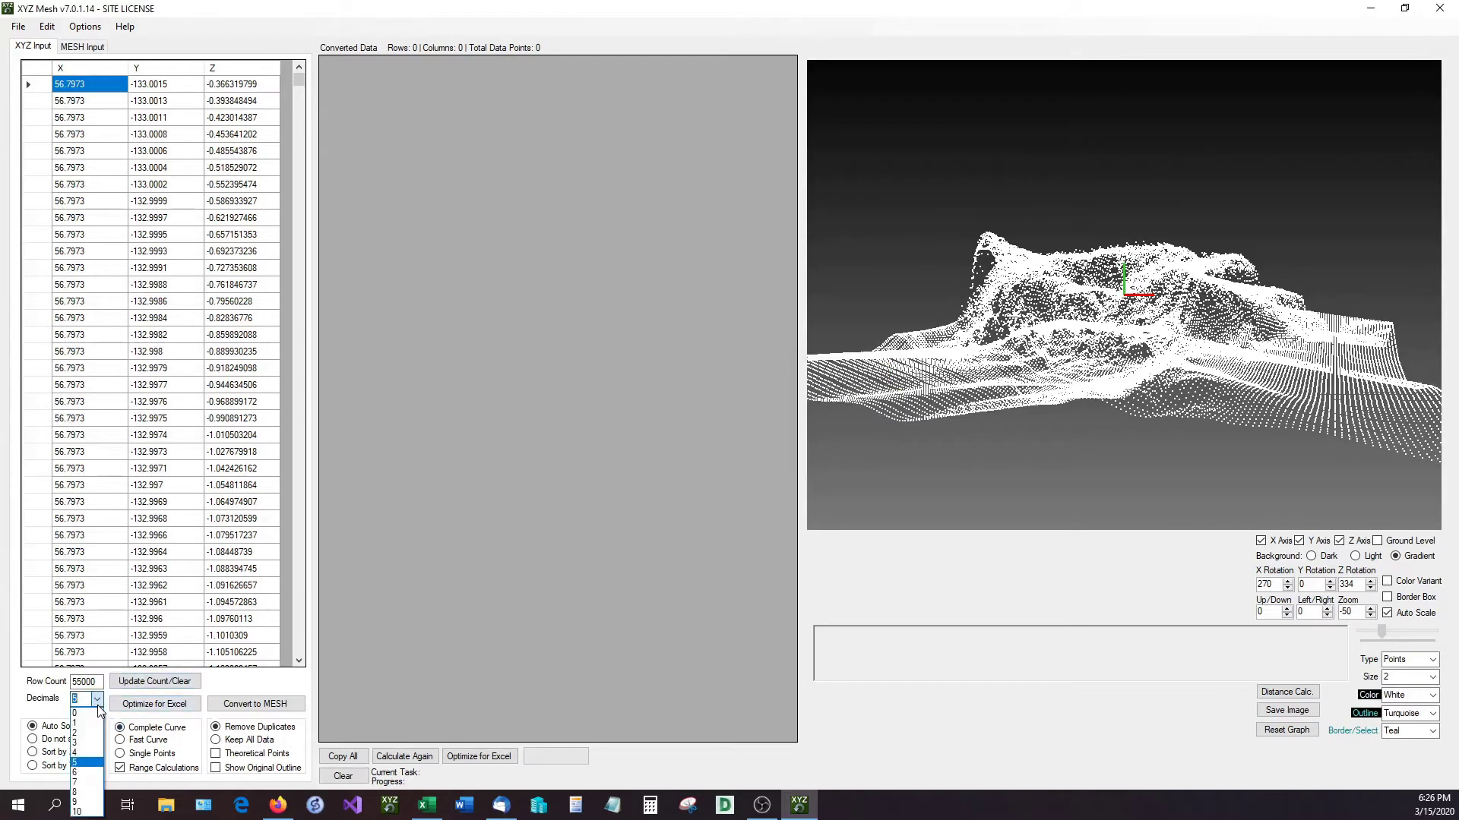
left_click(89, 745)
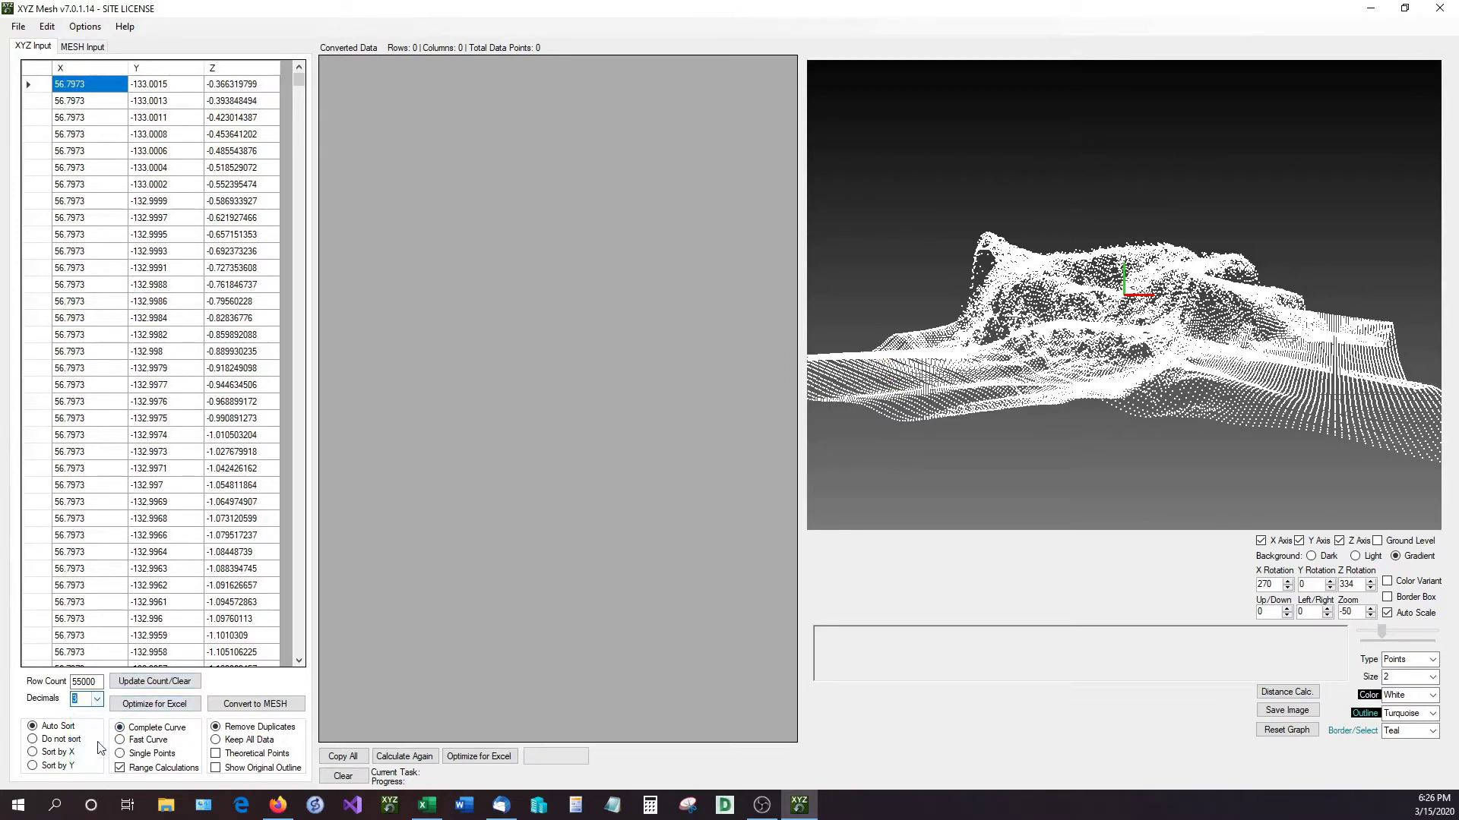
left_click(253, 705)
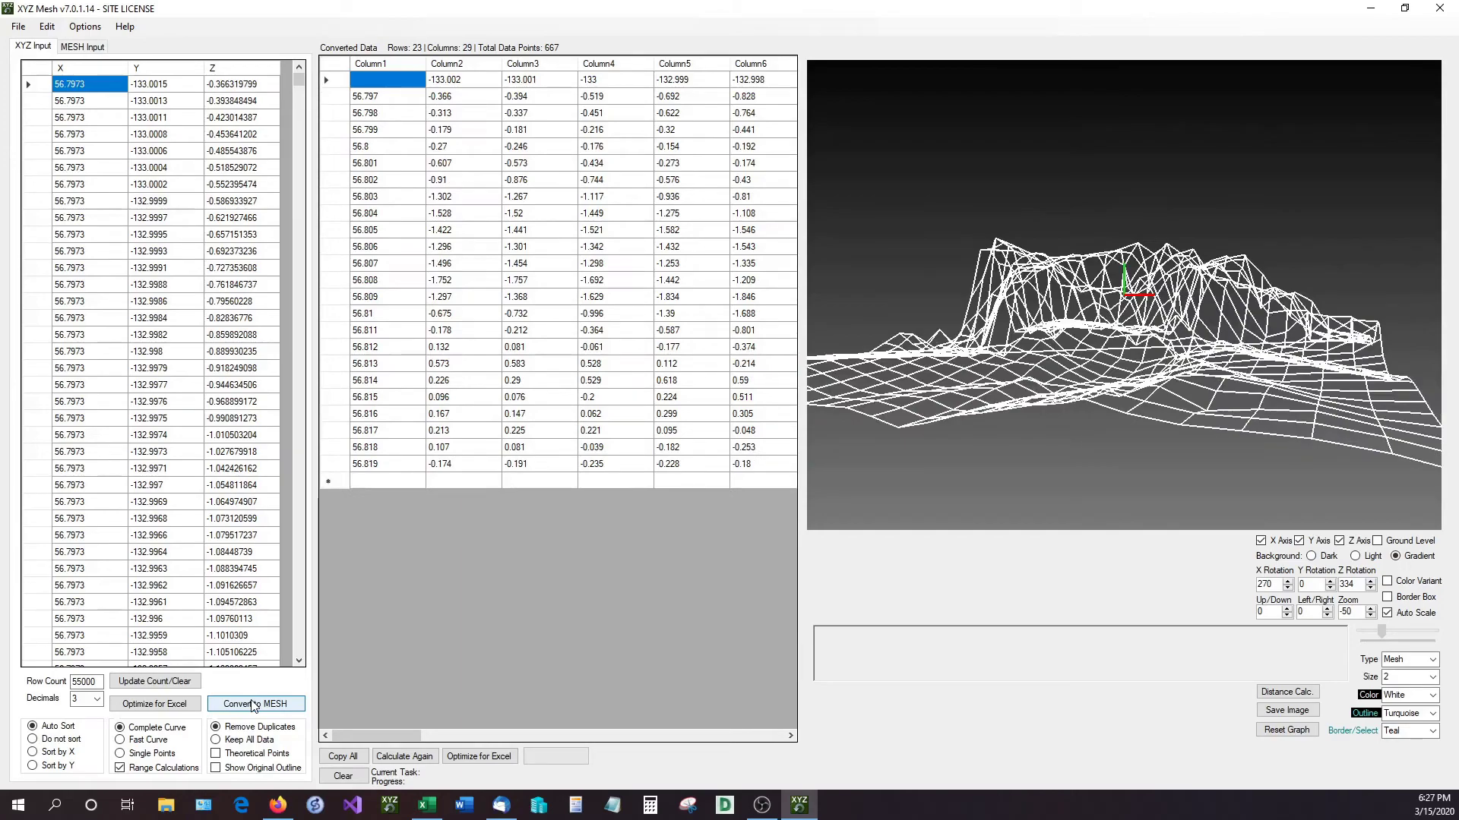
Turn on Color Variant and set the display Type to Surface, rotating to show the mountain peak.
left_click_drag(1366, 411, 1385, 433)
left_click_drag(1054, 435, 1241, 452)
left_click_drag(1111, 384, 1044, 406)
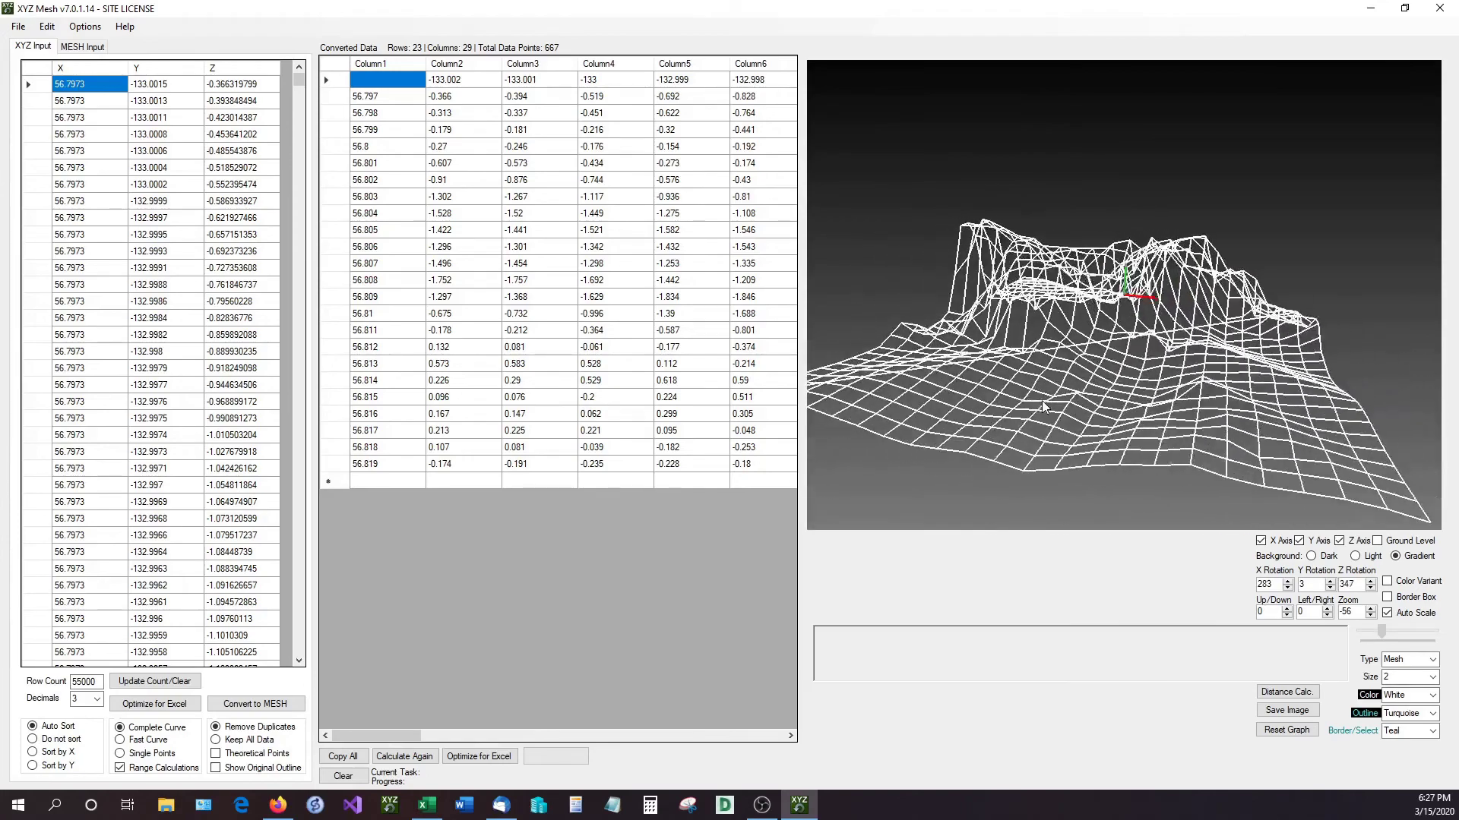
left_click(1387, 581)
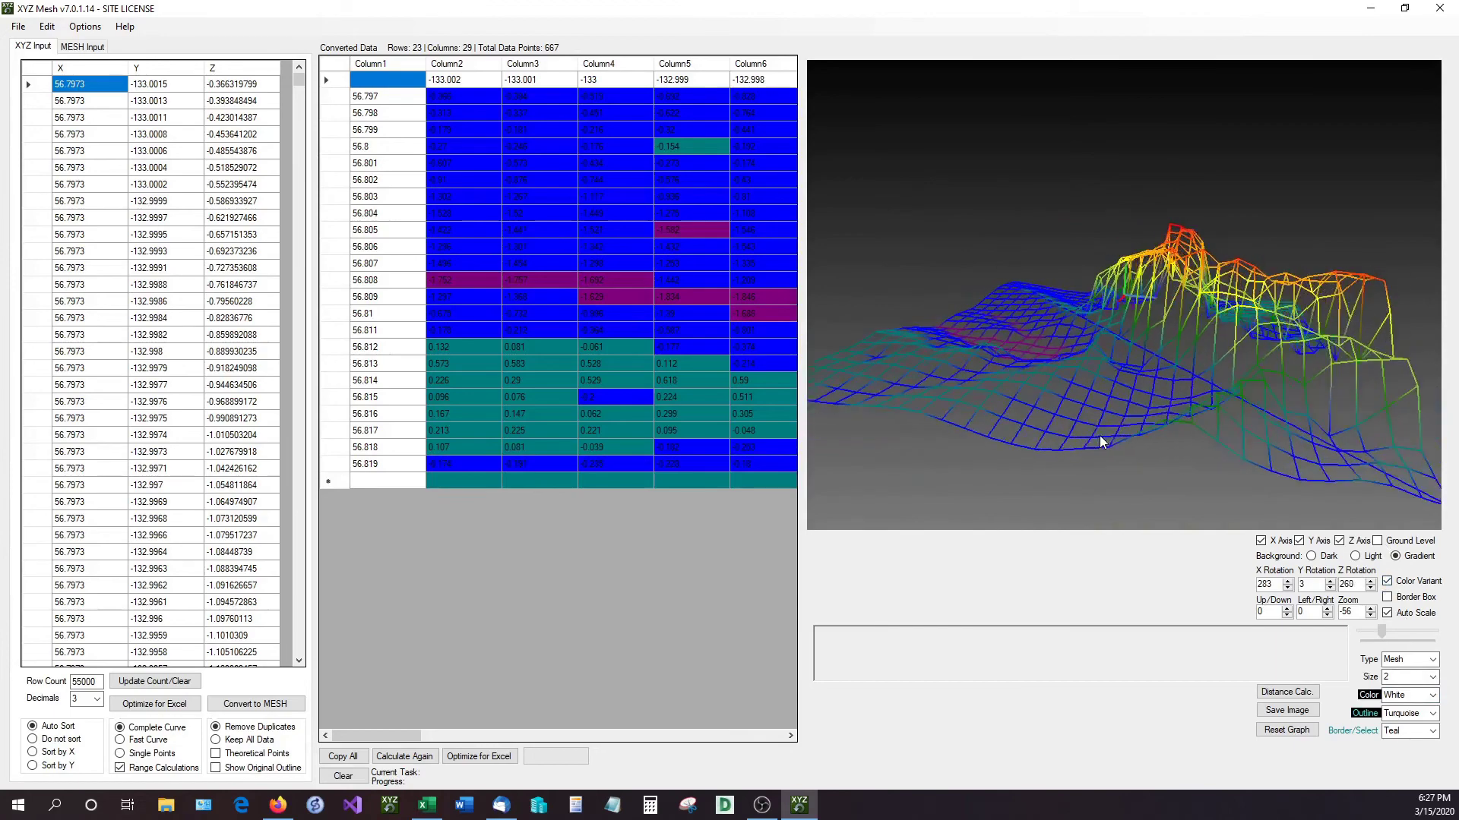
left_click(1431, 660)
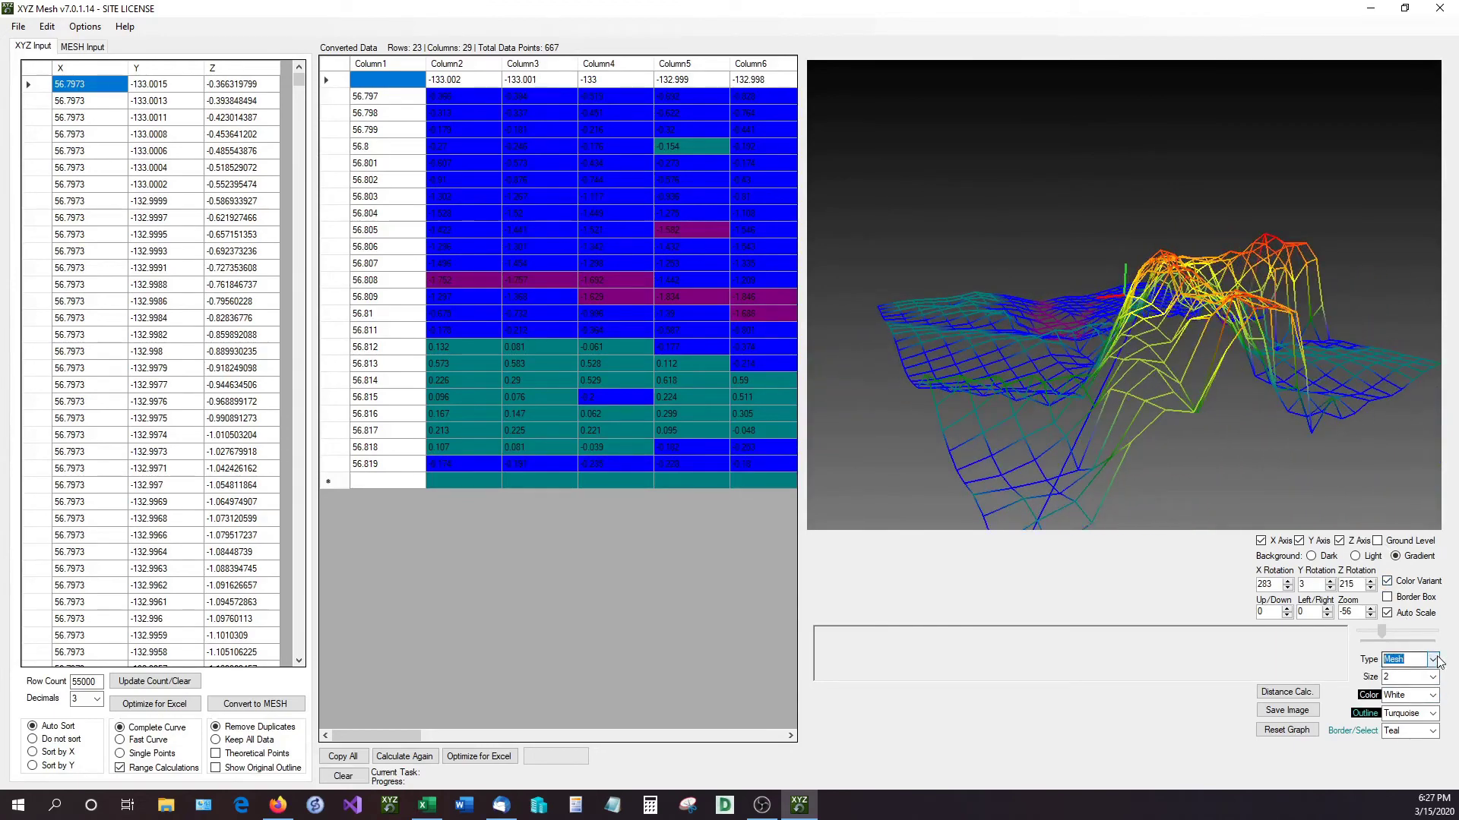
left_click(1412, 703)
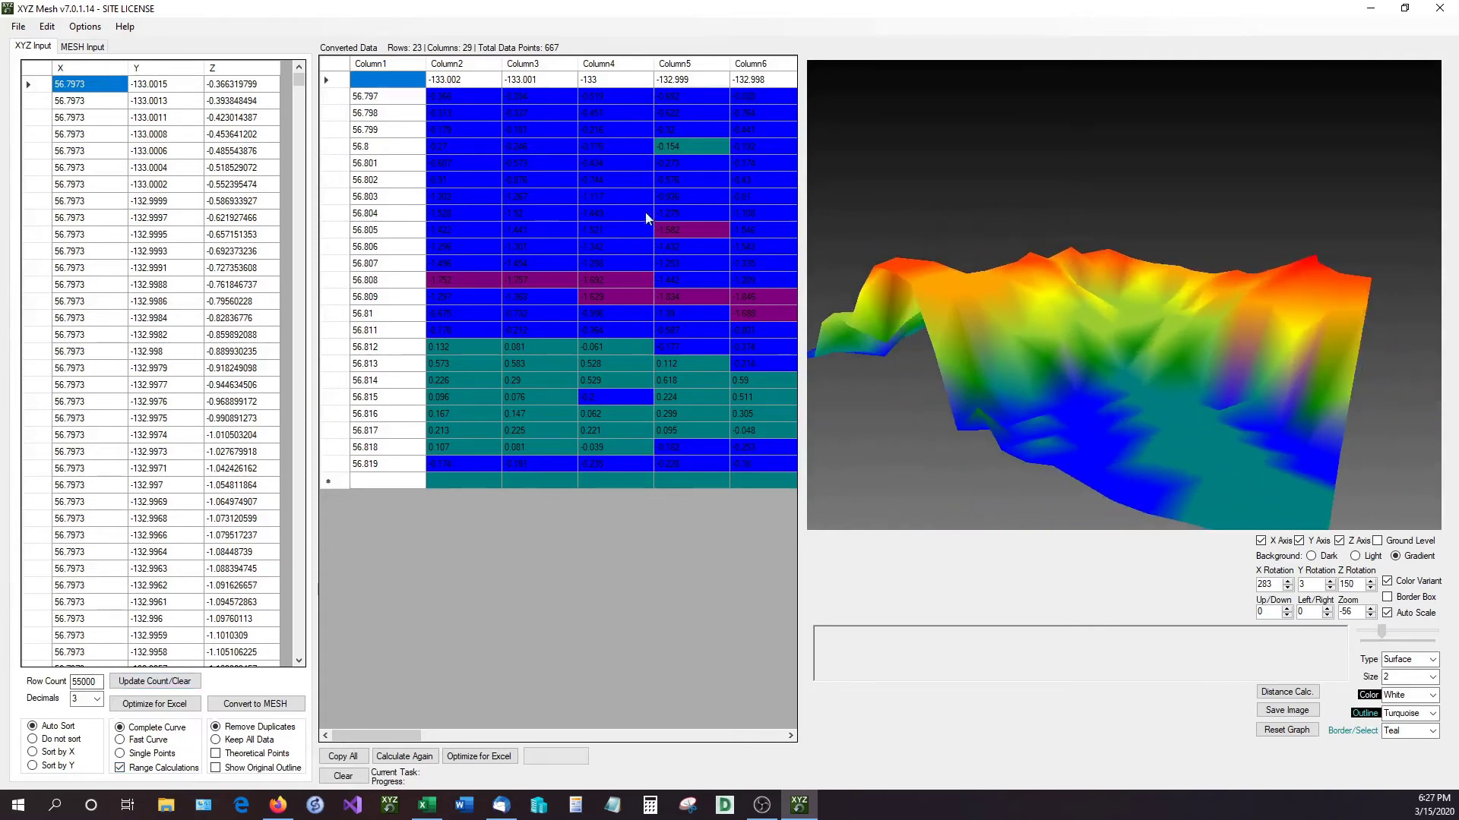
mouse_move(376, 735)
left_mouse_down()
mouse_move(738, 741)
mouse_move(380, 736)
left_mouse_up()
left_click_drag(1138, 391, 1306, 391)
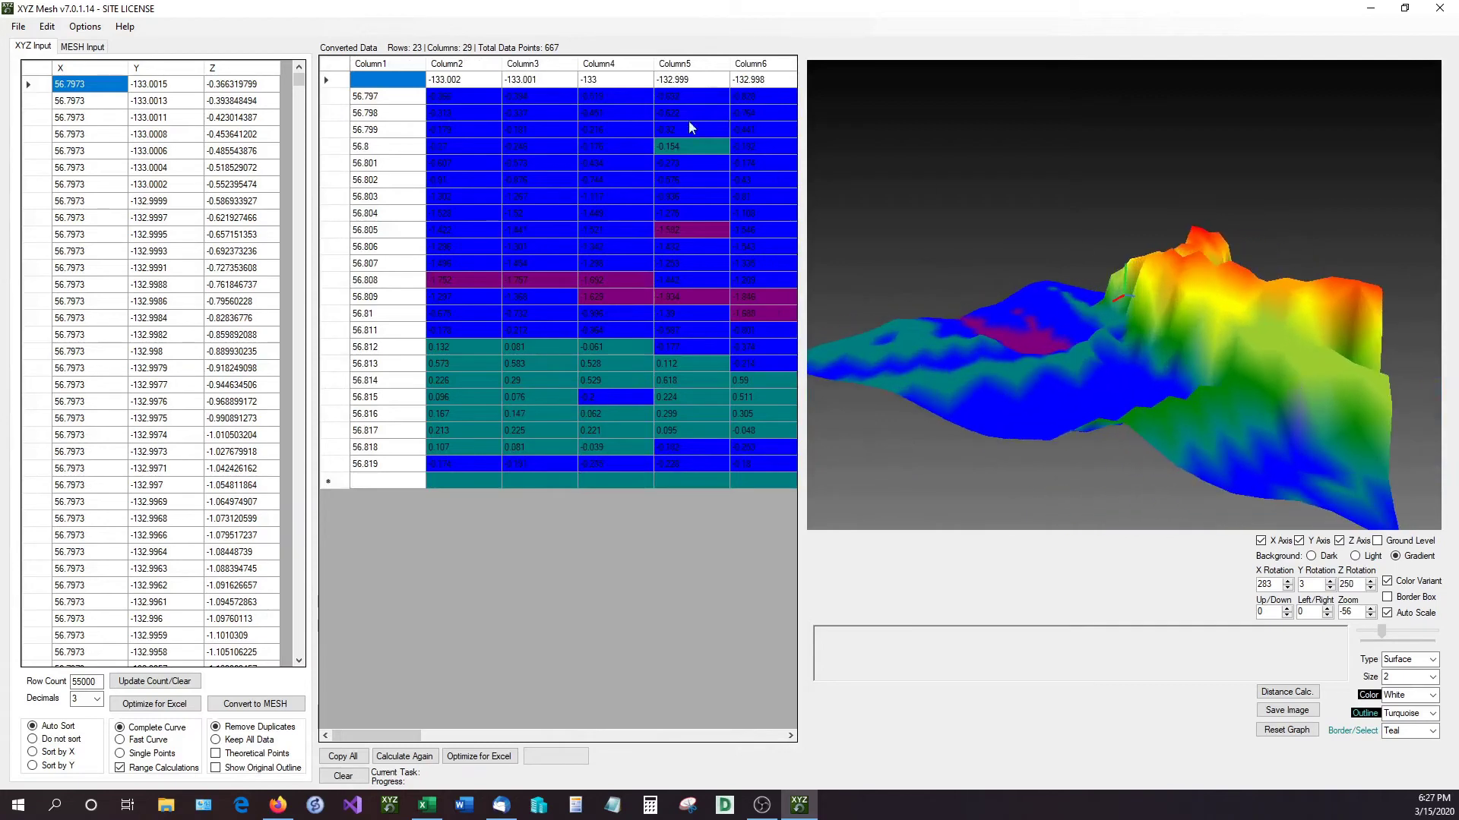
Export the mesh to Excel from the File menu with Display 3-D Surface selected.
left_click(18, 26)
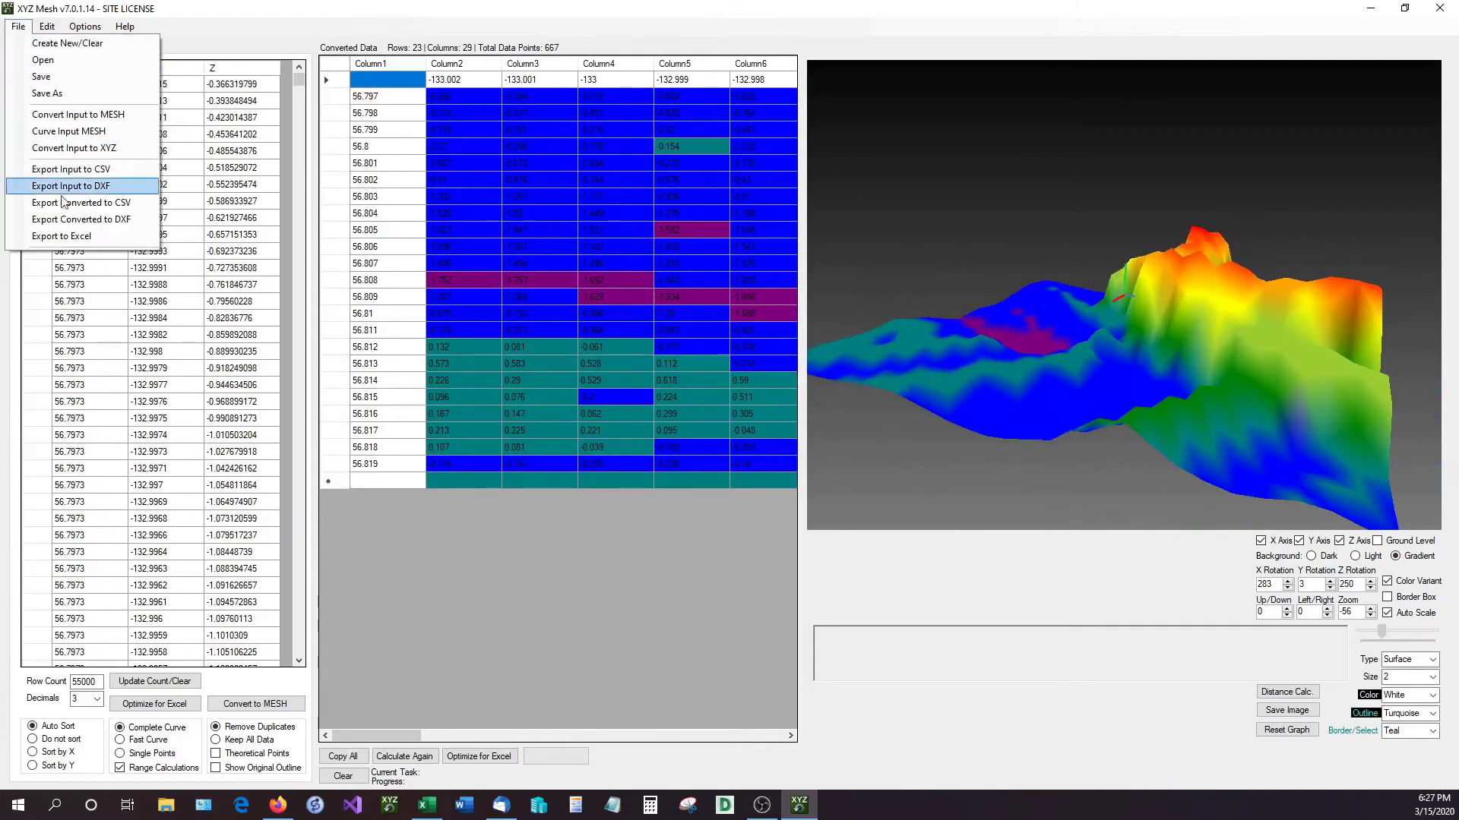
left_click(82, 237)
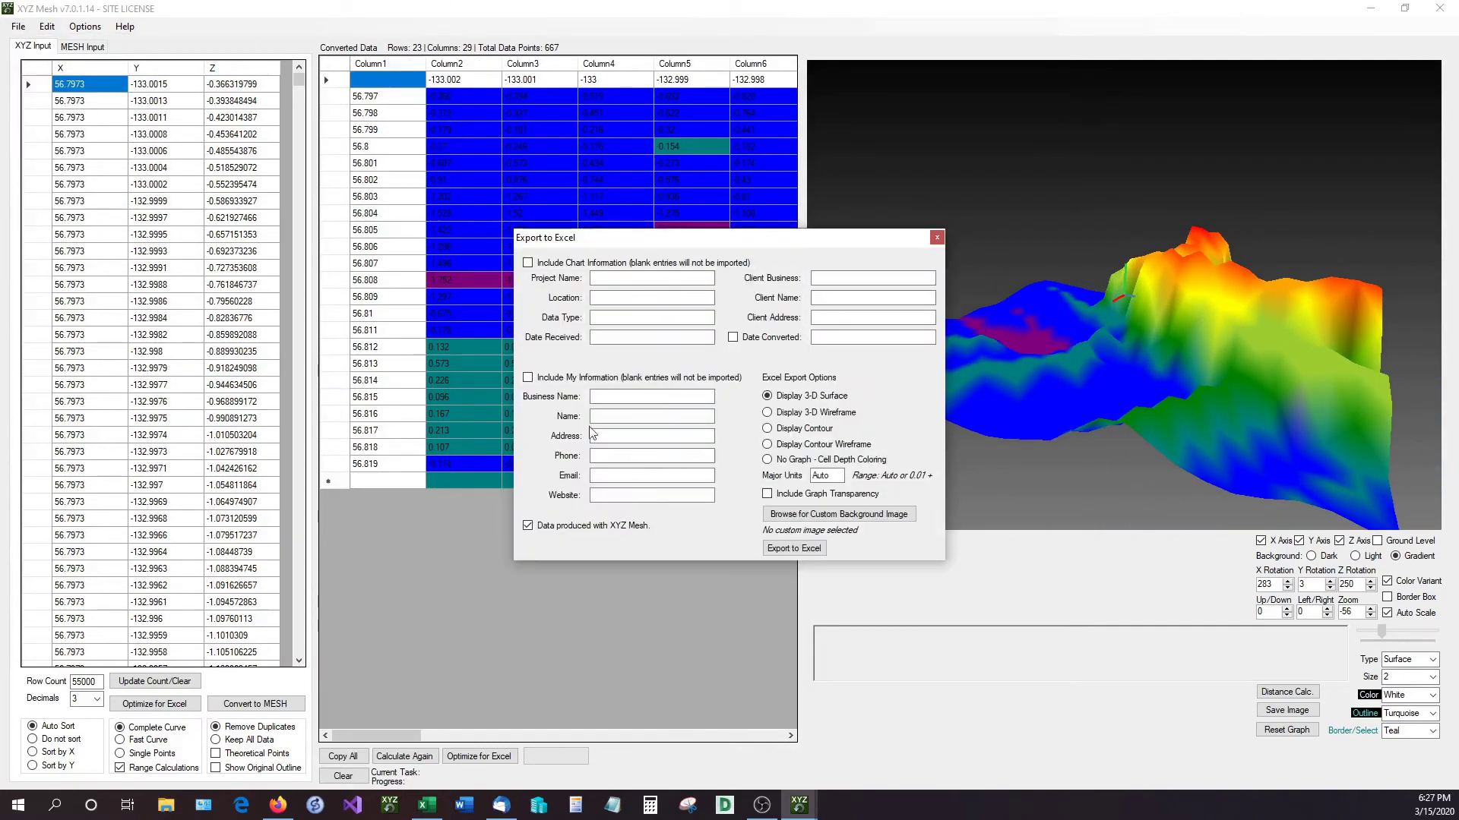
left_click(622, 280)
left_click(622, 283)
key("Tab")
key("Tab")
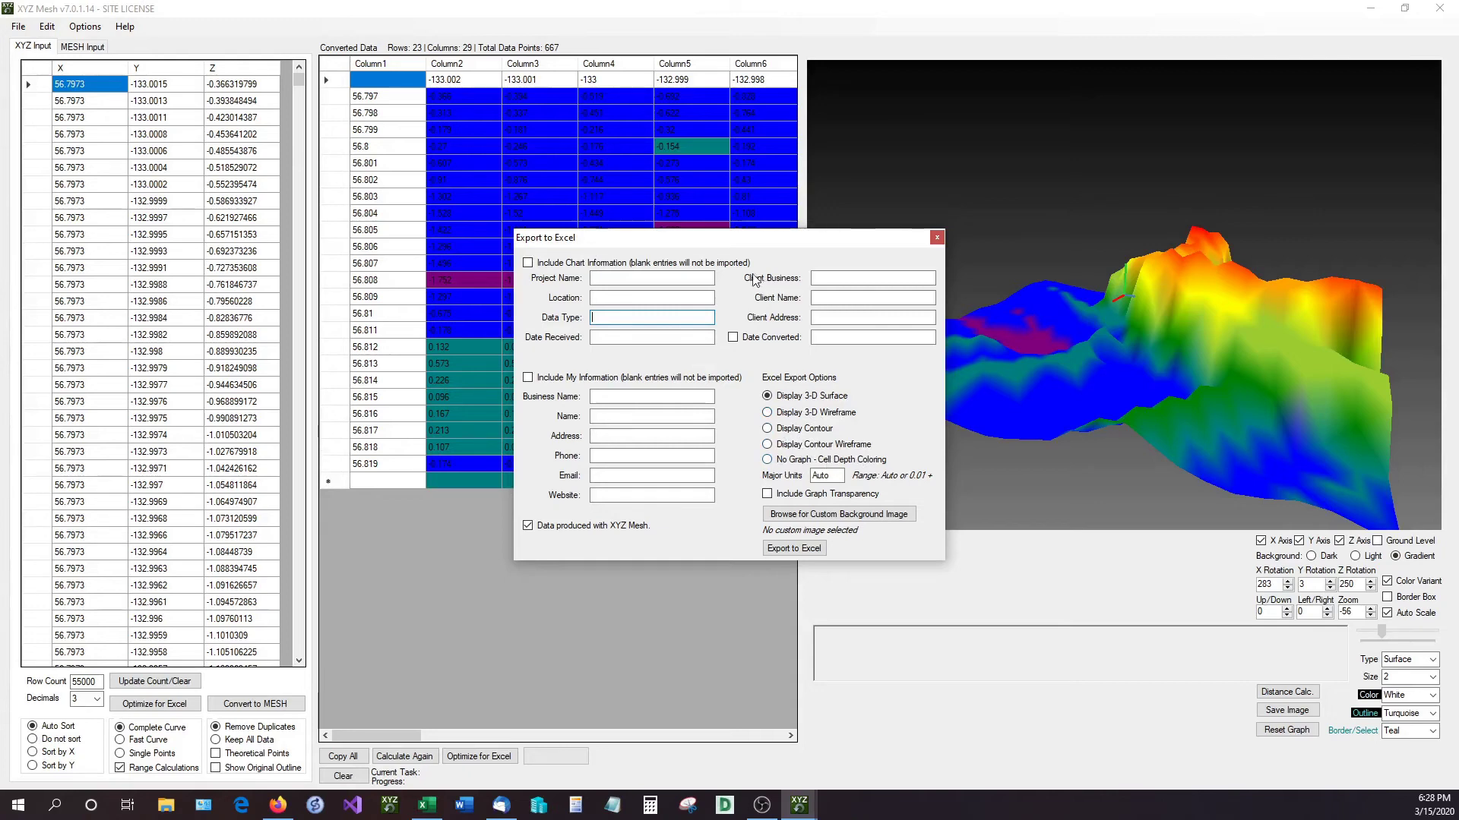
left_click_drag(738, 243, 629, 454)
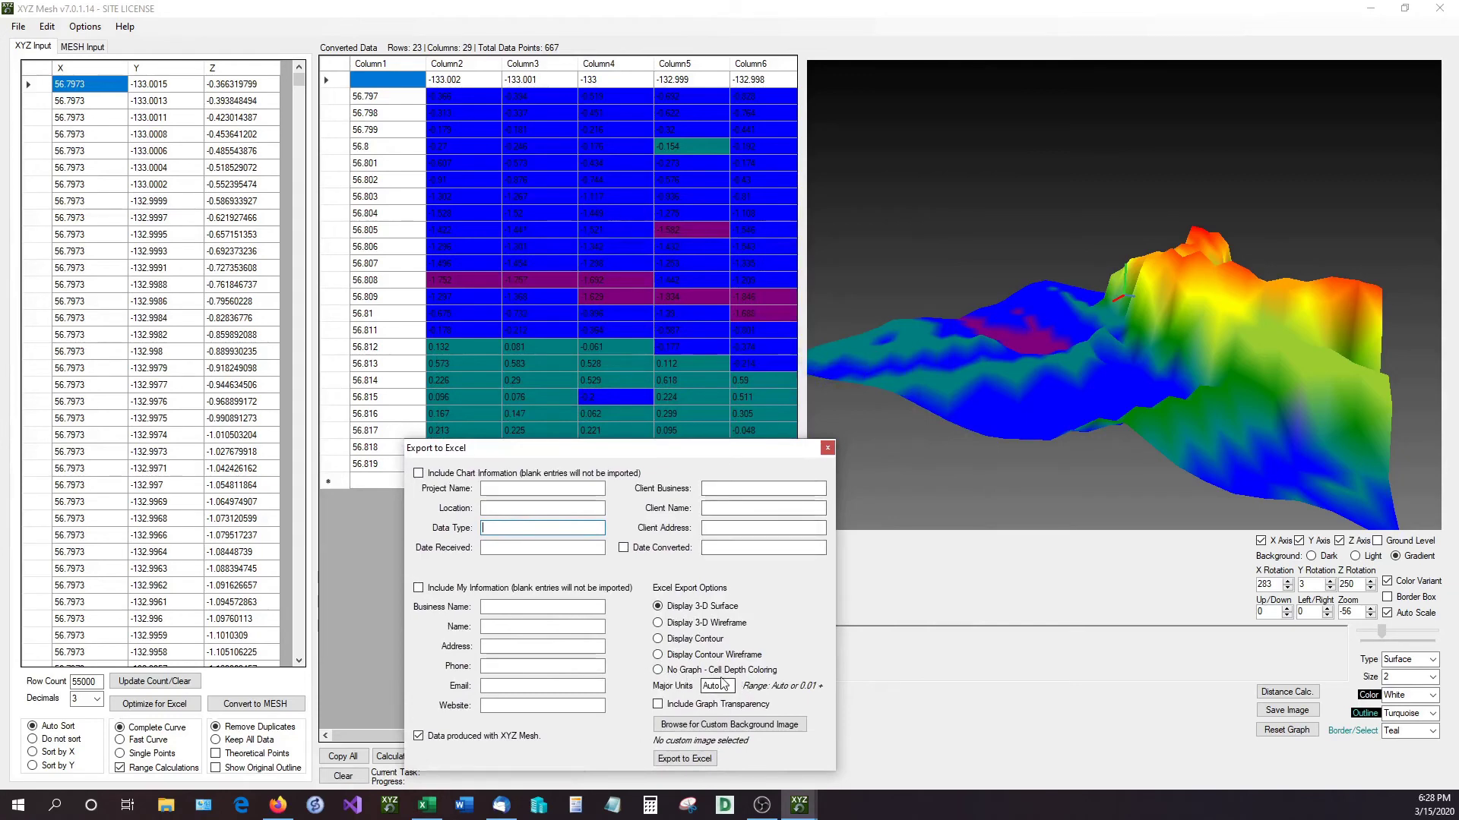
left_click_drag(613, 448, 612, 292)
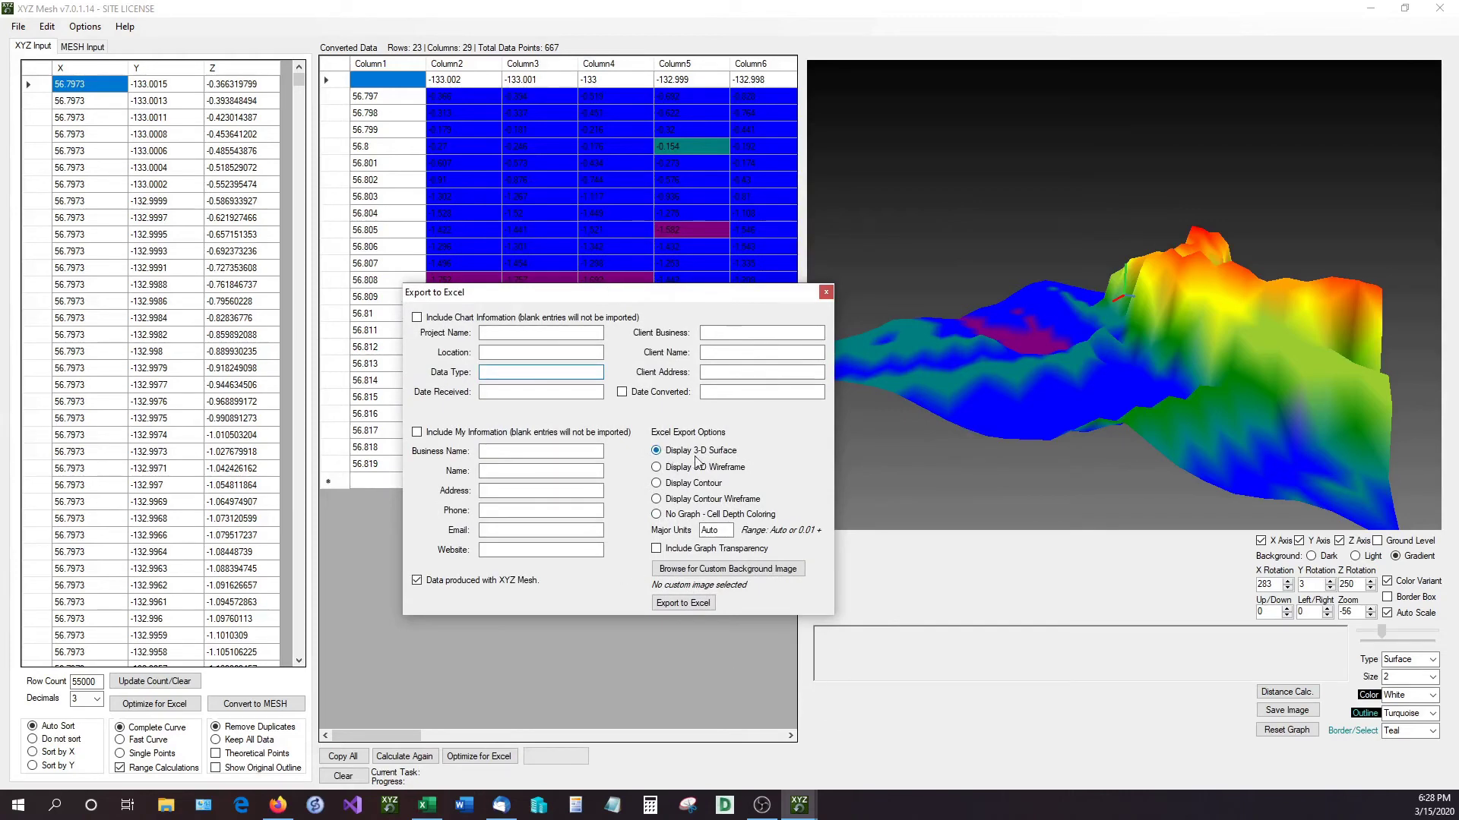
left_click(671, 606)
left_click(685, 600)
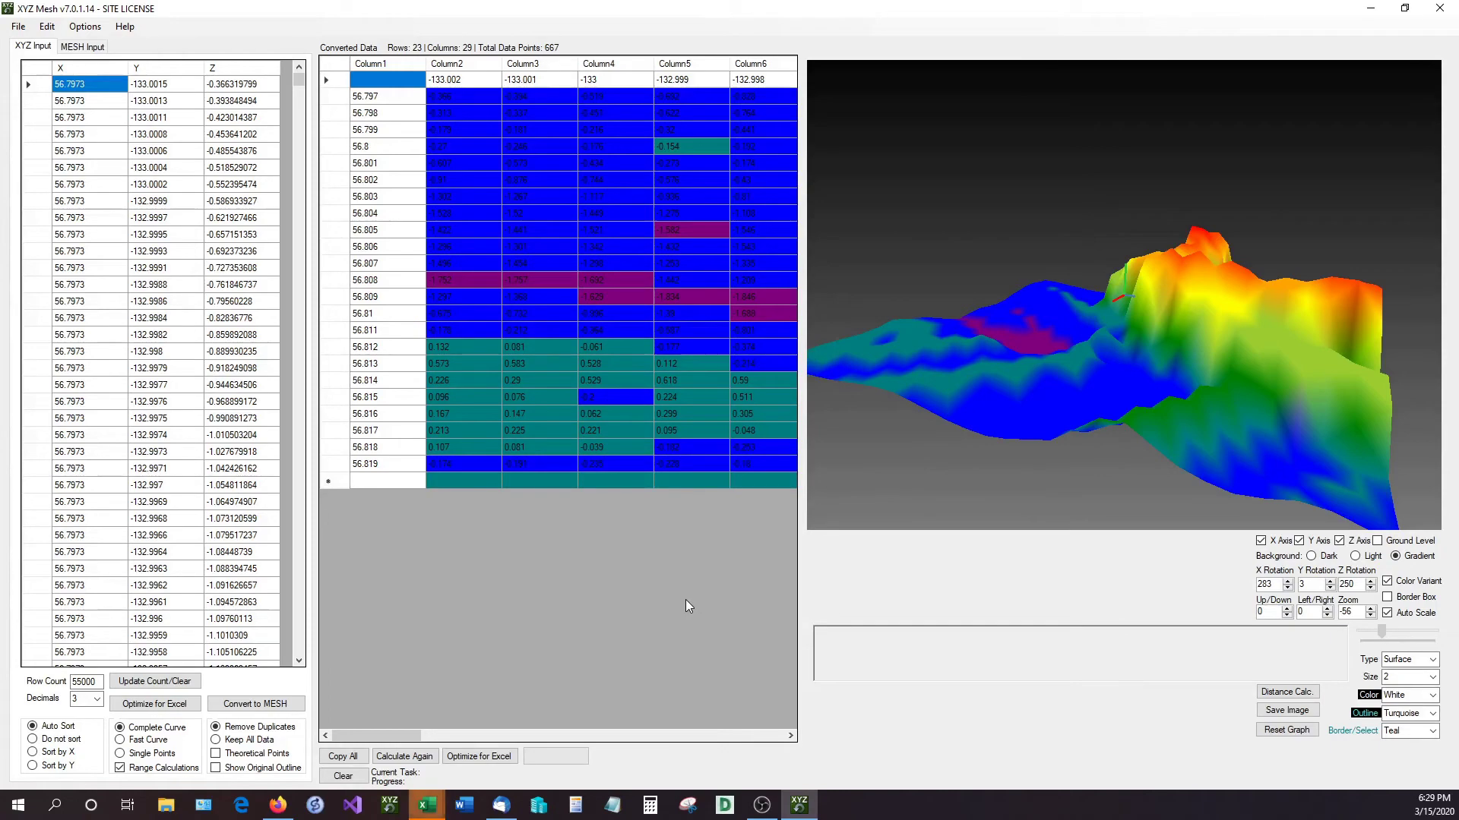
Bring Book1 forward and enlarge its 3-D surface chart across the sheet beside the MESH data.
mouse_move(423, 811)
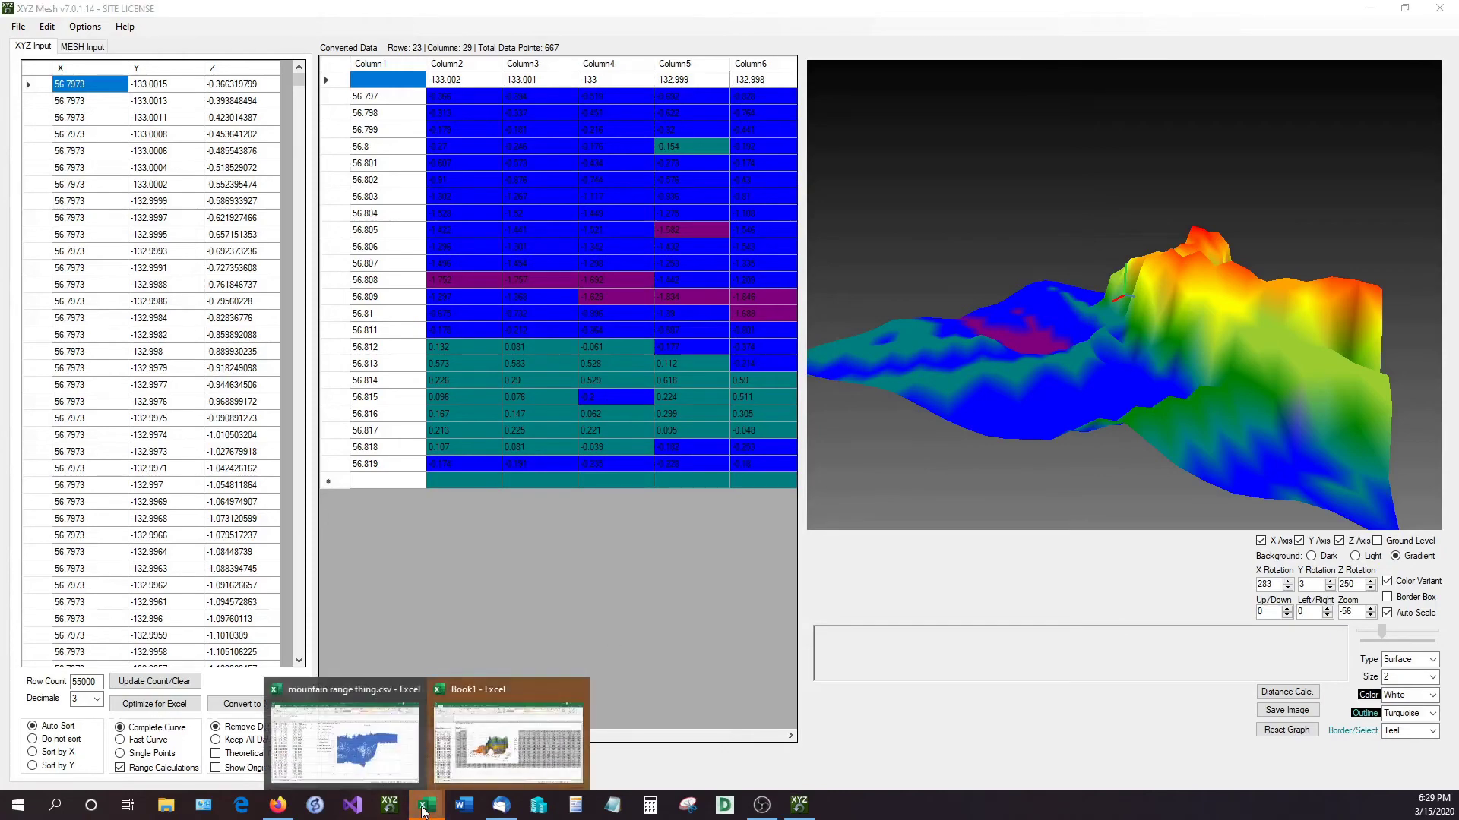
left_click(481, 766)
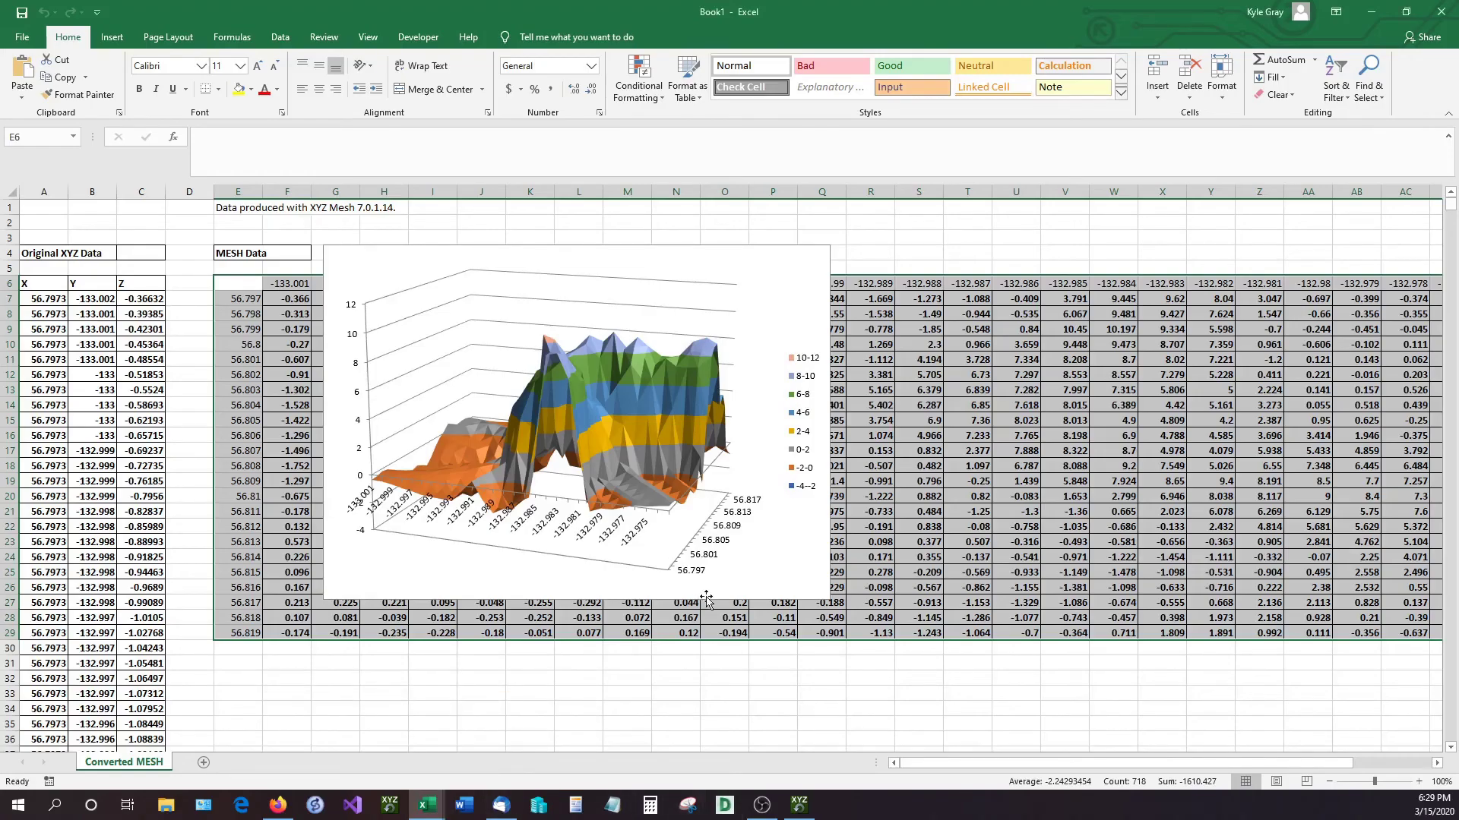
left_click(803, 589)
left_click_drag(804, 590, 1229, 696)
left_click(59, 317)
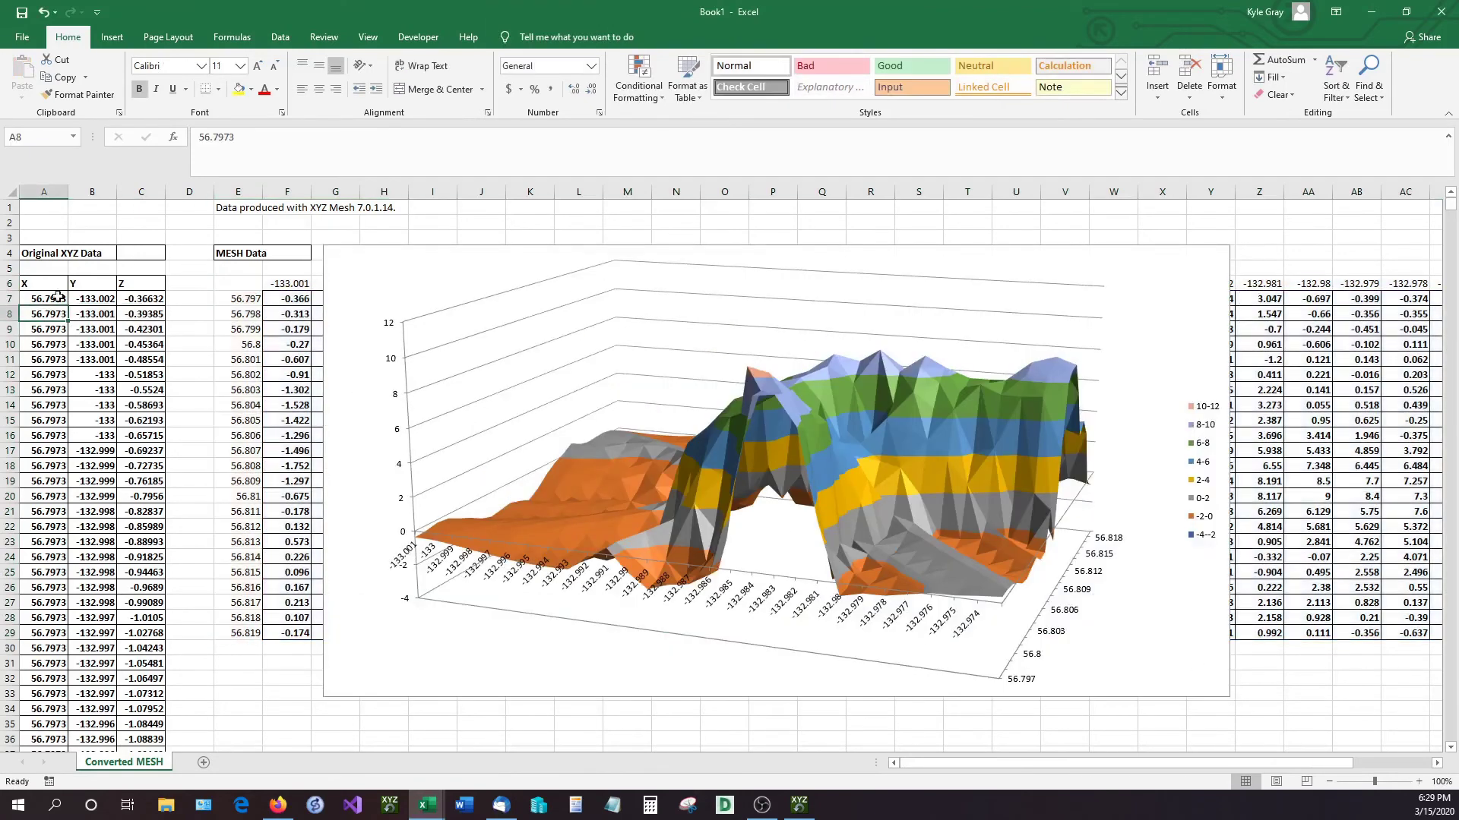
mouse_move(1451, 210)
left_mouse_down()
mouse_move(1450, 735)
mouse_move(1449, 202)
left_mouse_up()
left_click(1135, 297)
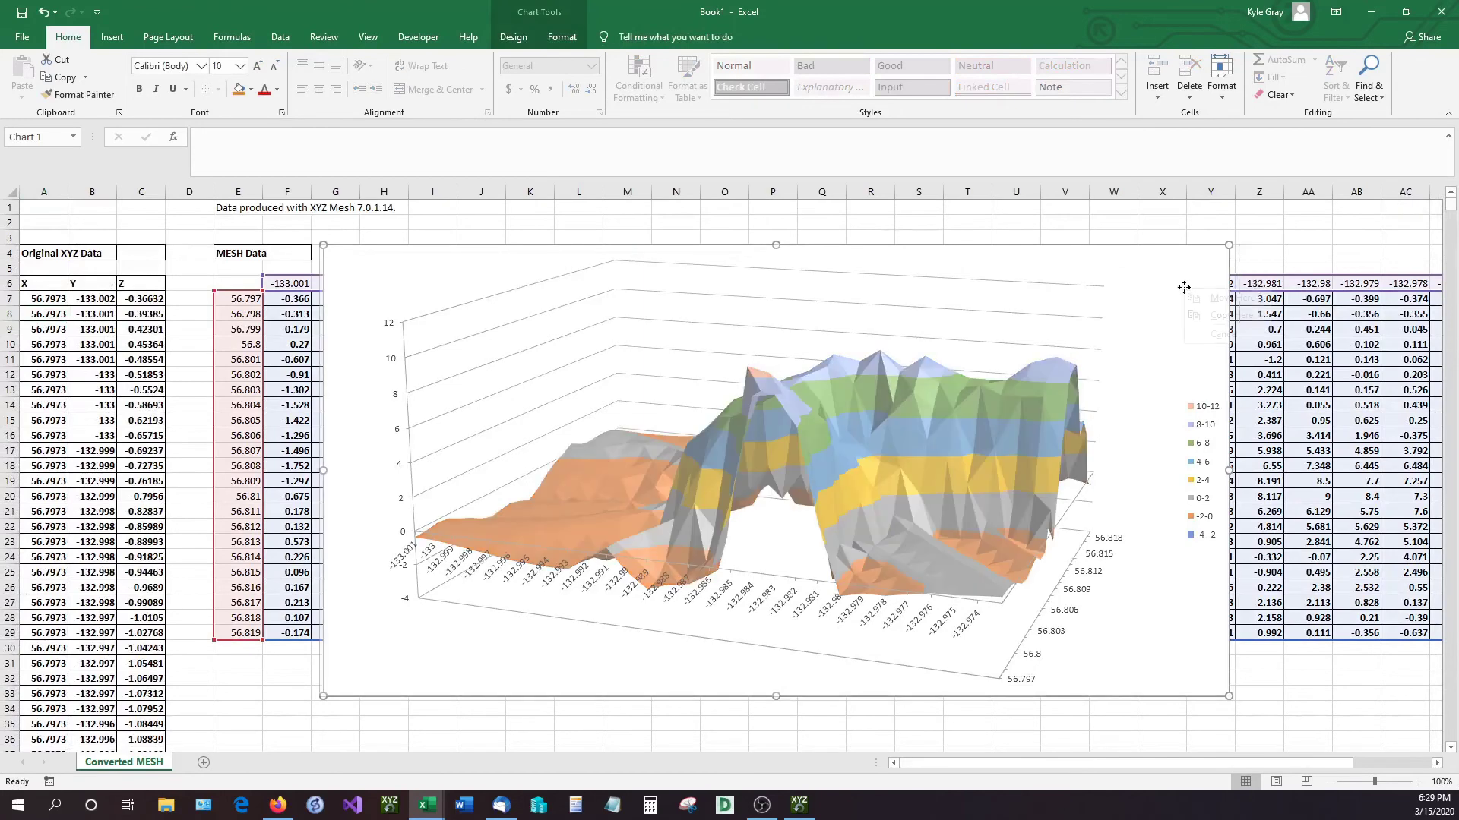
right_click(1215, 287)
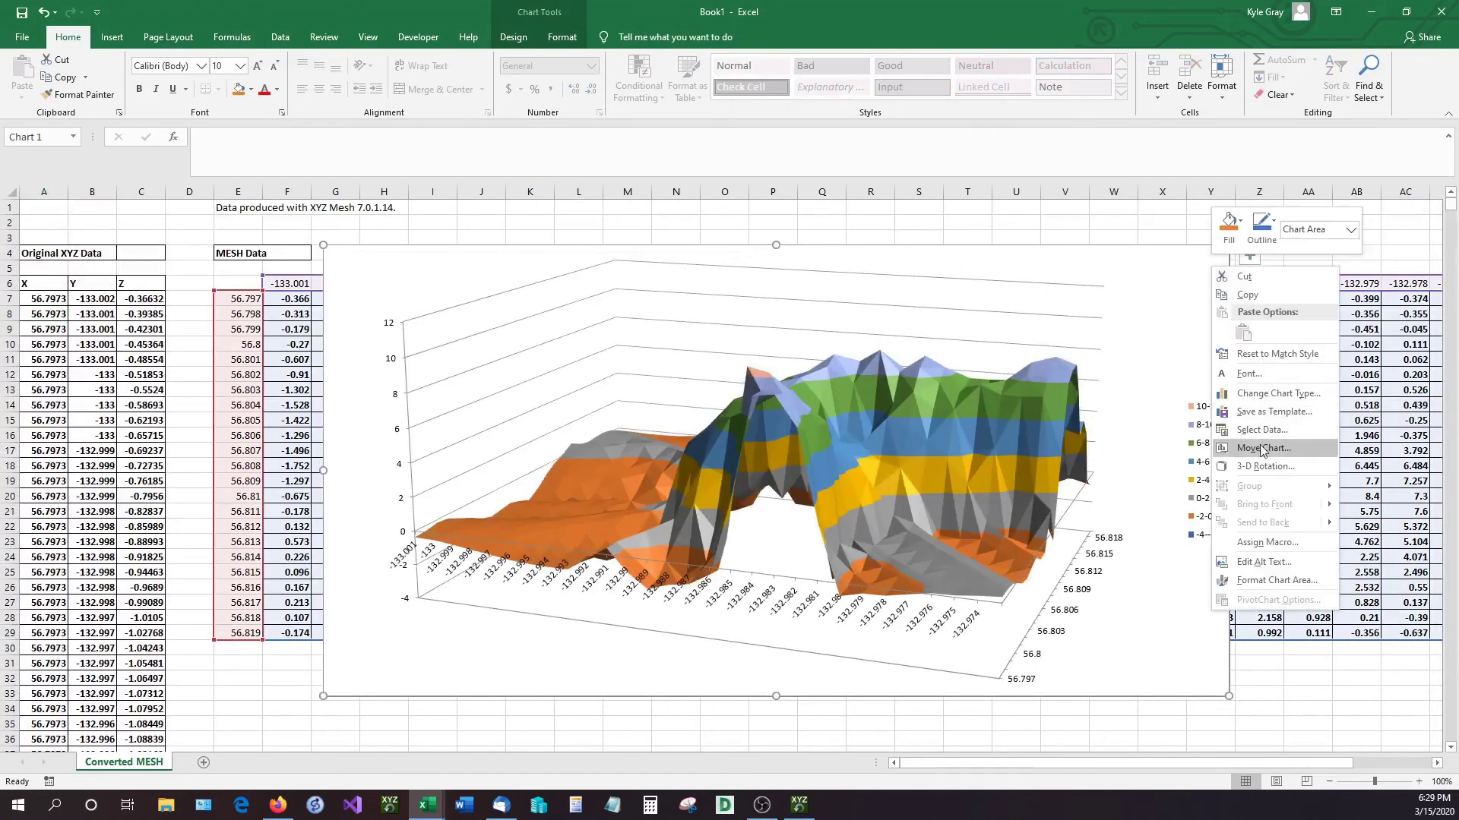
Open the chart's 3-D Rotation settings and spin the X rotation around through 359.9° to 290°.
left_click(1263, 466)
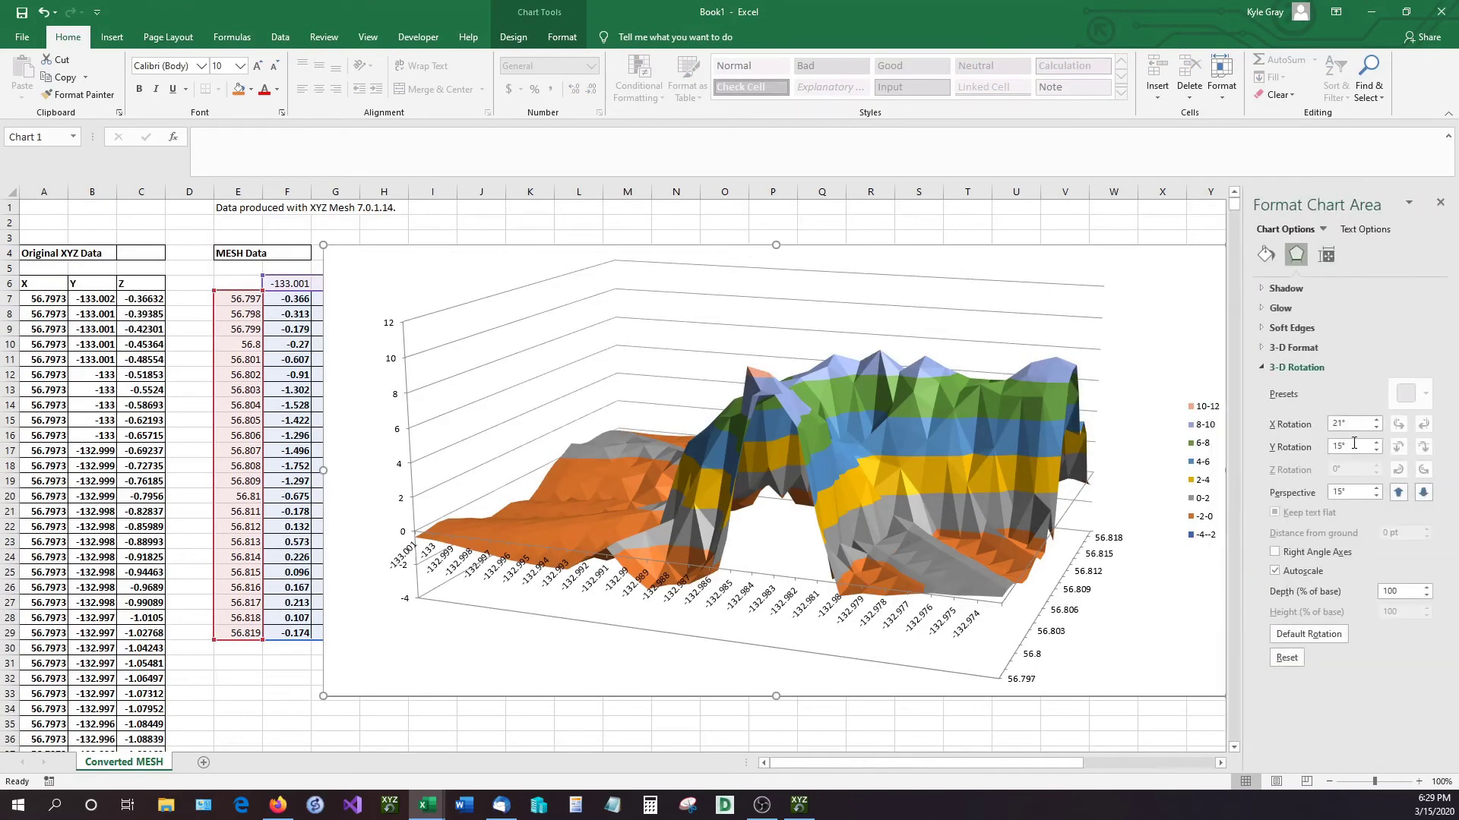
left_click(1374, 430)
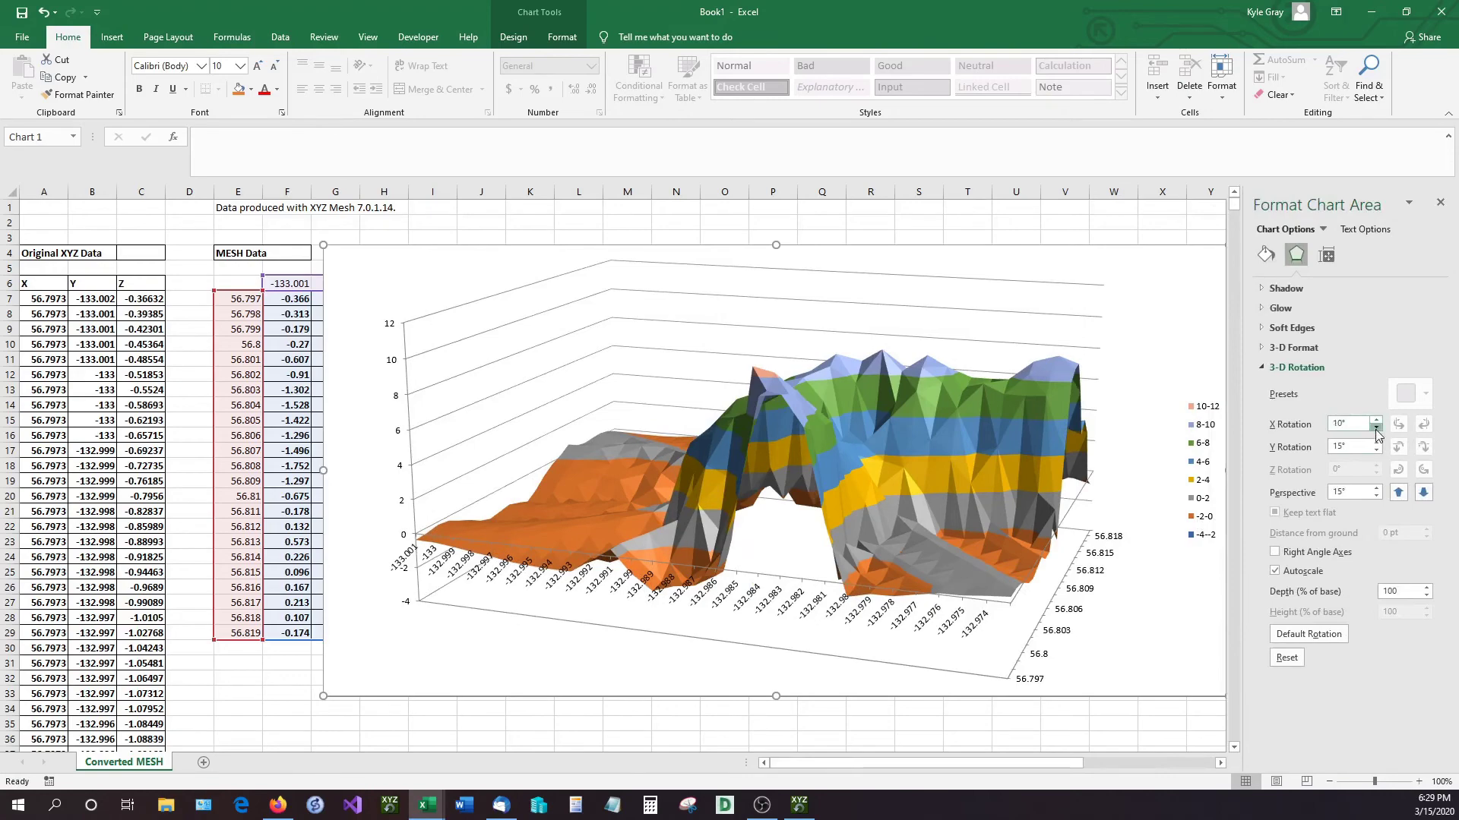
left_click(1375, 420)
left_click(1376, 421)
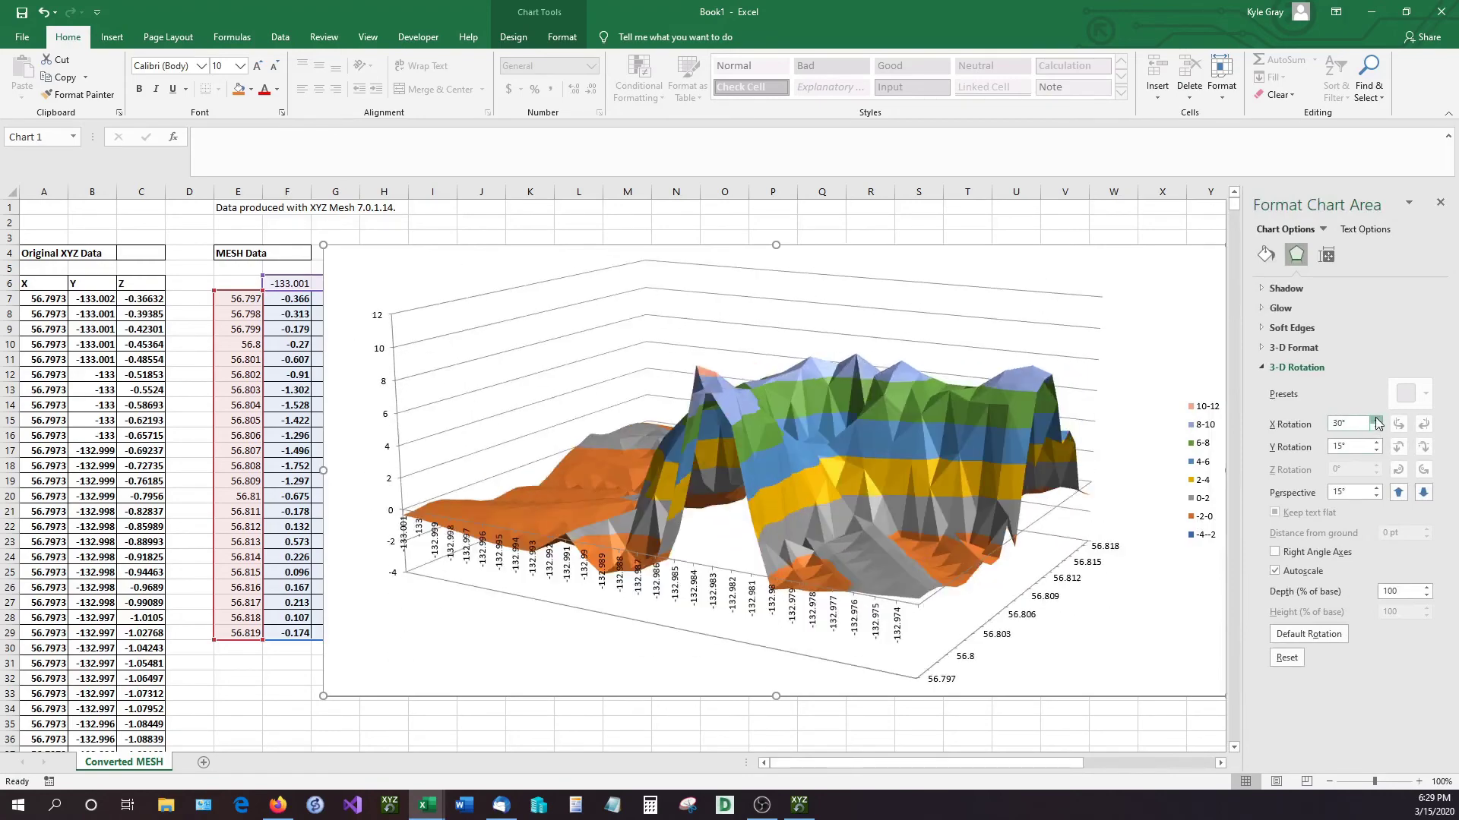
left_click_drag(1376, 421, 1377, 422)
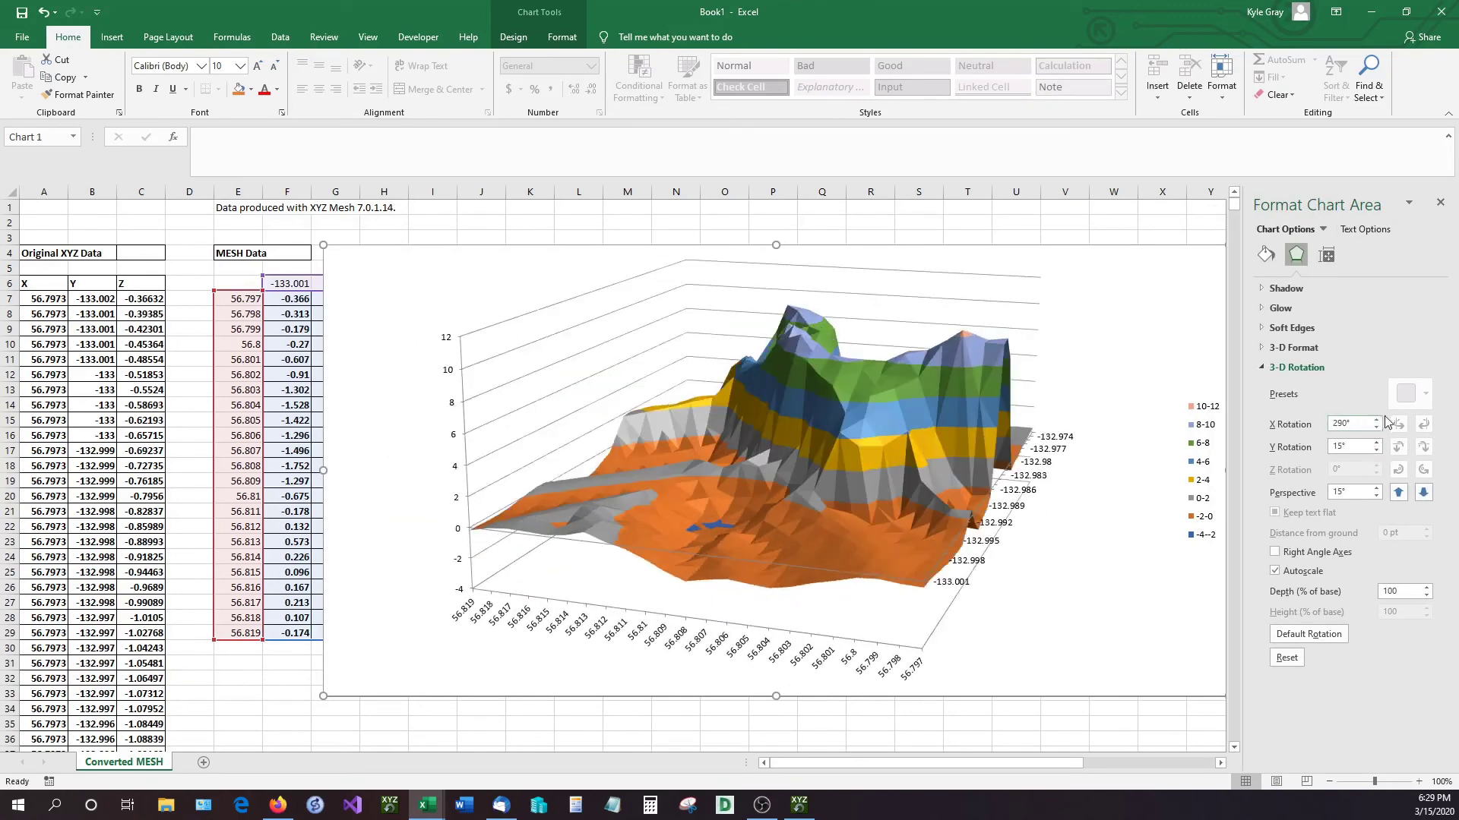
left_click(1376, 419)
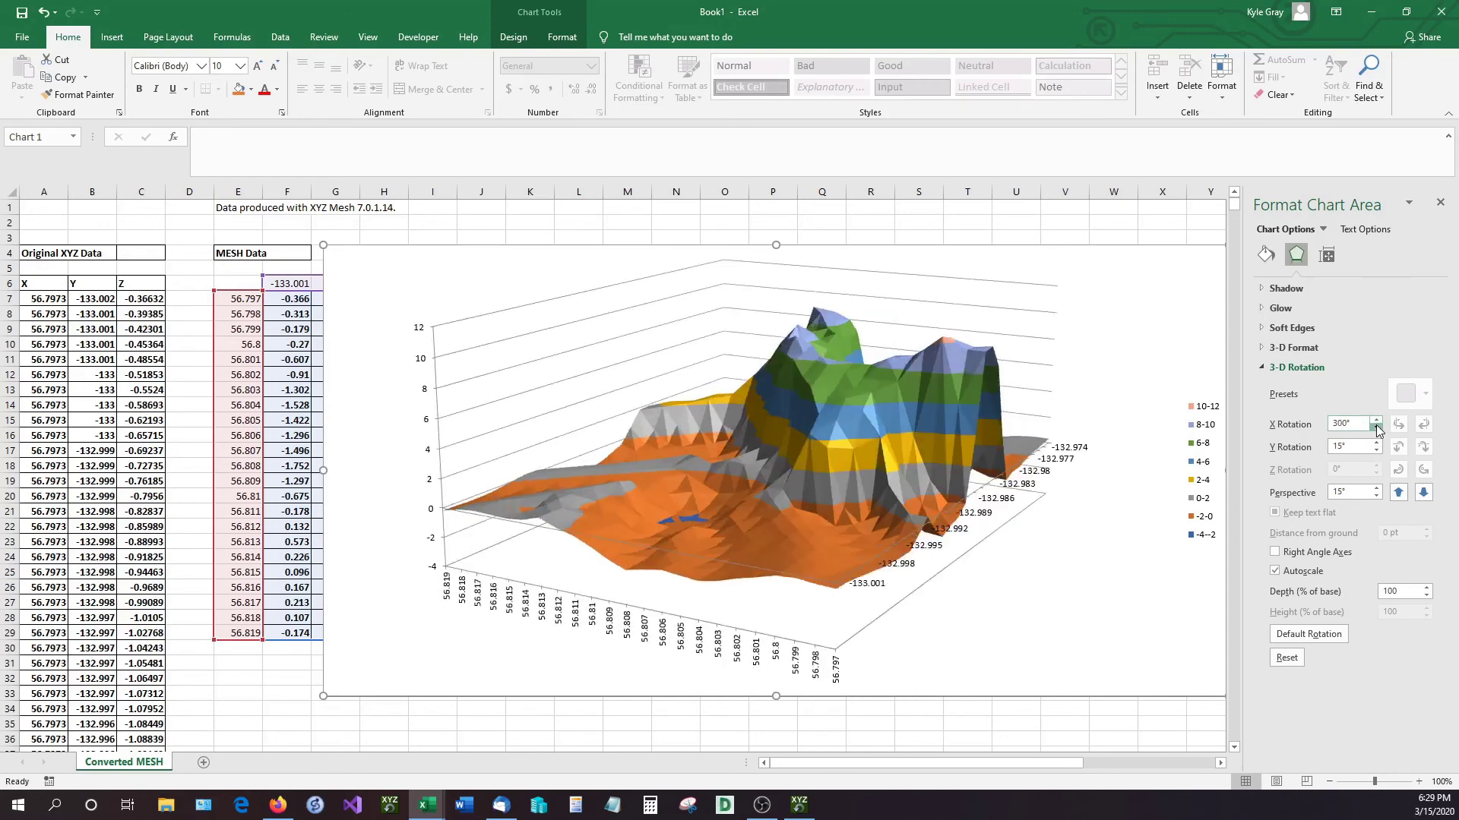
left_click_drag(1378, 422, 1378, 423)
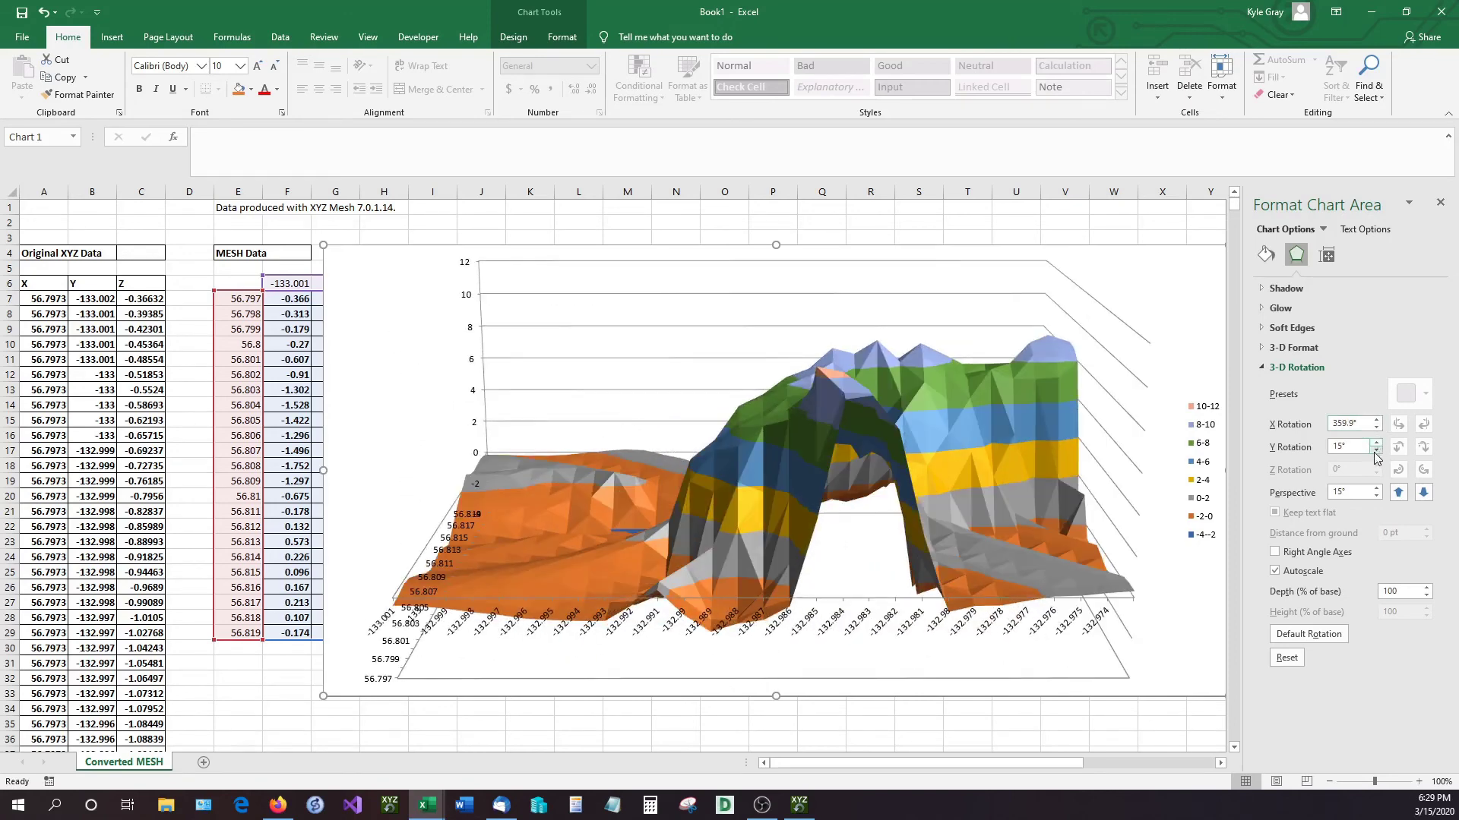
left_click_drag(1377, 427, 1377, 427)
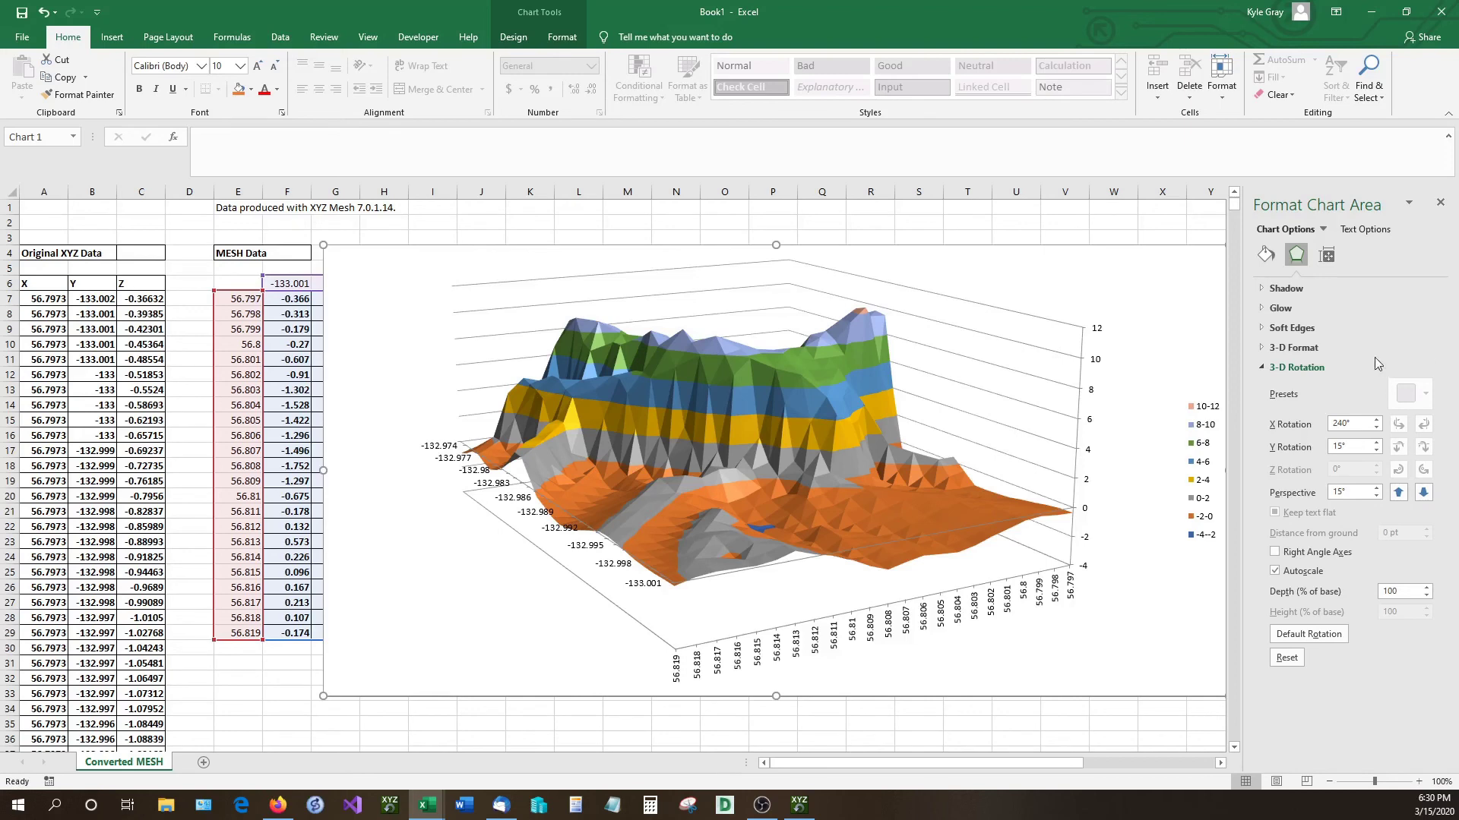
Step the chart's X rotation down from 280° through 210° and 90° to 0°.
left_click(1376, 426)
left_click(1376, 427)
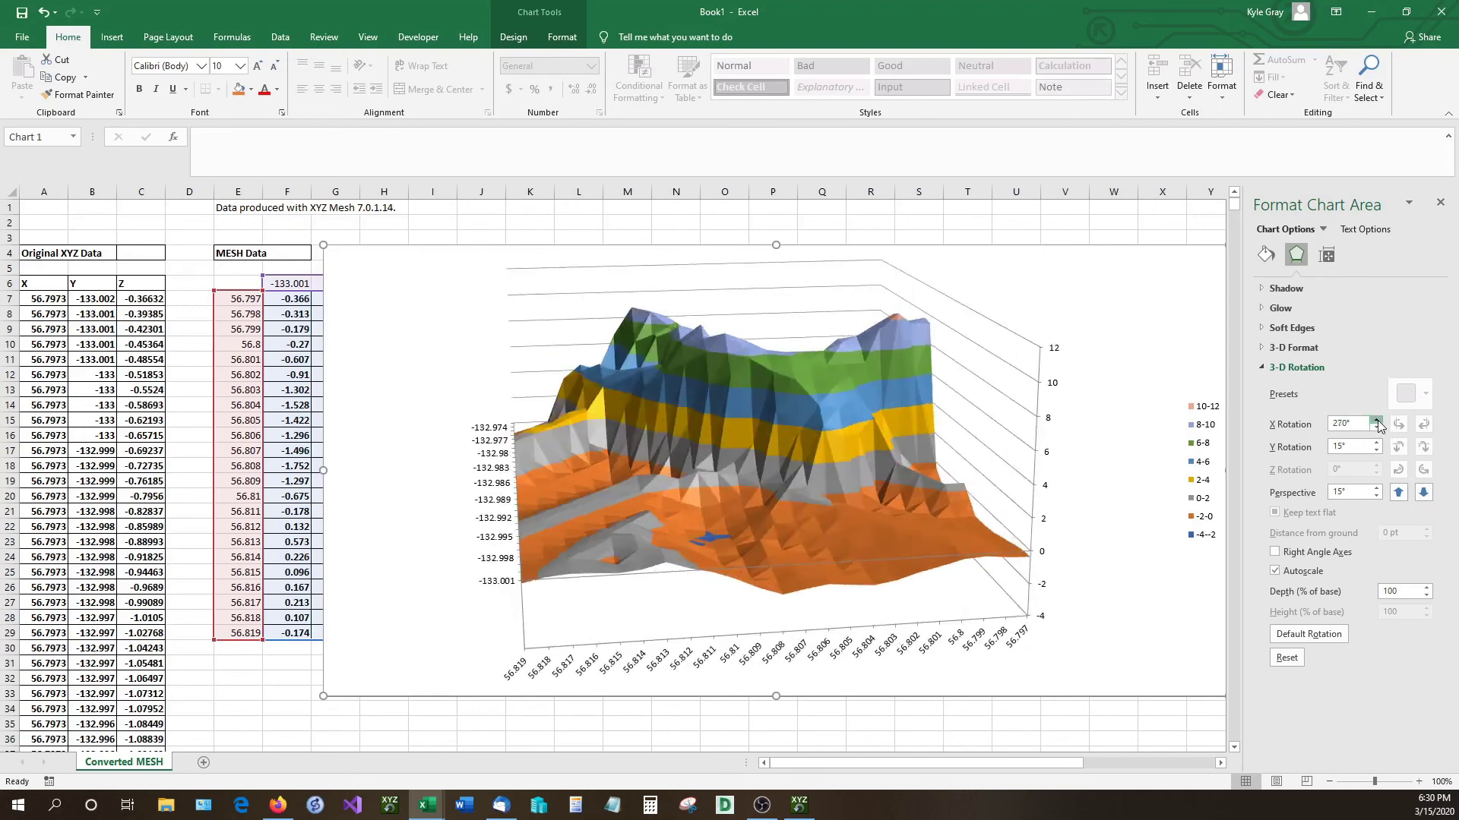
left_click(1377, 427)
left_click(1376, 427)
left_click(1377, 430)
left_click(1376, 430)
left_click(1376, 430)
left_click(1377, 429)
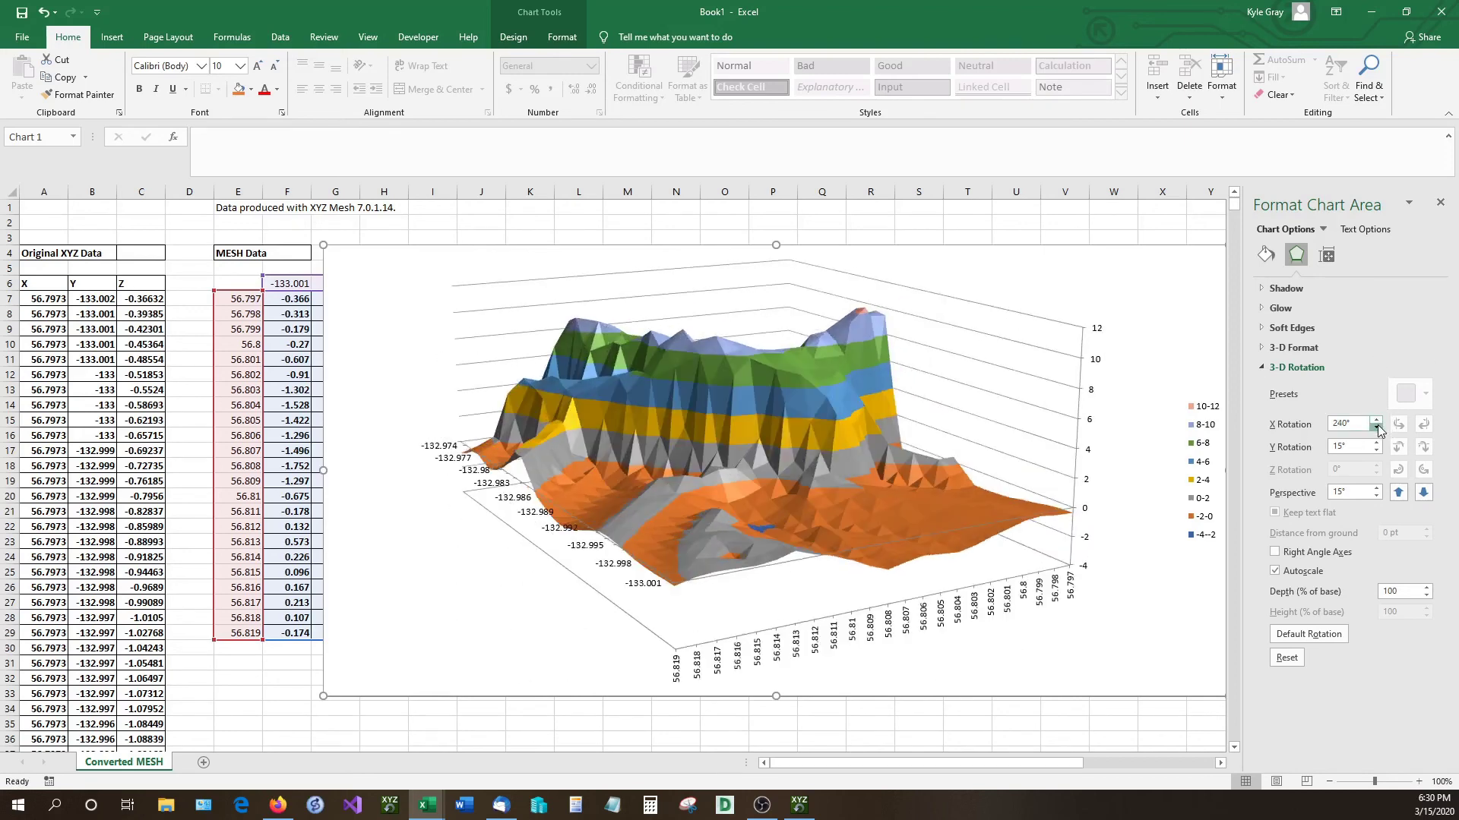
left_click(1377, 430)
left_click(1377, 430)
left_click(1376, 430)
left_click(1376, 430)
left_click(1376, 430)
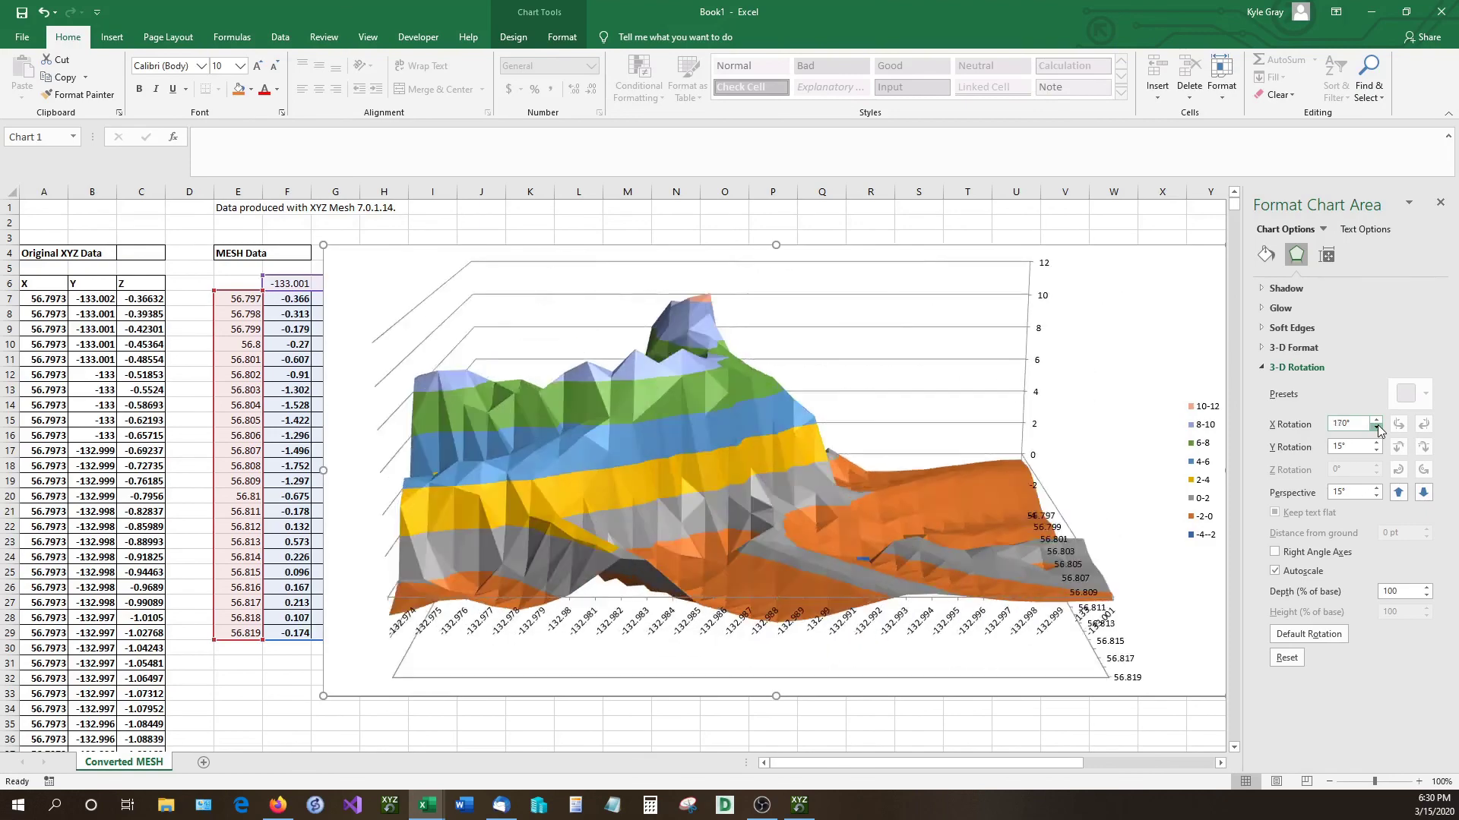
left_click(1377, 430)
left_click(1377, 430)
left_click(1376, 430)
left_click(1376, 430)
left_click(1377, 430)
left_click(1377, 430)
left_click(1377, 430)
left_click(1376, 430)
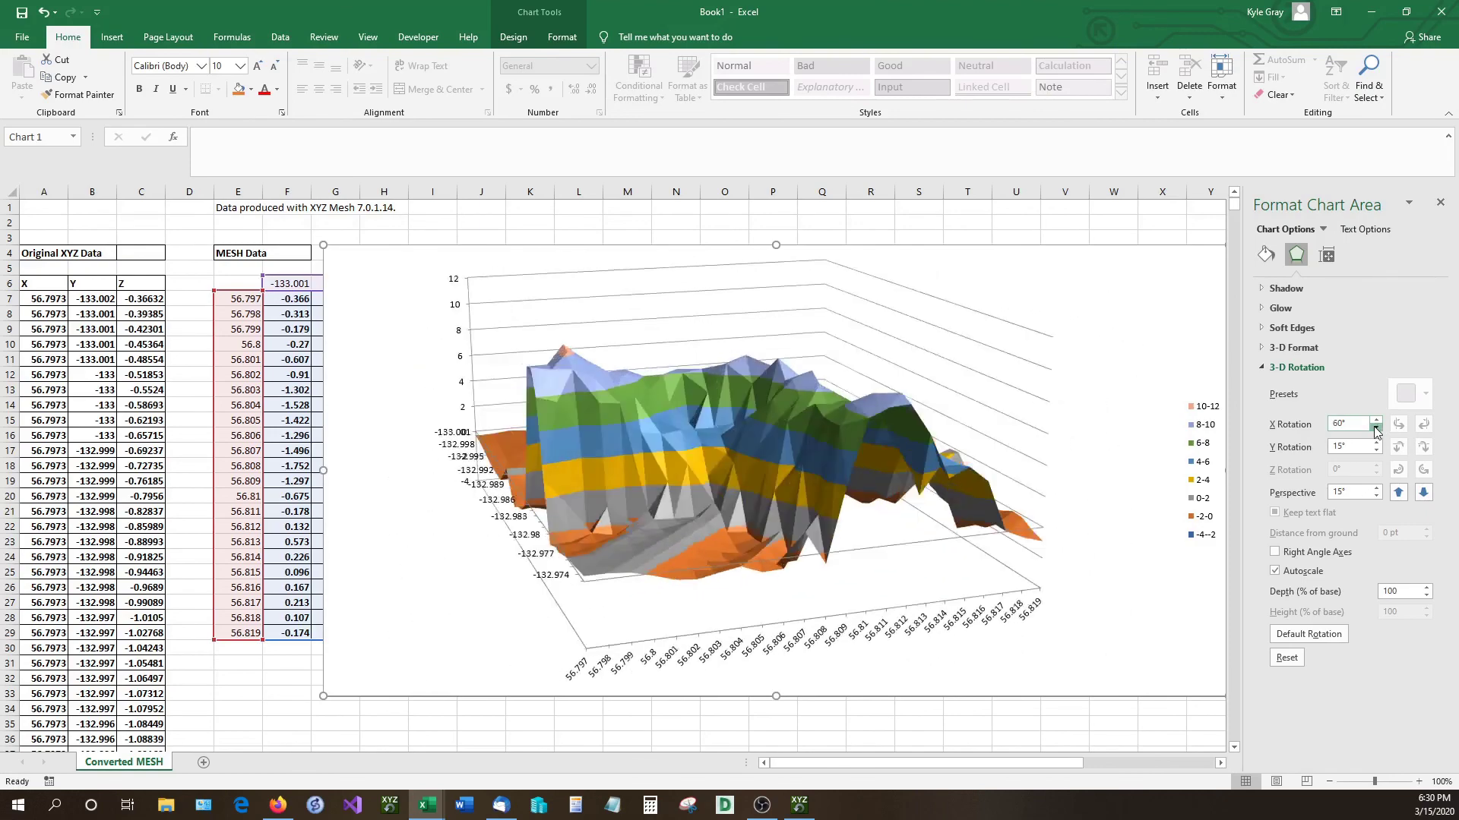
left_click(1377, 430)
left_click(1376, 430)
left_click(1376, 430)
left_click(1376, 430)
left_click(1377, 430)
left_click(1376, 430)
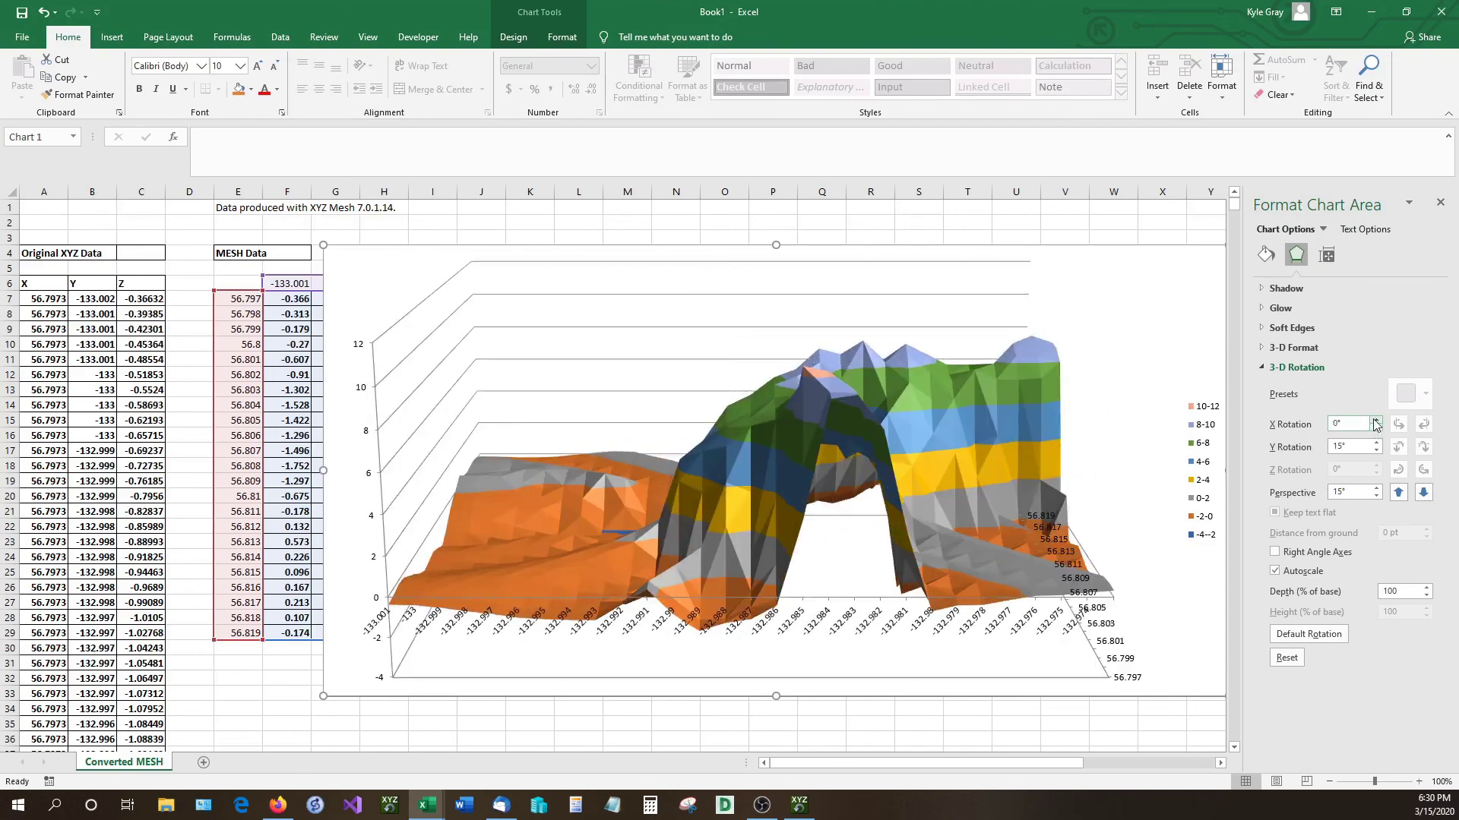
Step the X rotation back up past 290°, then settle it at 210°.
left_click(1376, 420)
left_click(1376, 421)
left_click(1375, 421)
left_click(1376, 421)
left_click(1376, 421)
left_click(1376, 421)
left_click(1375, 421)
left_click(1376, 421)
left_click(1376, 421)
left_click(1376, 421)
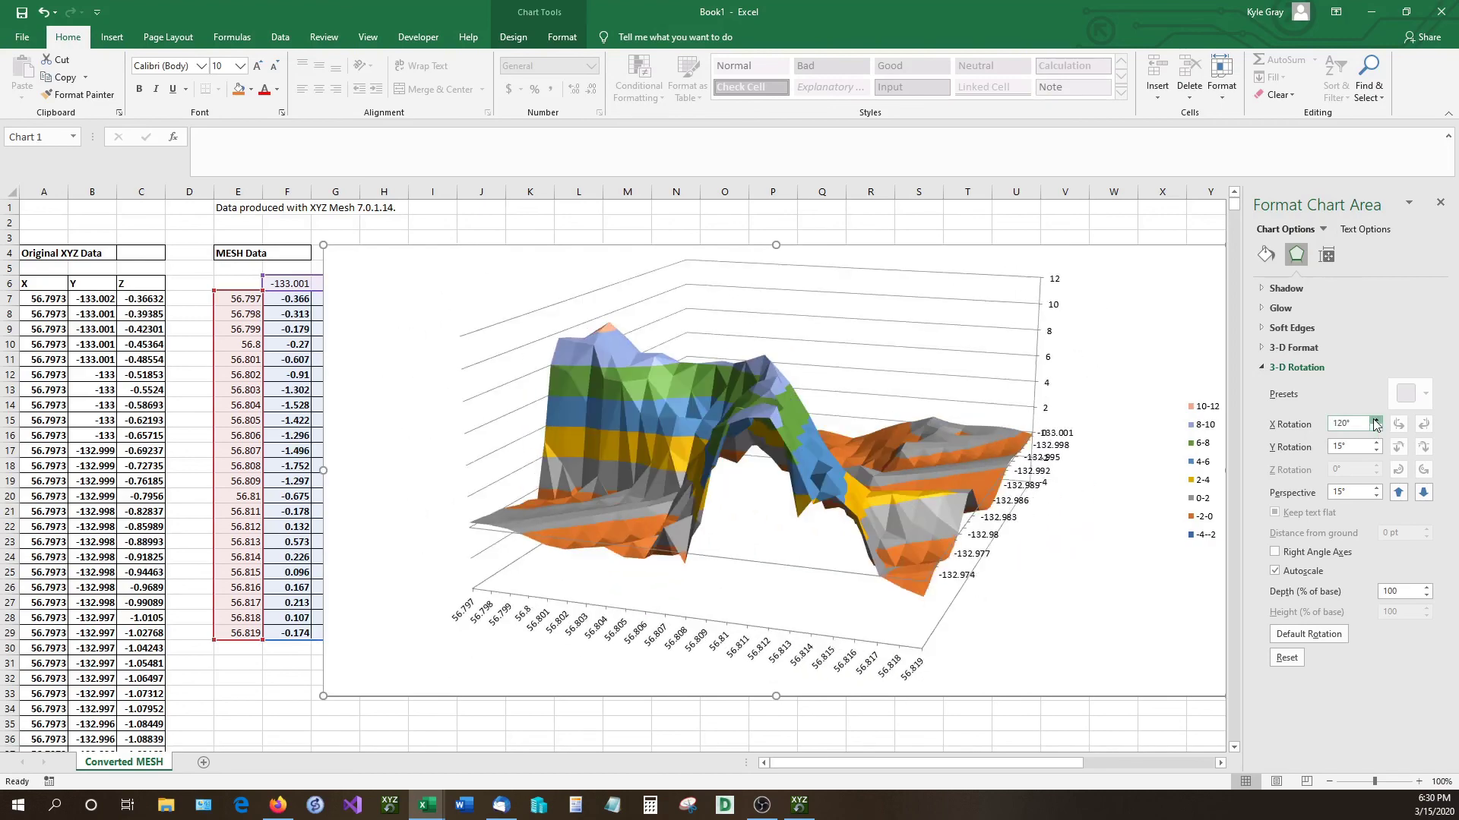
left_click(1375, 421)
left_click(1376, 421)
left_click(1376, 421)
left_click(1376, 421)
left_click(1376, 421)
left_click(1376, 421)
left_click(1375, 421)
left_click(1376, 421)
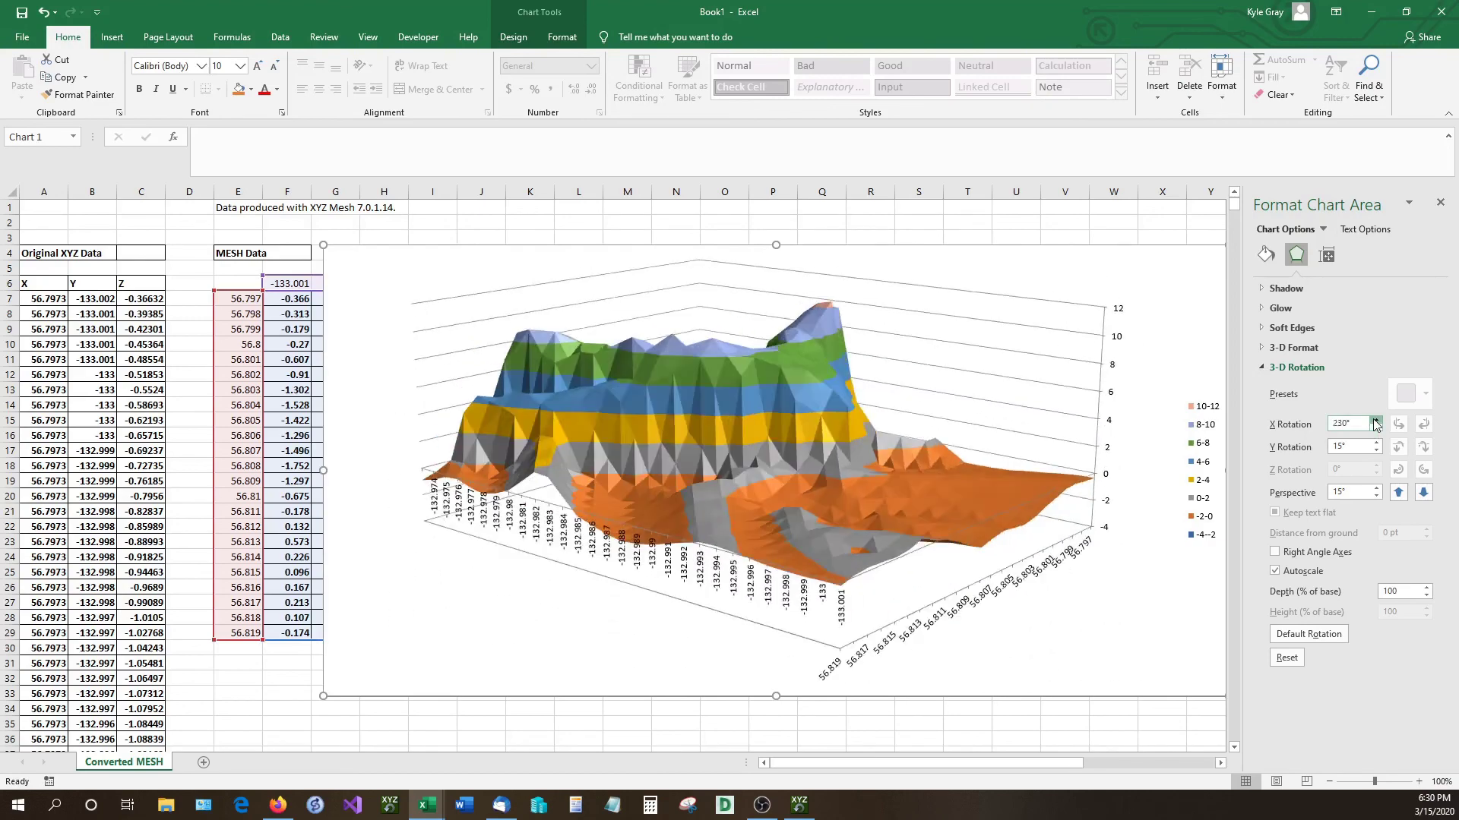
left_click(1376, 421)
left_click(1376, 420)
left_click(1375, 421)
left_click(1375, 421)
left_click(1376, 421)
left_click(1376, 421)
left_click(1376, 421)
left_click(1375, 421)
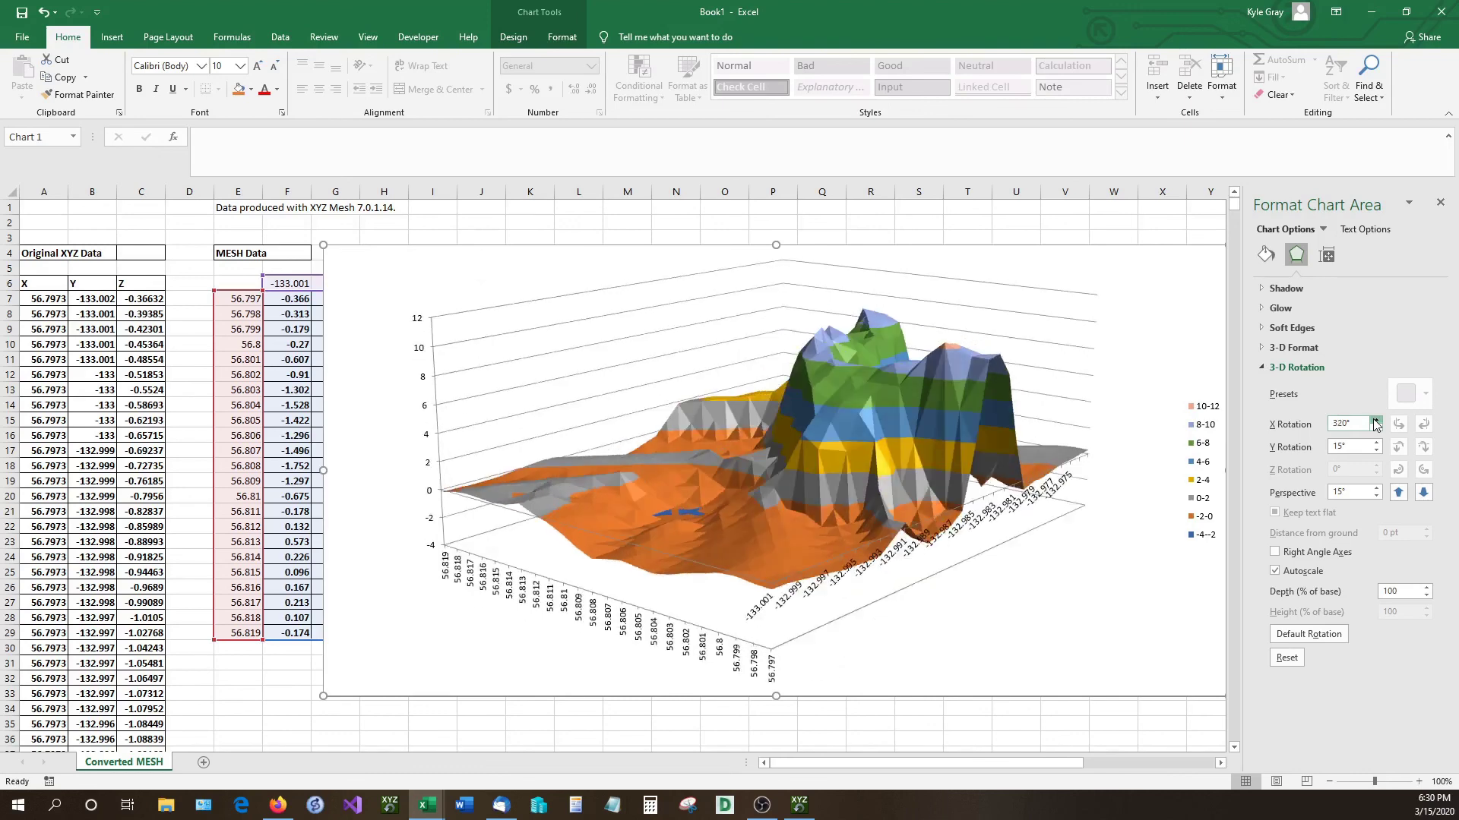
left_click(1376, 421)
left_click(1375, 421)
left_click(1376, 421)
left_click(1376, 421)
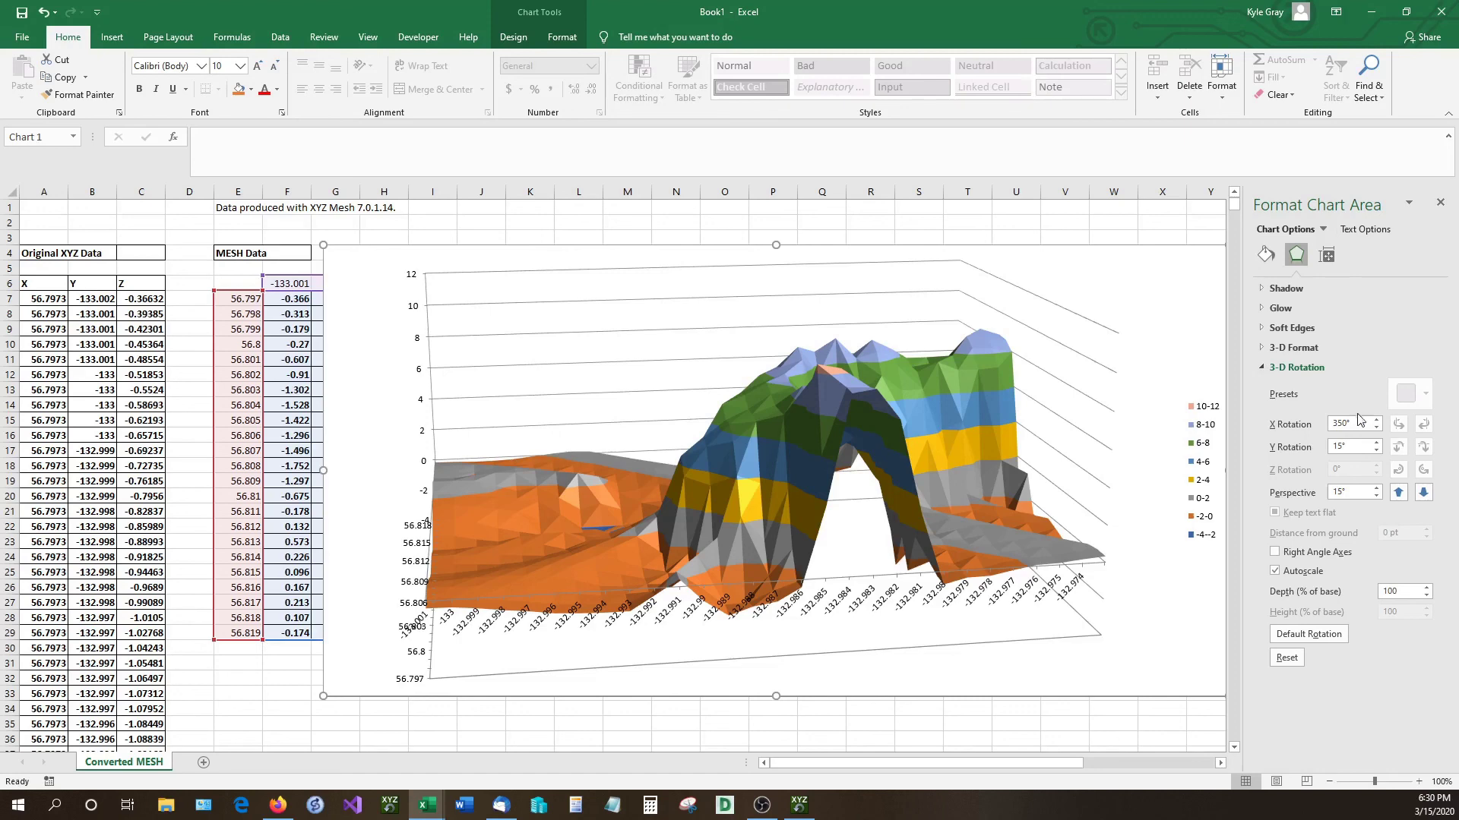
left_click(1378, 420)
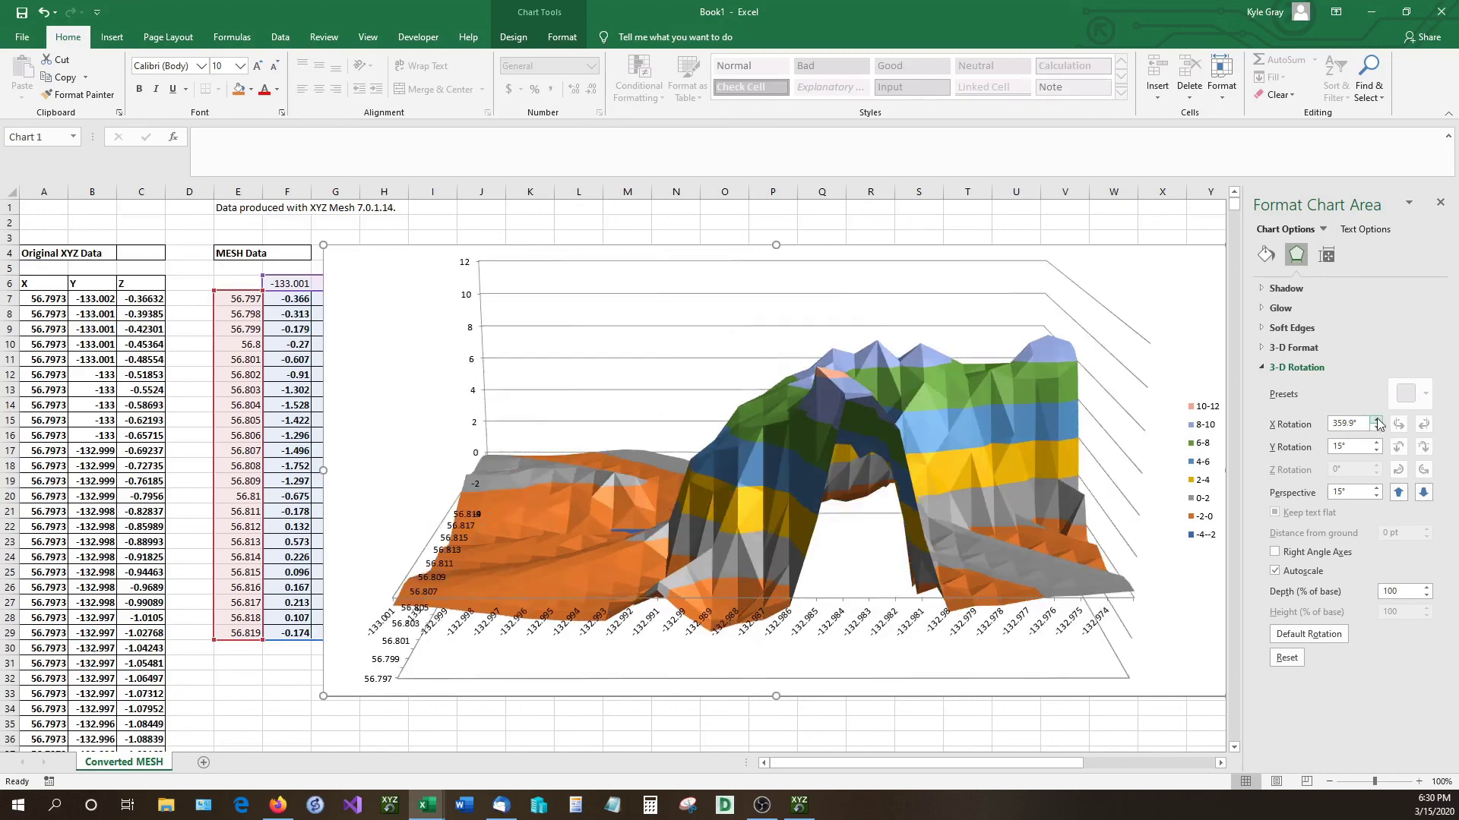
left_click(1378, 430)
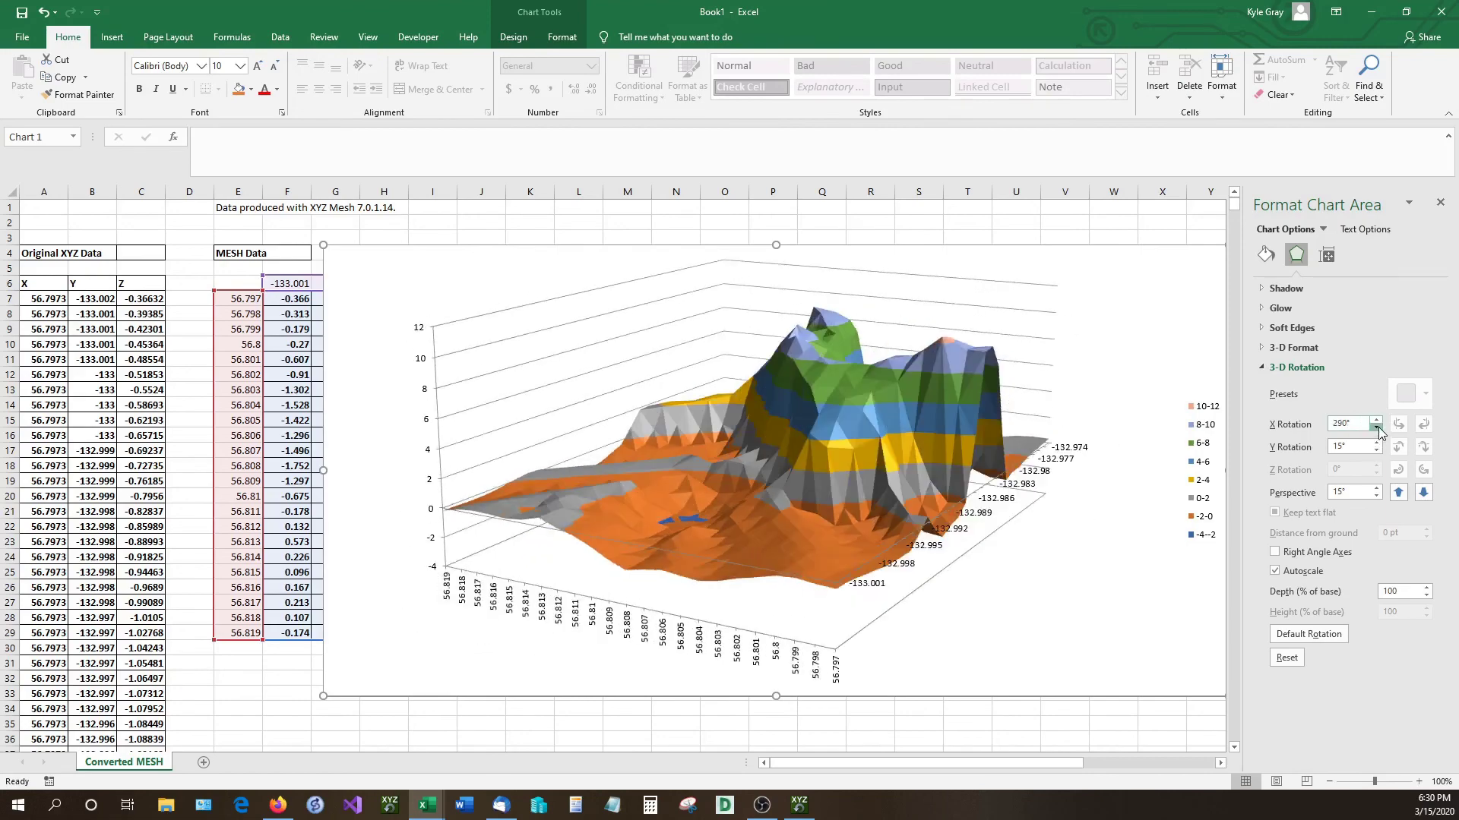
left_click(1377, 430)
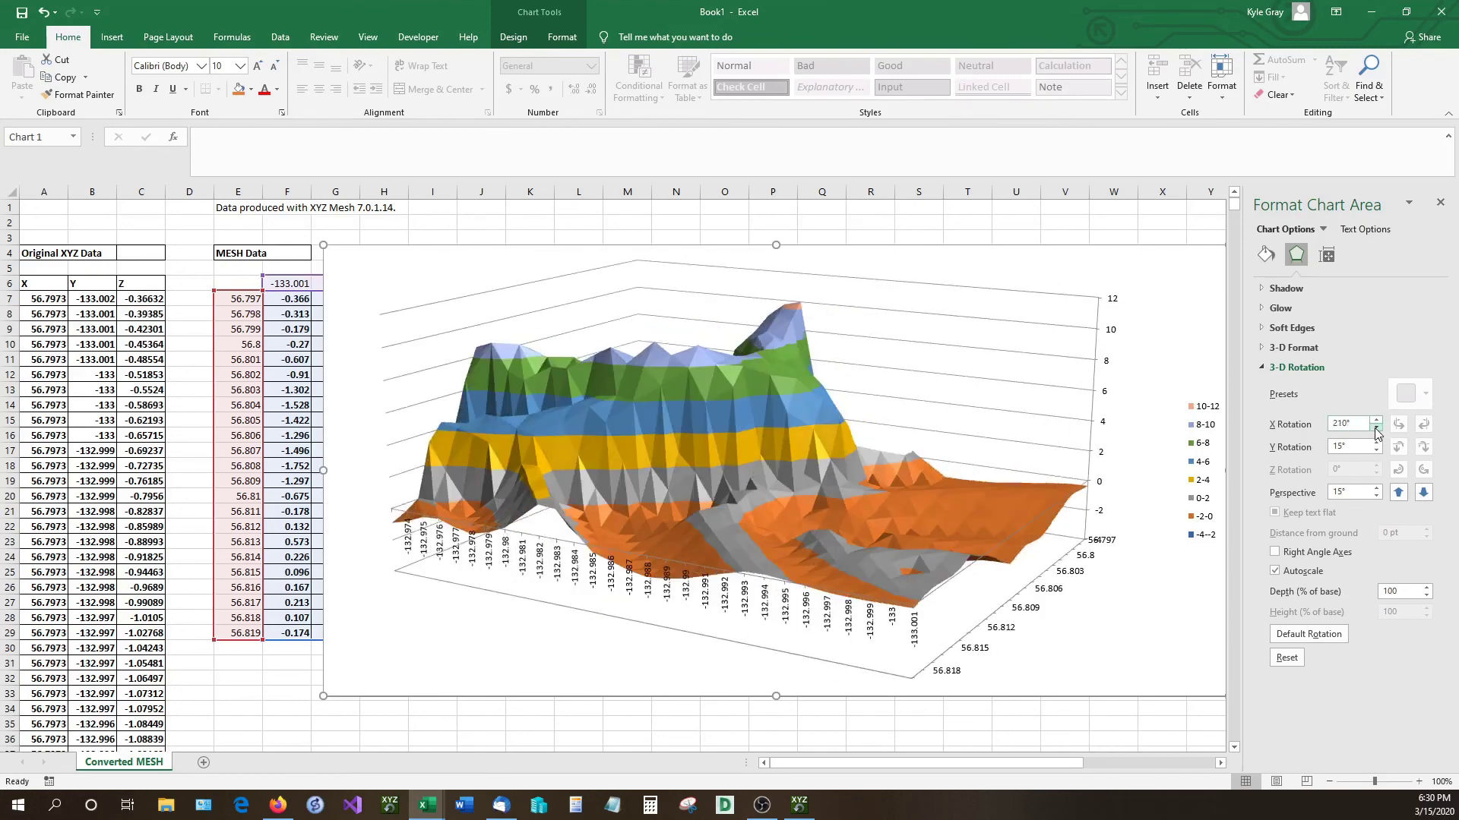